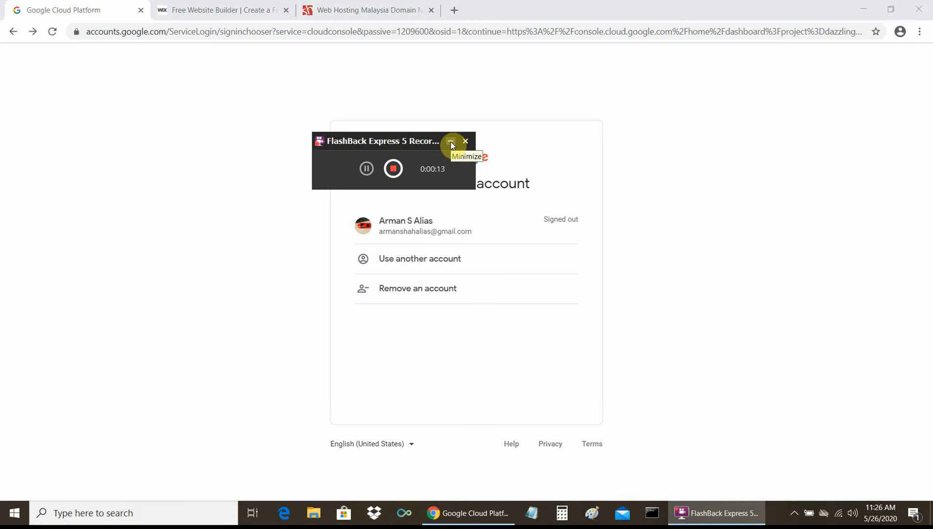
# Minimize the FlashBack recorder toolbar and go back to cloud.google.com
pyautogui.click(451, 143)
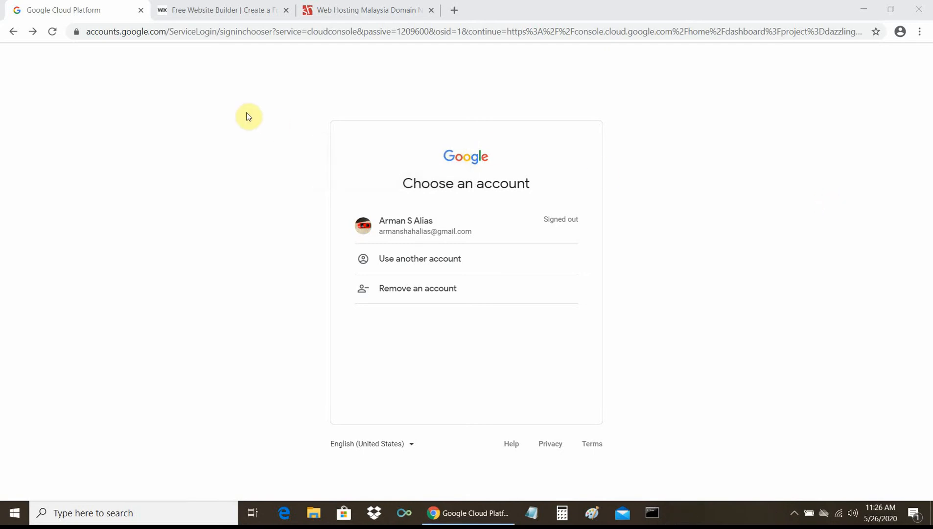
pyautogui.click(16, 34)
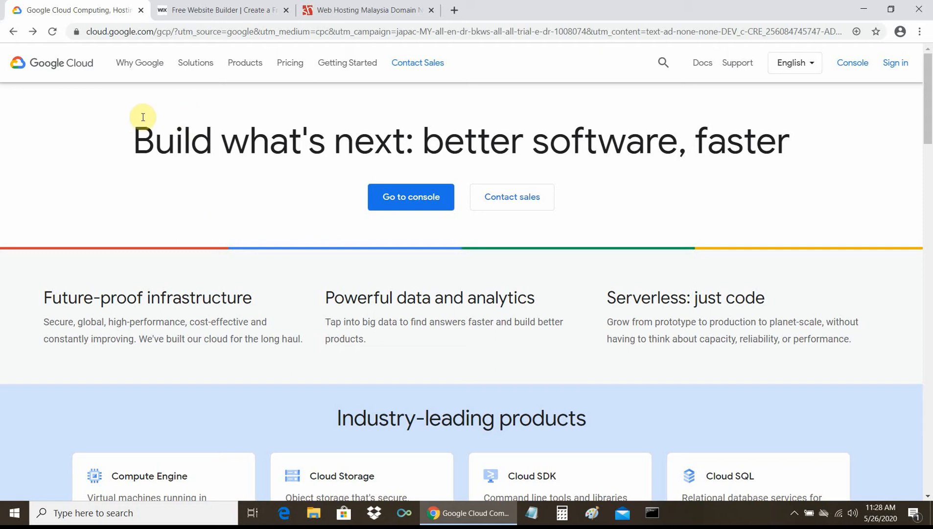
# Switch to the Wix website tab
pyautogui.click(203, 13)
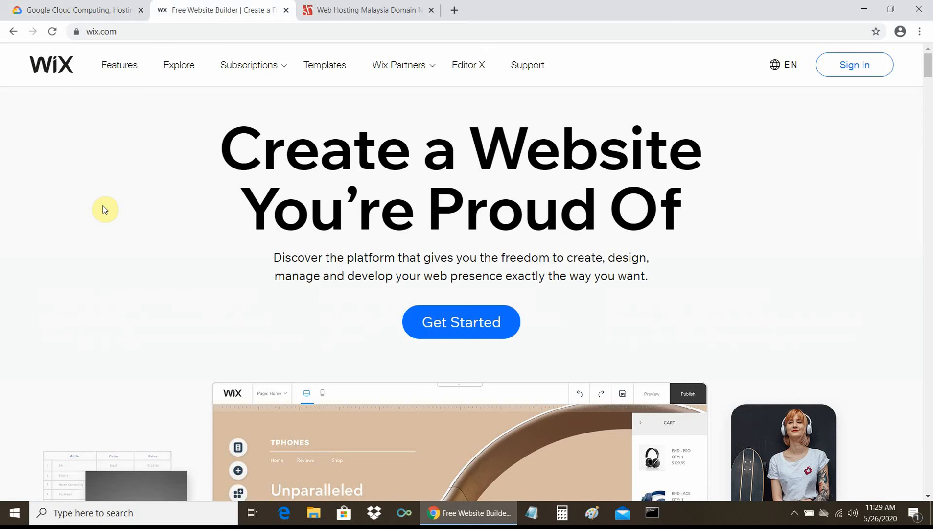
# Switch to the Shinjiru 'Web Hosting Malaysia' tab
pyautogui.click(353, 11)
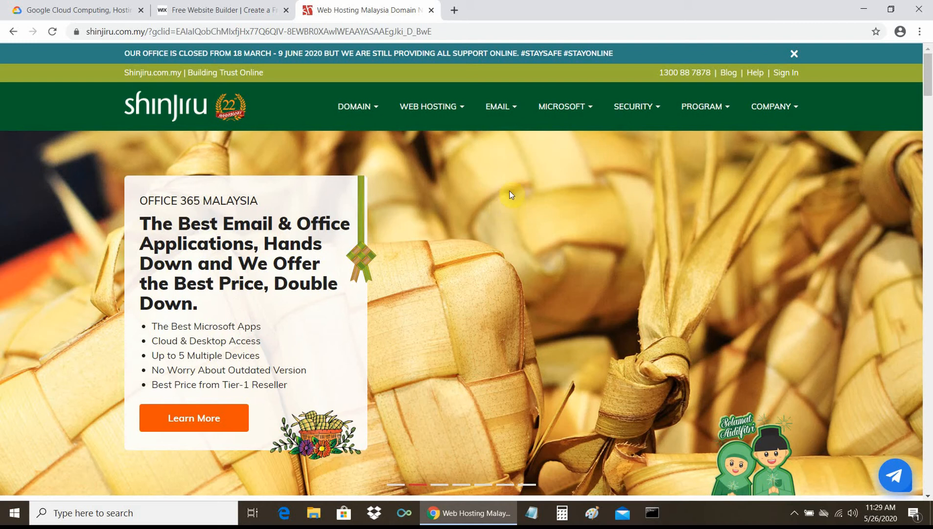
# Switch back to the first tab showing the Google Cloud homepage
pyautogui.click(67, 11)
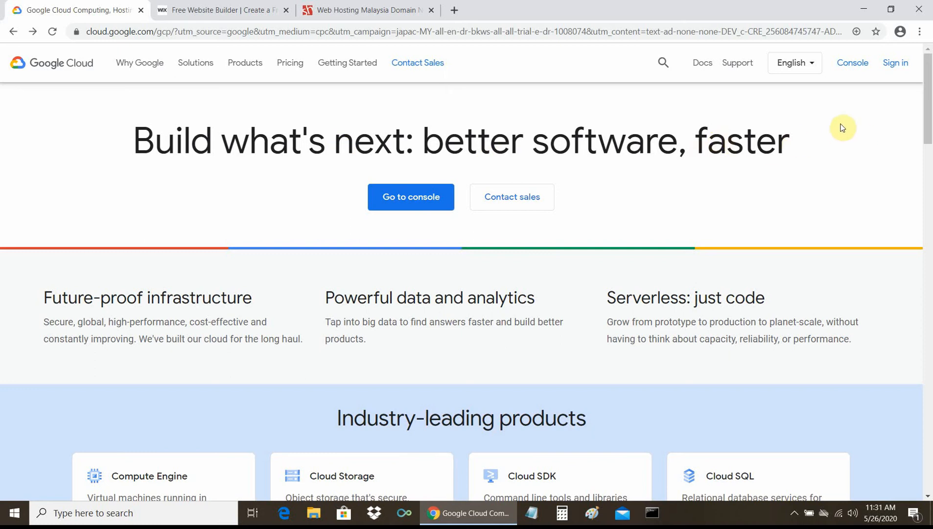
# Start signing in, choose the listed Google account and enter the account password
pyautogui.click(896, 66)
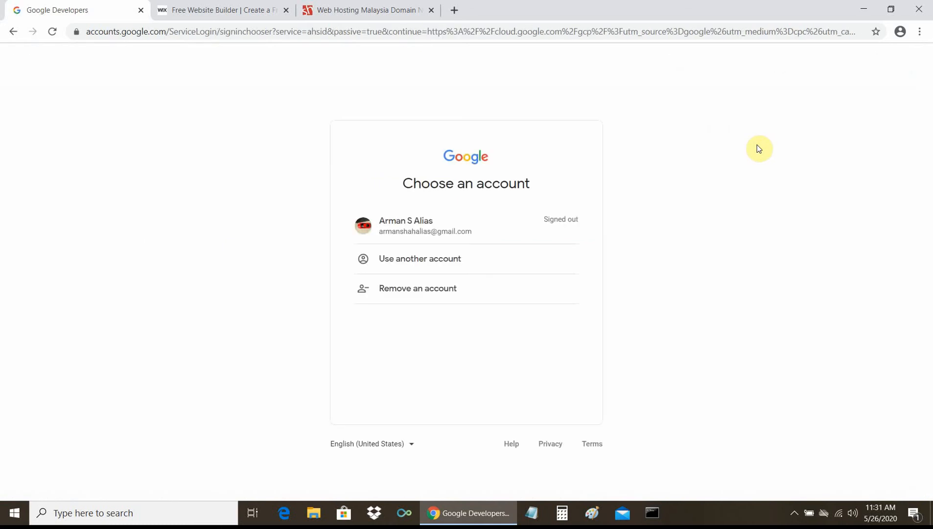
pyautogui.click(455, 231)
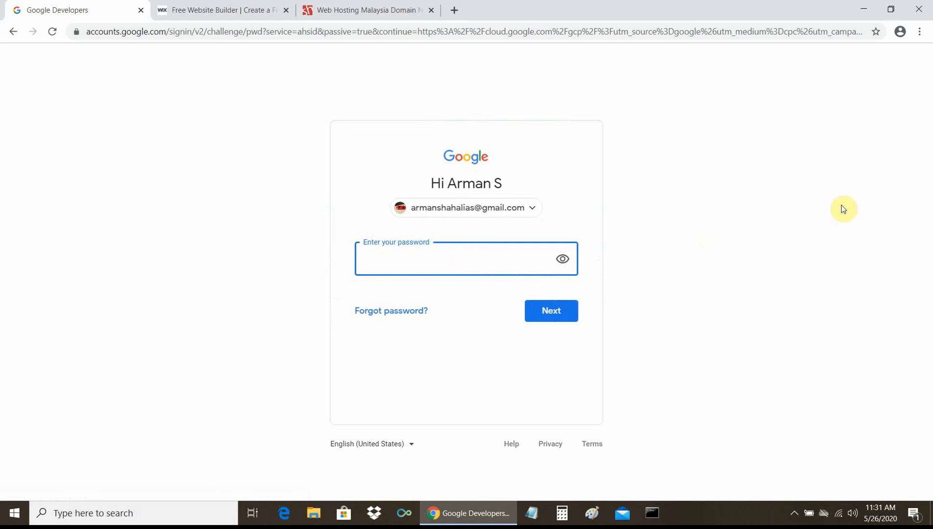
pyautogui.write('••••••••••')
# Finish signing in, then open 'See all products' from the Industry-leading products section
pyautogui.click(550, 313)
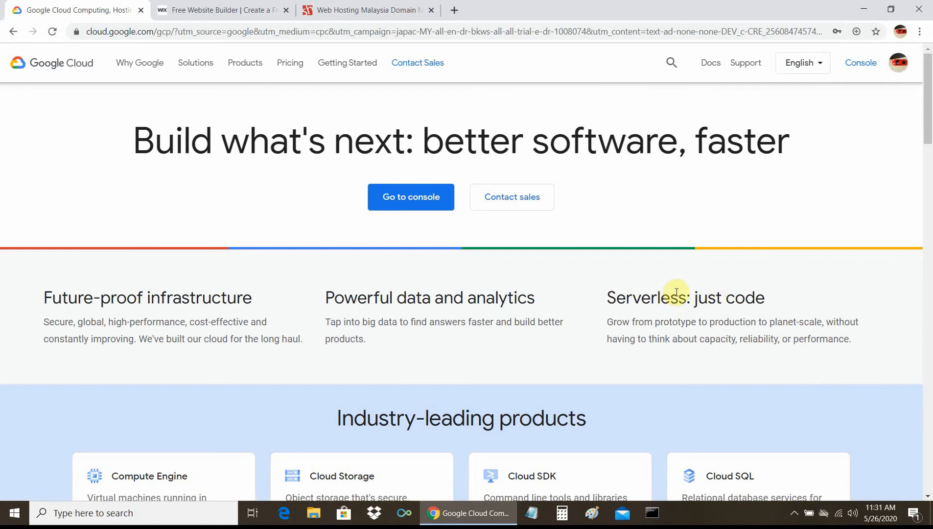
pyautogui.scroll(-7, 677, 294)
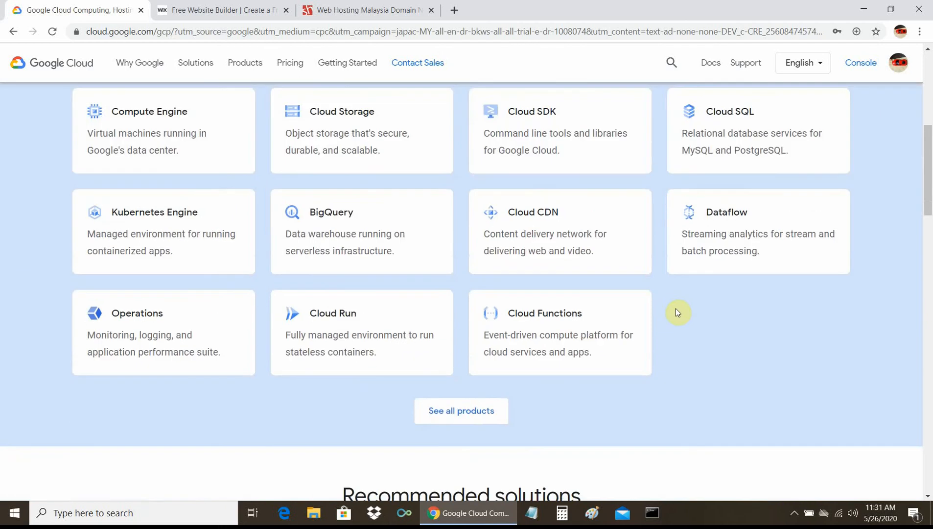
pyautogui.scroll(-4, 675, 308)
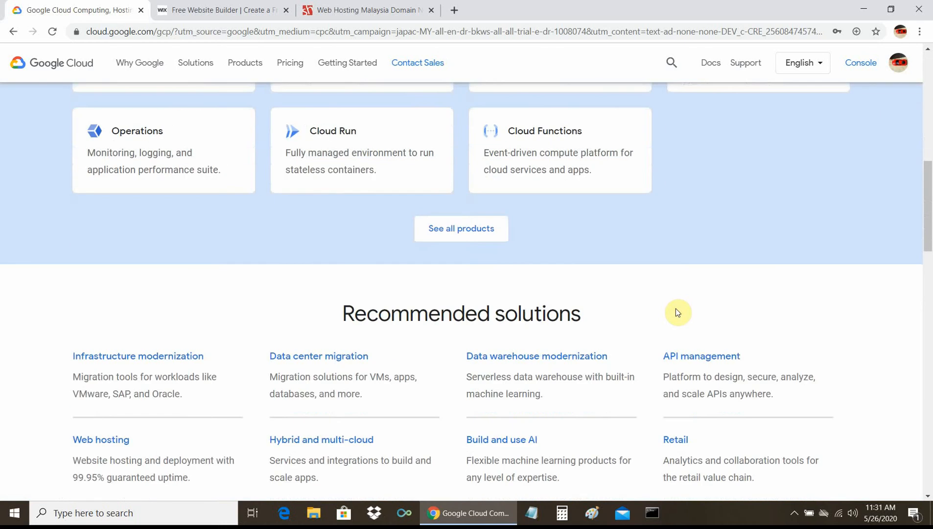
pyautogui.scroll(4, 676, 308)
pyautogui.scroll(1, 678, 312)
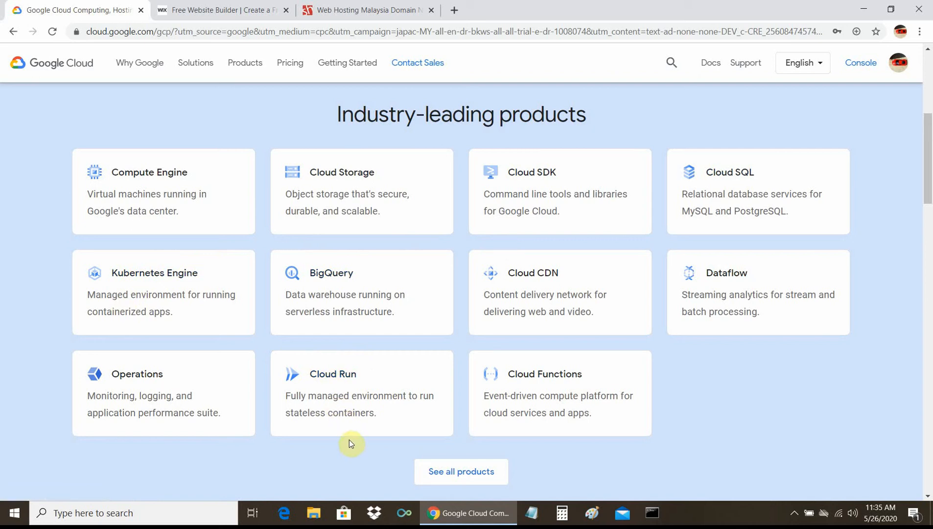
pyautogui.scroll(-1, 349, 440)
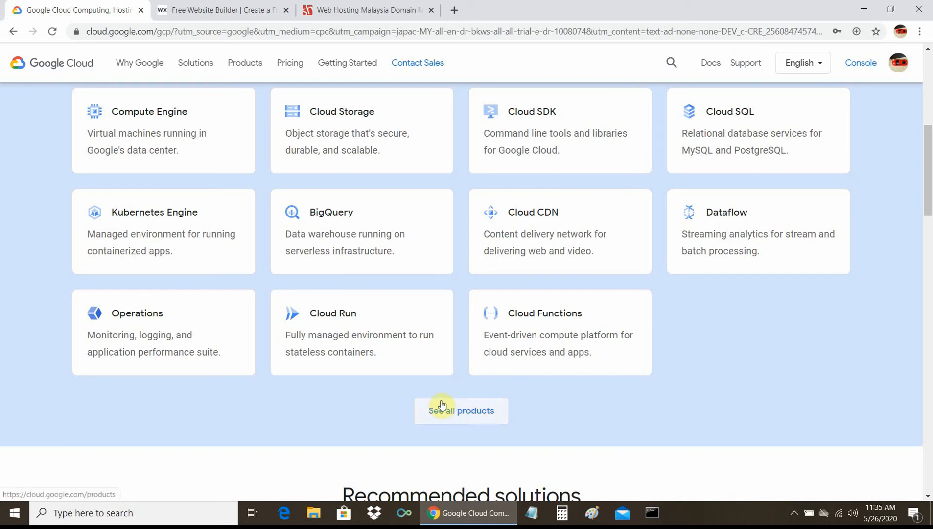
pyautogui.click(465, 413)
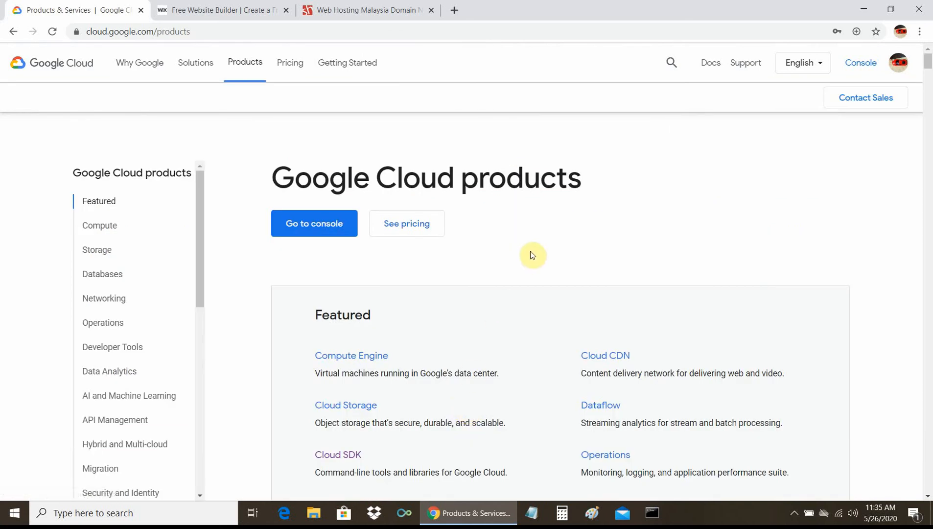
# Scroll the products page from Migration past Security, Containers and Media and Gaming to Related products
pyautogui.scroll(-1, 533, 254)
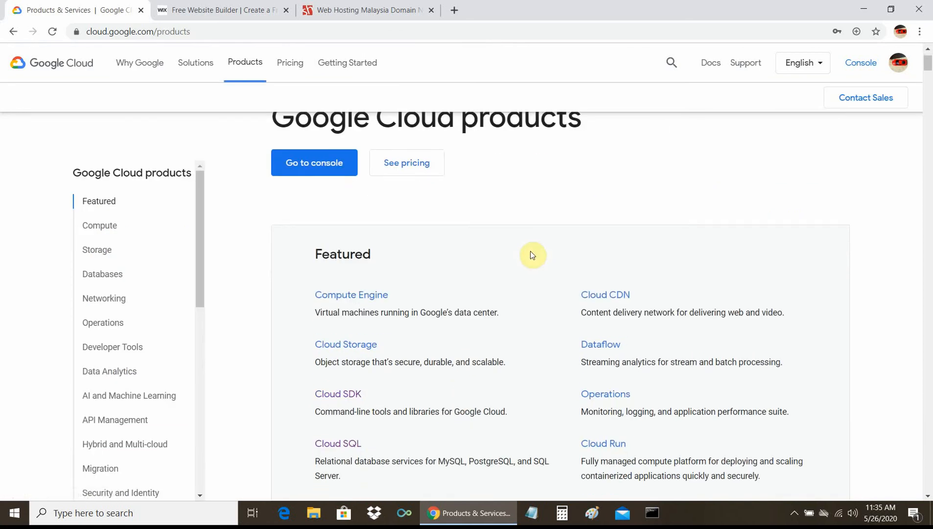
pyautogui.scroll(-5, 533, 254)
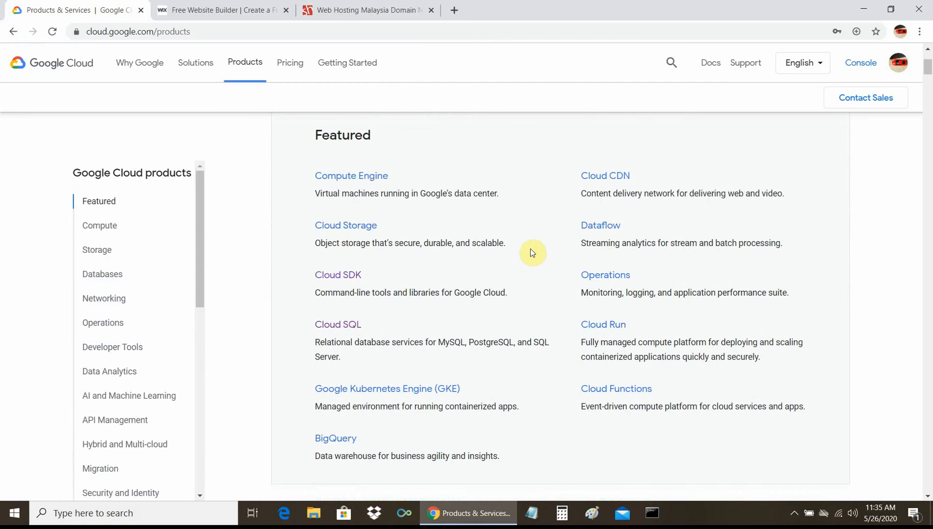
pyautogui.scroll(-15, 533, 253)
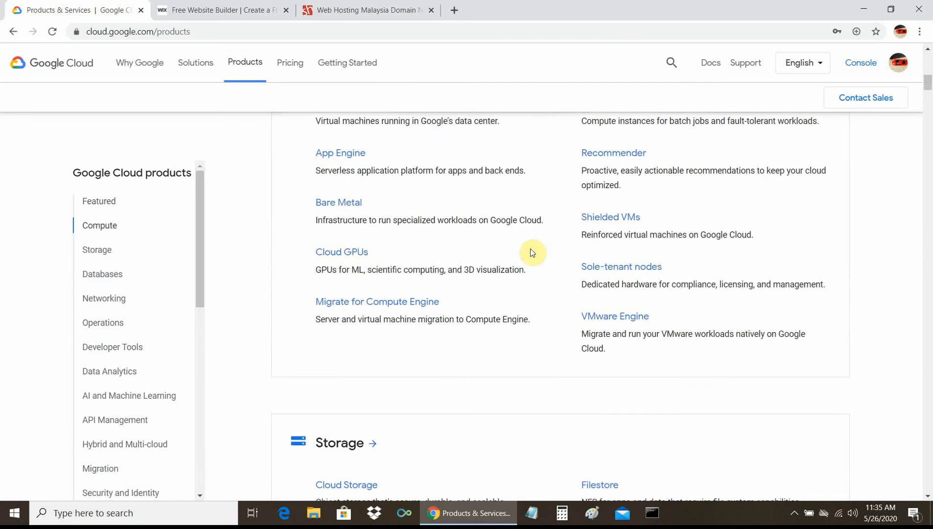
pyautogui.scroll(-12, 533, 252)
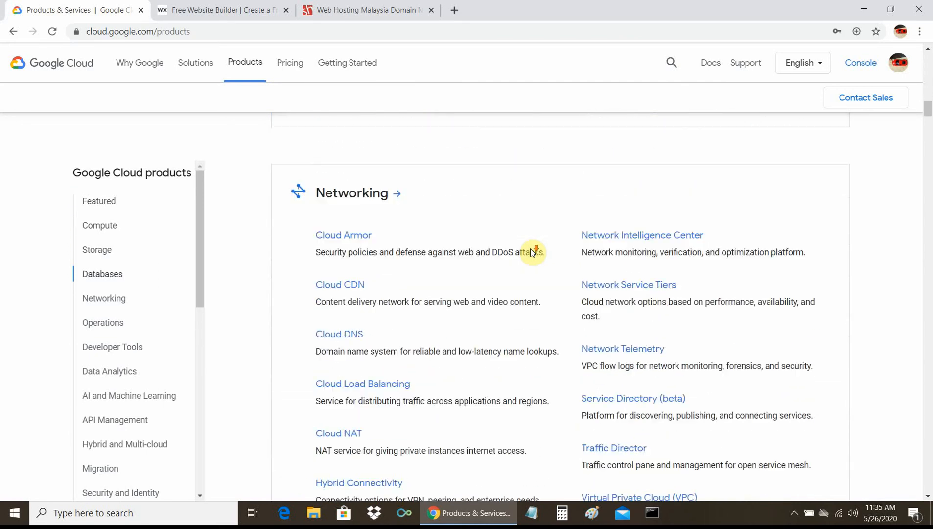
pyautogui.scroll(-10, 492, 276)
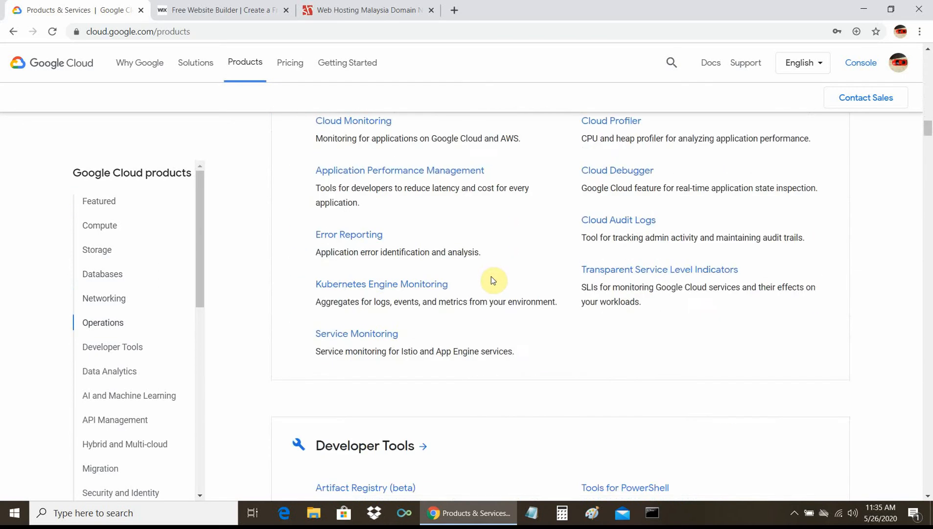
pyautogui.scroll(-5, 491, 277)
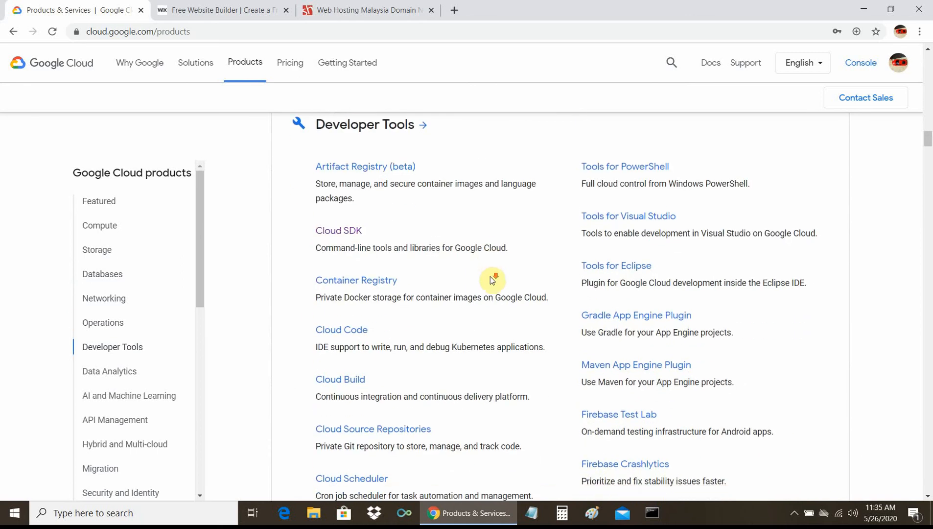
pyautogui.scroll(6, 492, 279)
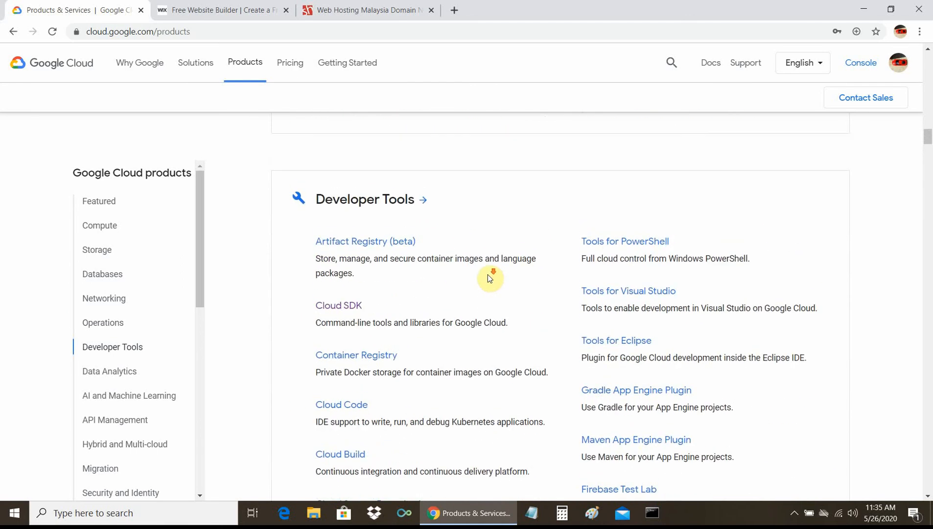
pyautogui.scroll(-5, 491, 278)
pyautogui.scroll(-7, 489, 278)
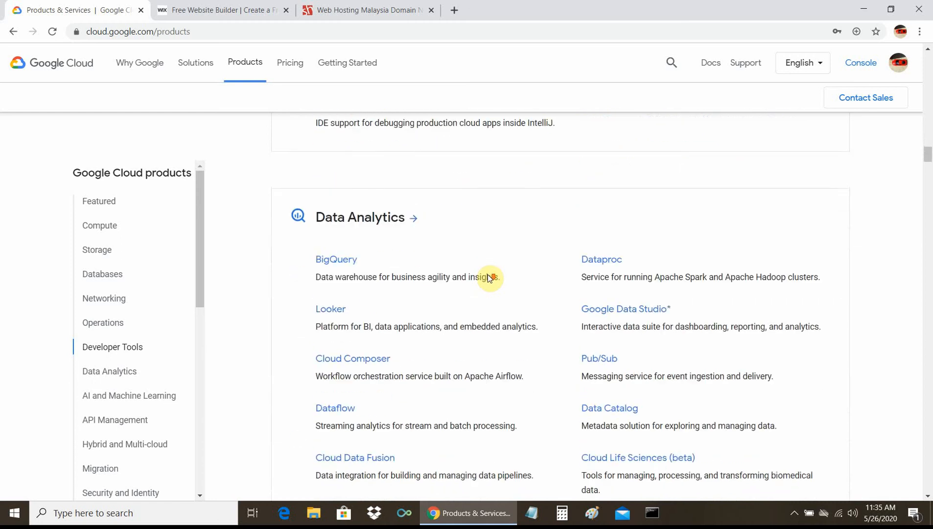
pyautogui.scroll(-9, 490, 278)
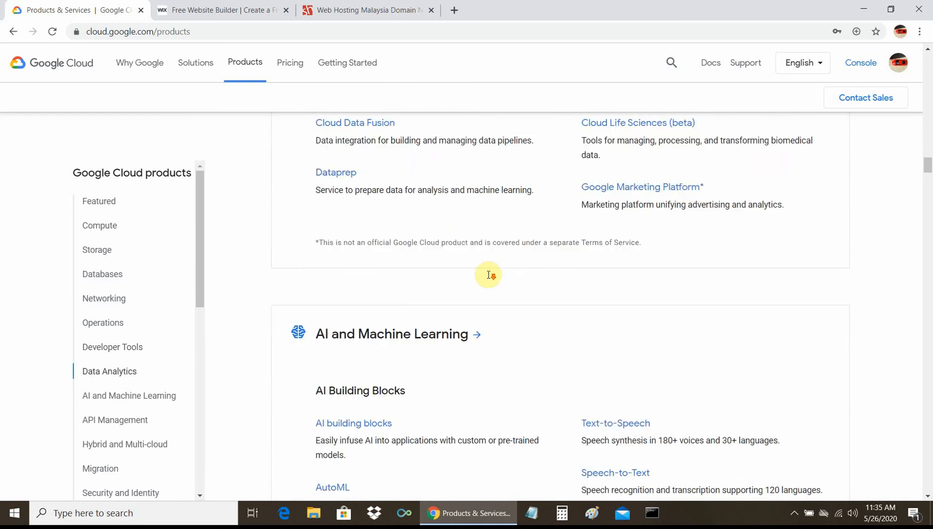
pyautogui.scroll(-13, 490, 278)
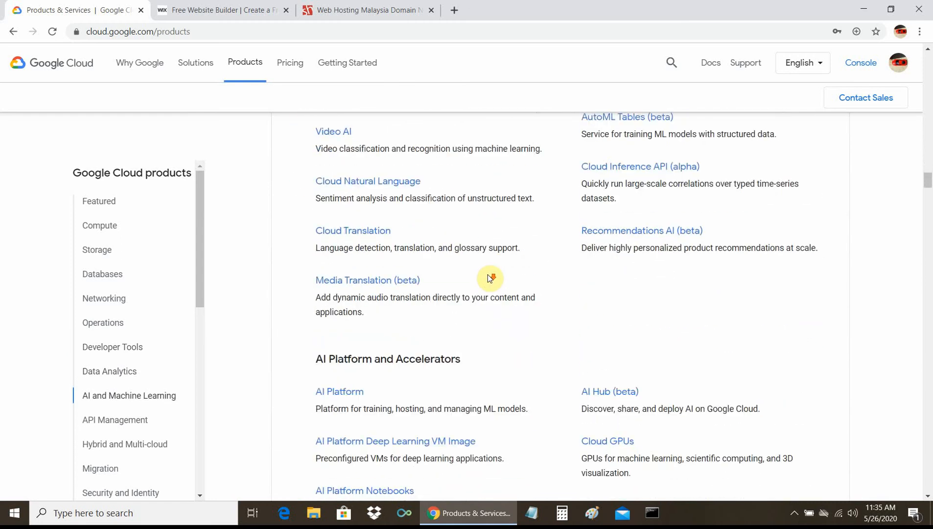
pyautogui.scroll(-11, 489, 277)
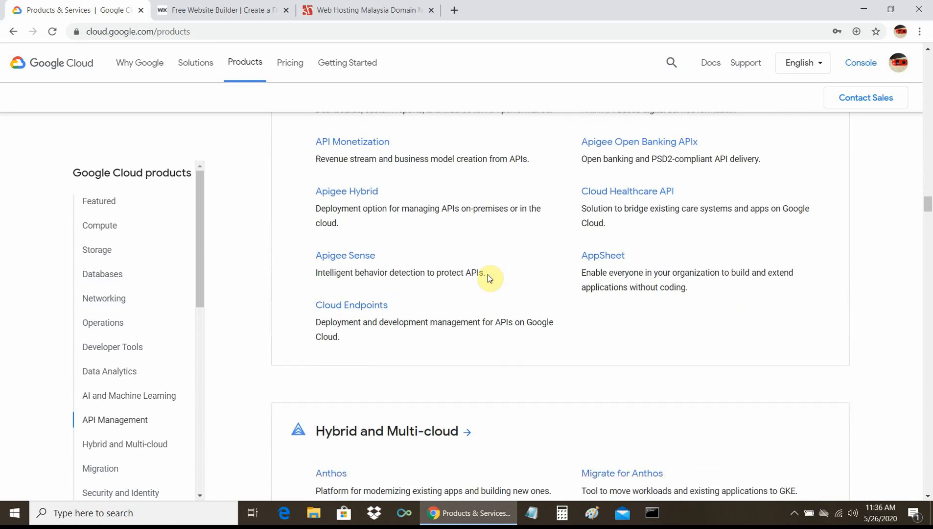
pyautogui.scroll(-3, 489, 279)
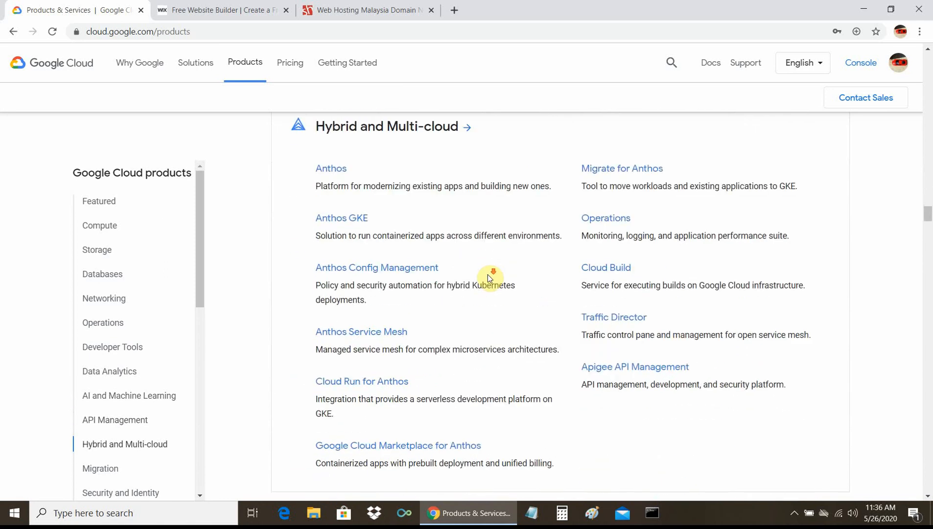
pyautogui.scroll(-7, 488, 278)
pyautogui.scroll(-1, 489, 278)
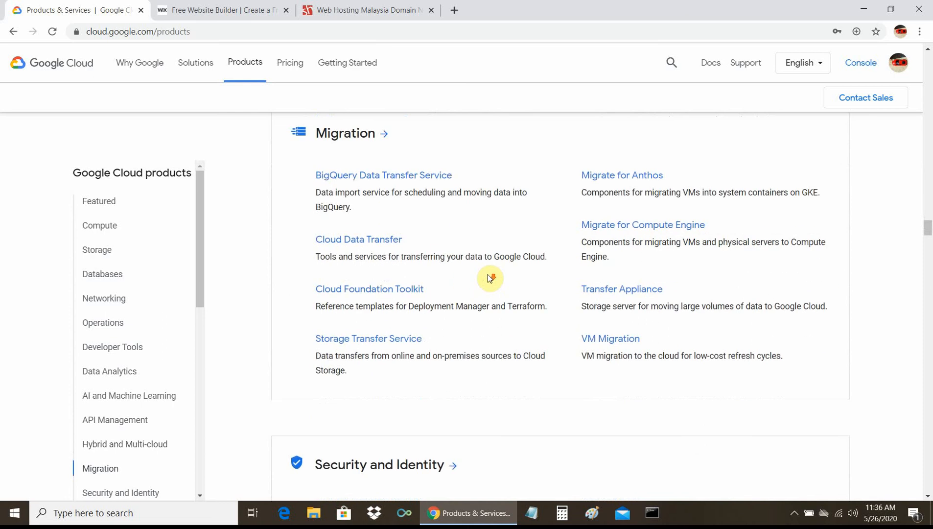
pyautogui.scroll(-5, 488, 278)
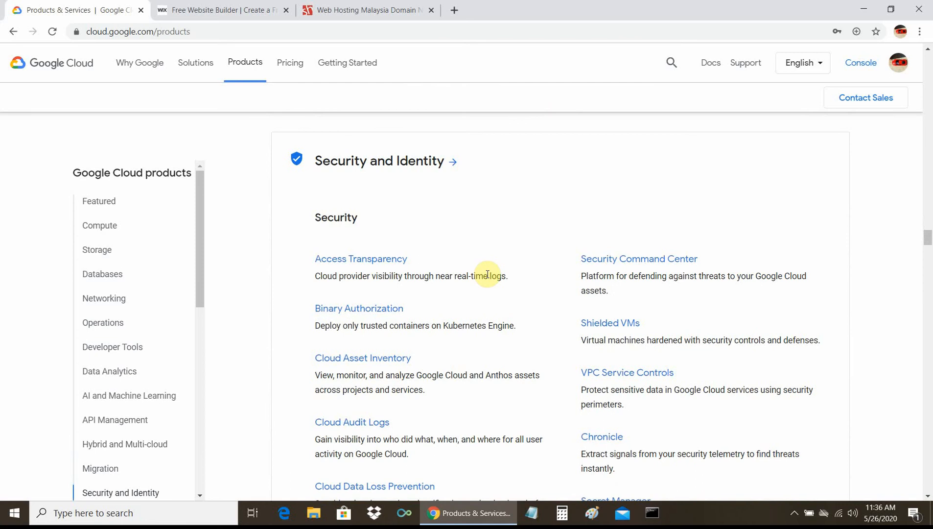
pyautogui.scroll(-8, 487, 275)
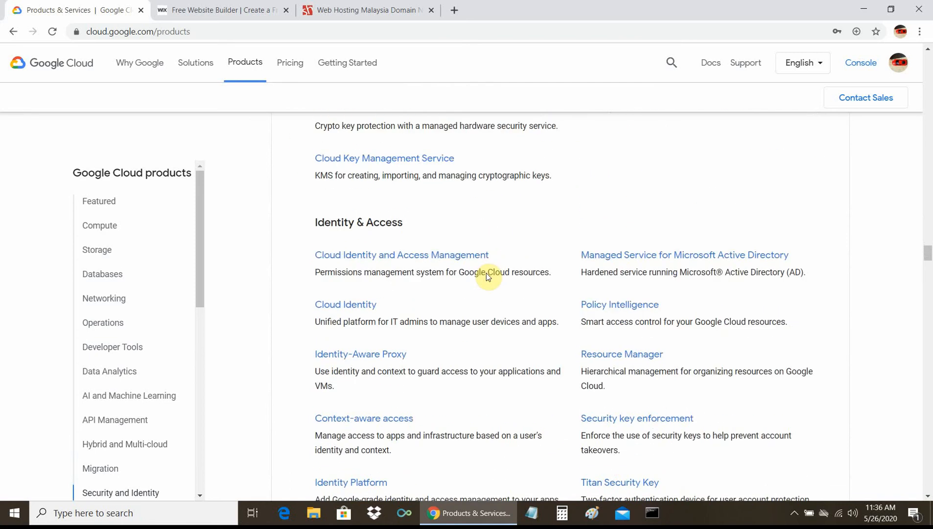
pyautogui.scroll(-3, 487, 277)
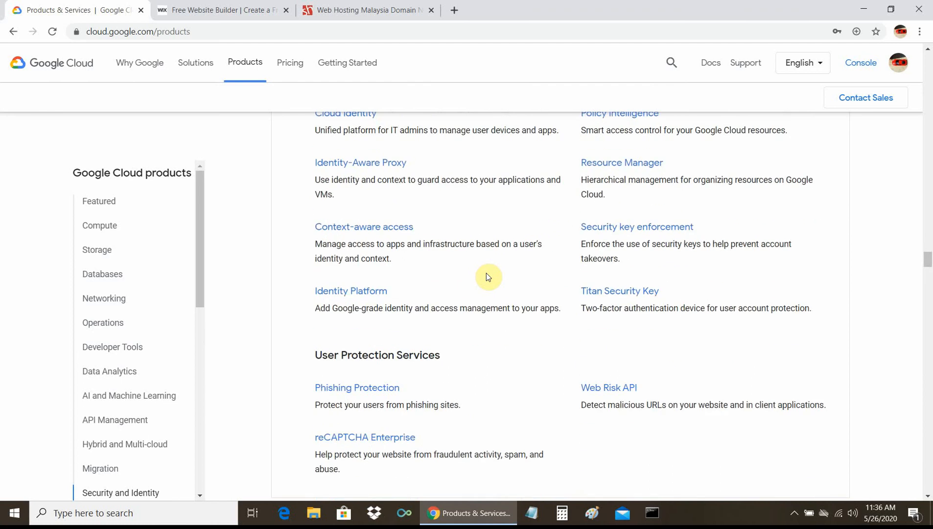
pyautogui.scroll(-3, 487, 275)
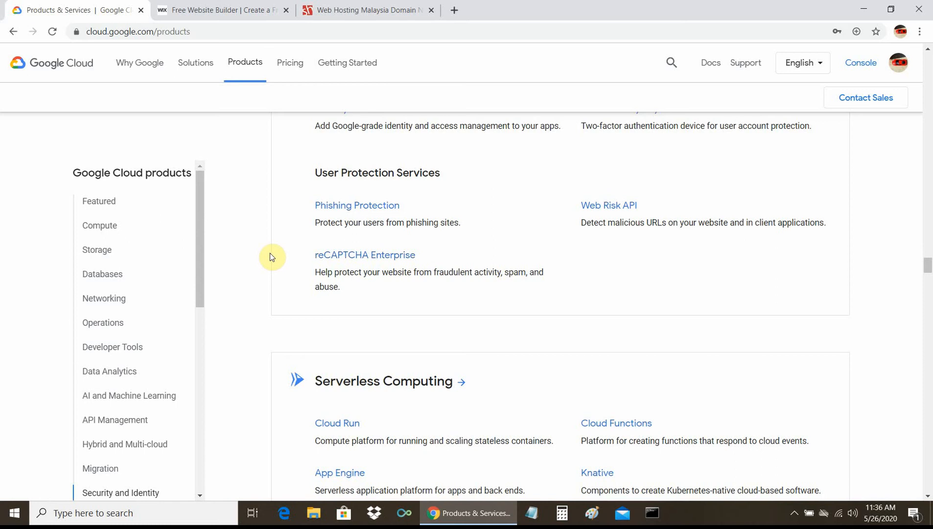
pyautogui.scroll(-1, 272, 257)
pyautogui.scroll(-3, 272, 256)
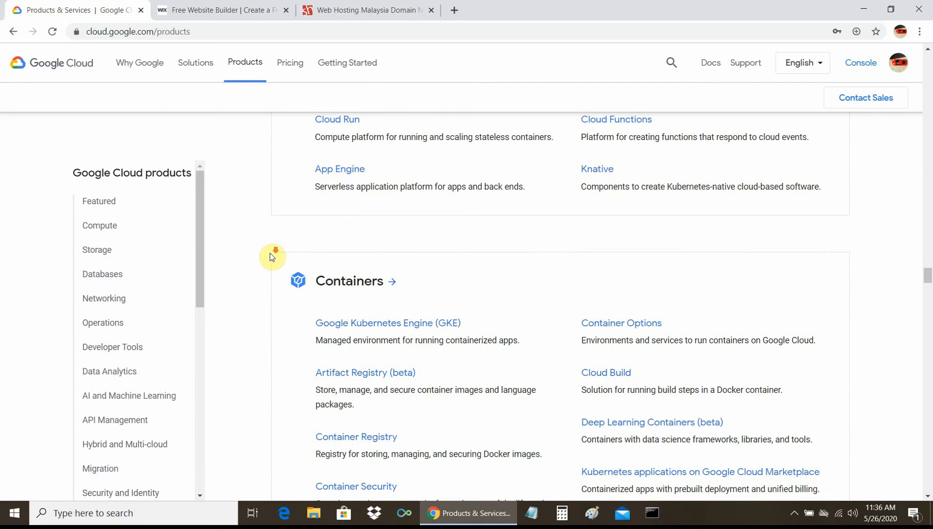
pyautogui.scroll(-4, 272, 257)
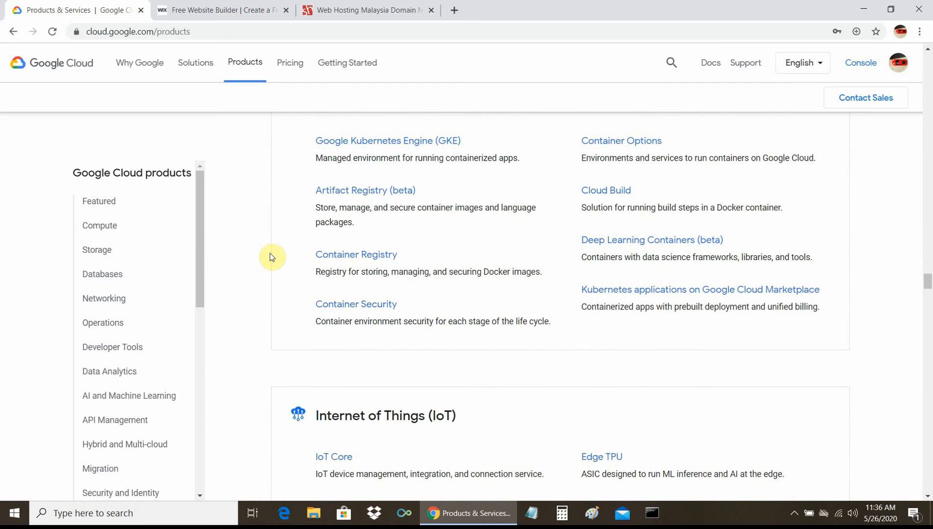
pyautogui.scroll(-4, 272, 256)
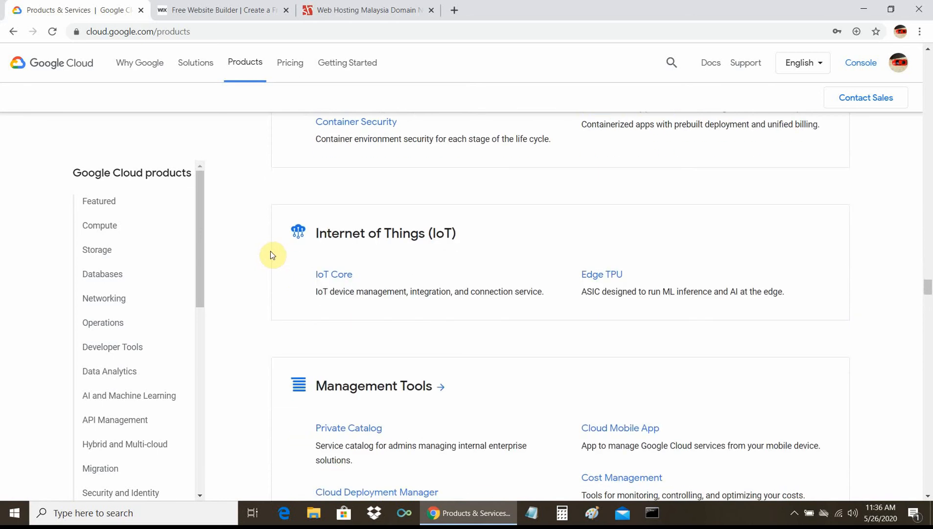
pyautogui.scroll(-4, 272, 255)
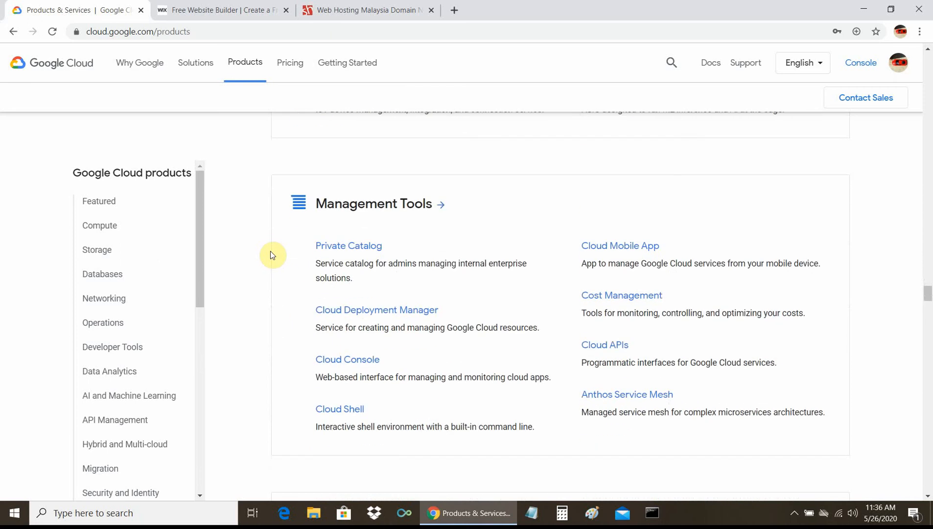
pyautogui.scroll(-3, 272, 255)
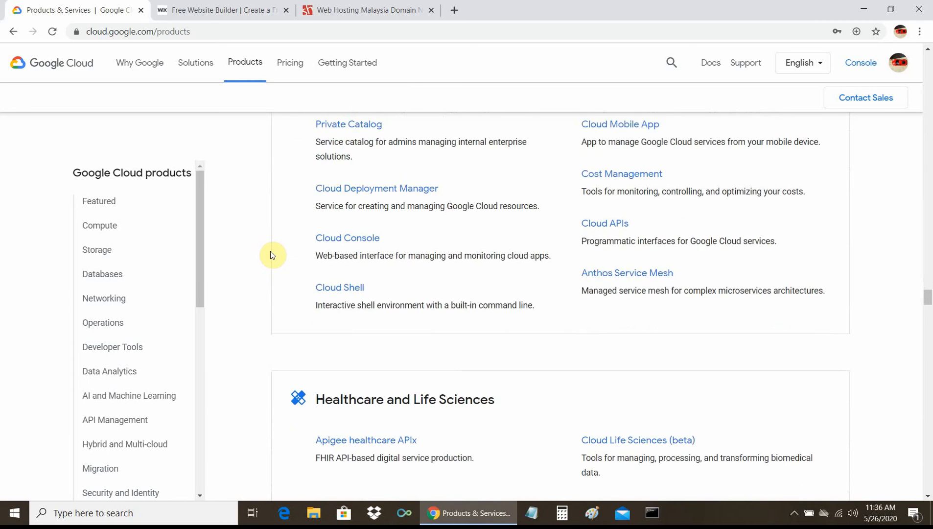
pyautogui.scroll(-6, 272, 256)
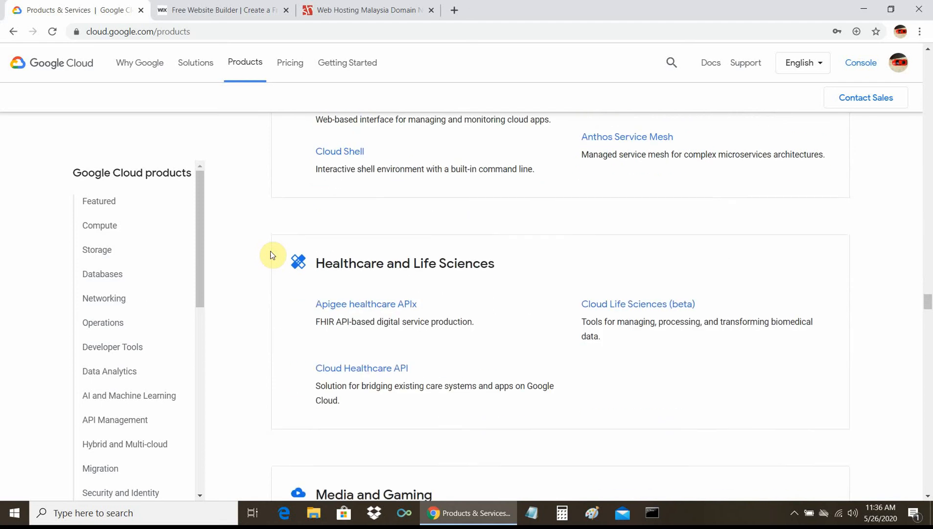
pyautogui.scroll(-1, 272, 255)
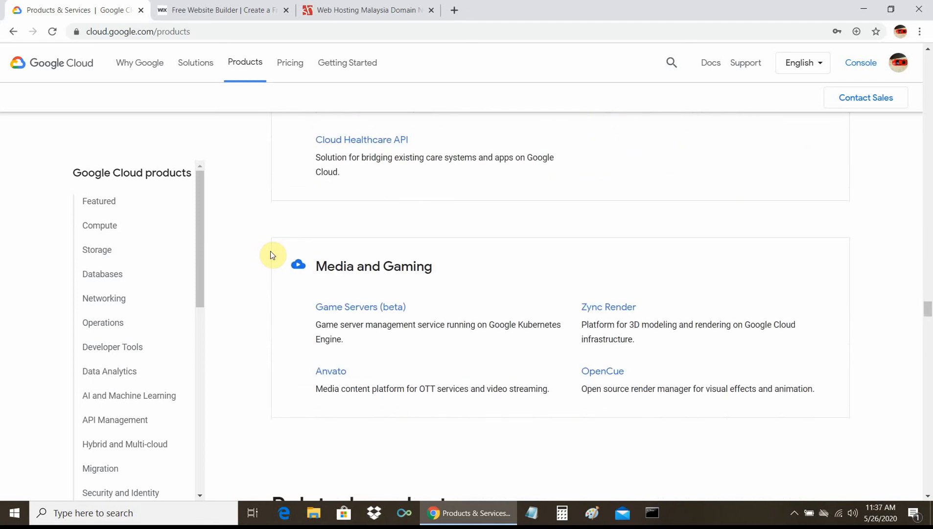
pyautogui.scroll(-3, 272, 255)
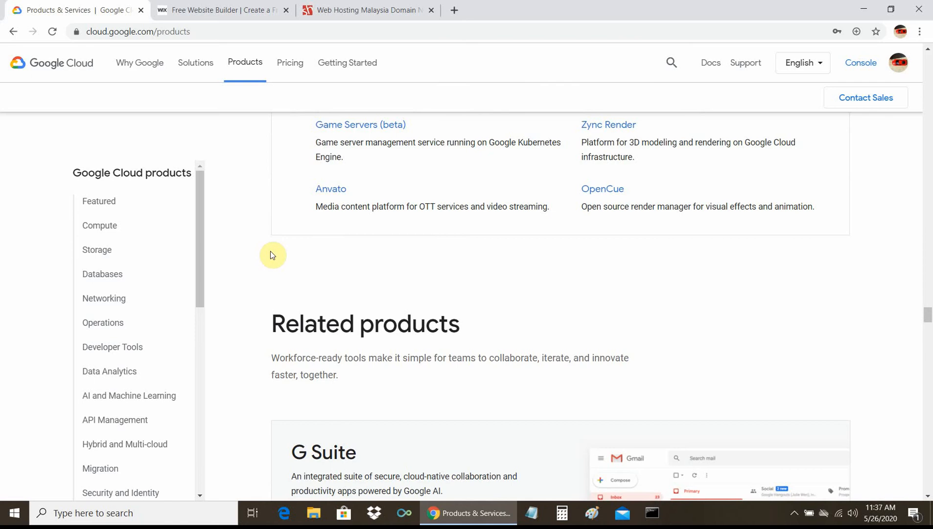
# Scroll through G Suite's included and separately available lists down to Android Enterprise and Apigee
pyautogui.scroll(-4, 273, 255)
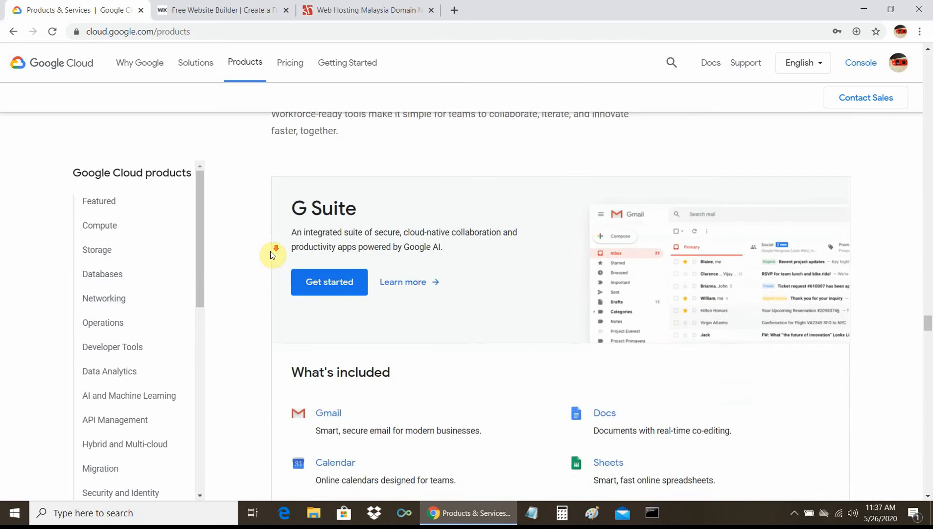
pyautogui.scroll(-8, 272, 255)
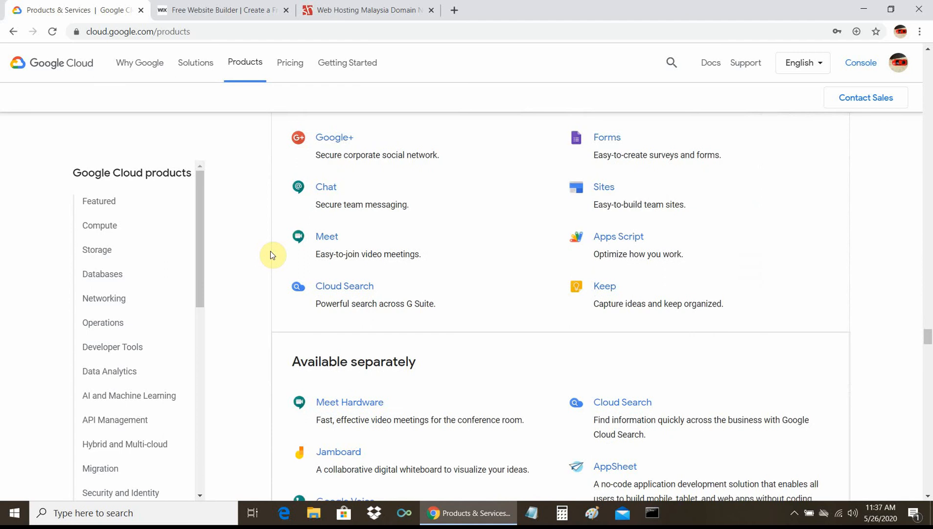
pyautogui.scroll(-8, 272, 256)
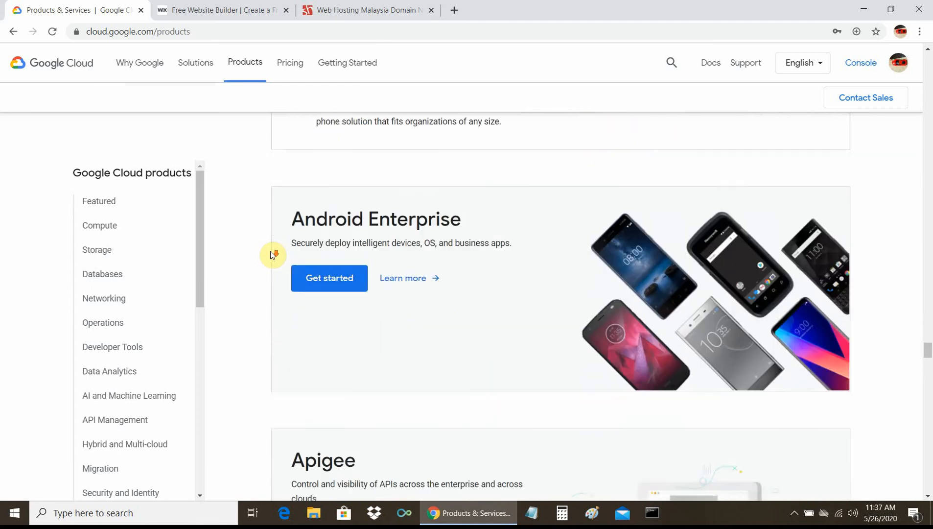
pyautogui.scroll(-3, 272, 255)
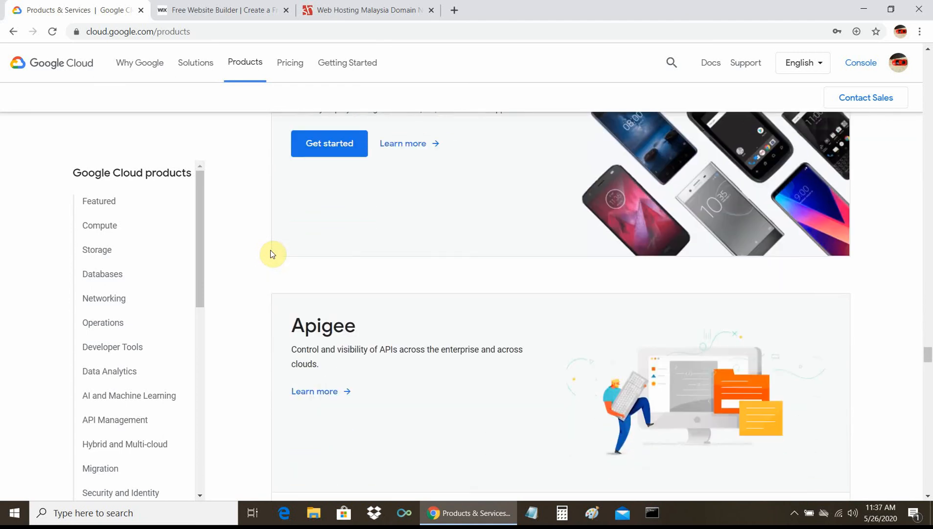
pyautogui.scroll(3, 272, 254)
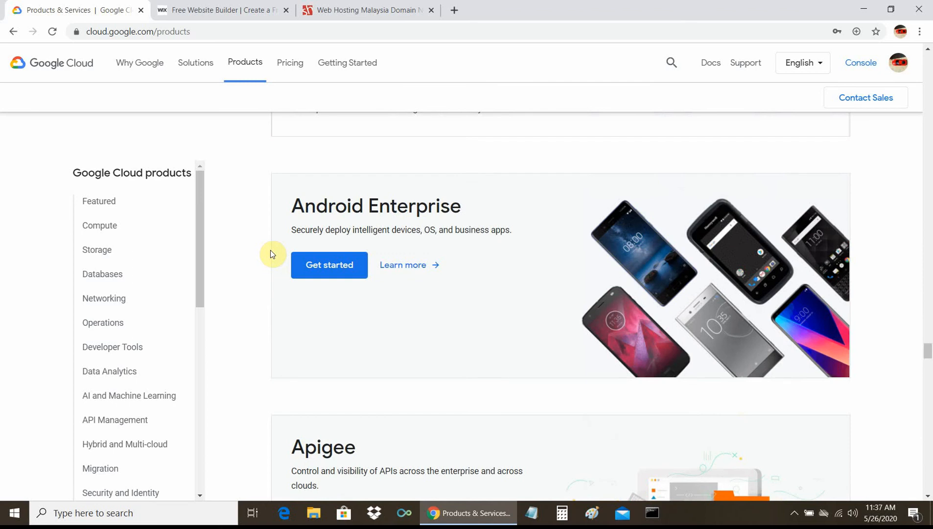
pyautogui.scroll(-2, 272, 254)
pyautogui.scroll(2, 273, 255)
pyautogui.scroll(-3, 273, 254)
pyautogui.scroll(3, 272, 254)
pyautogui.scroll(-1, 271, 254)
pyautogui.scroll(1, 270, 254)
pyautogui.scroll(-8, 273, 254)
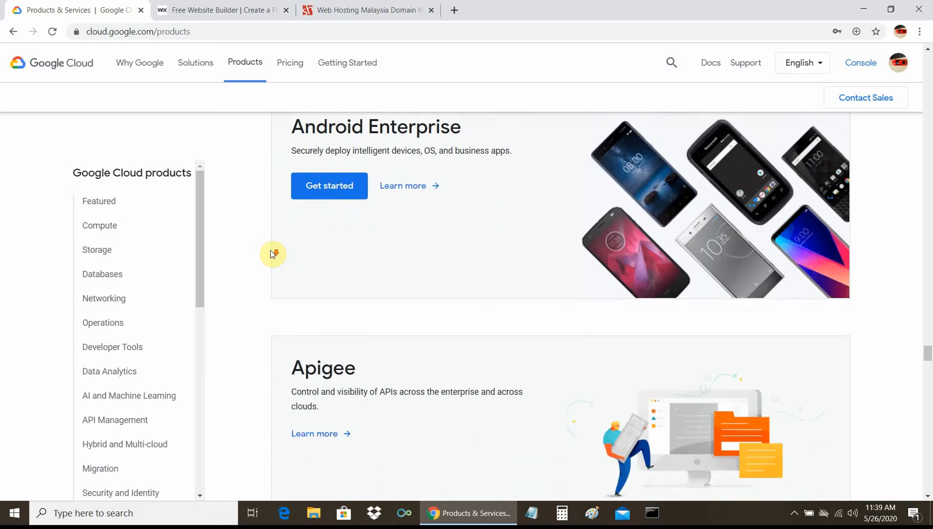
# From the bottom Get started section, go to the console's PHP Project dashboard
pyautogui.scroll(-14, 273, 254)
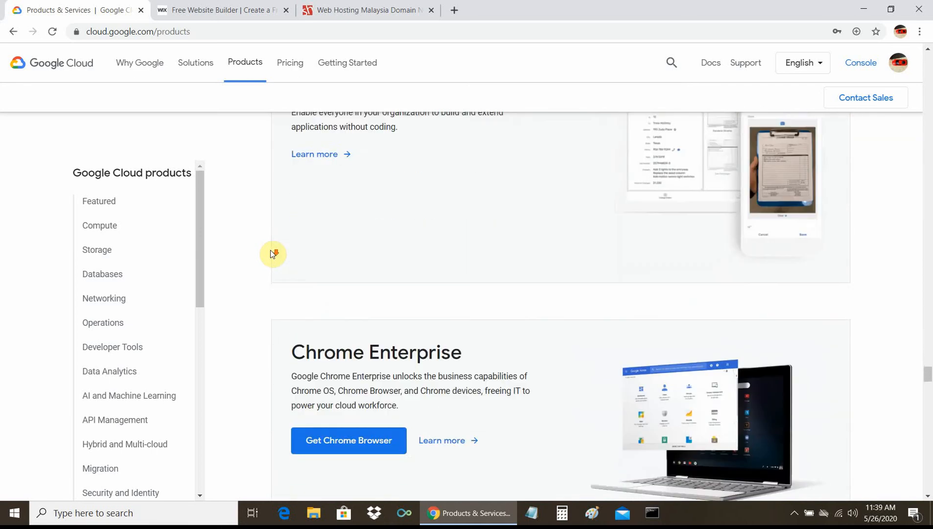
pyautogui.scroll(-13, 273, 254)
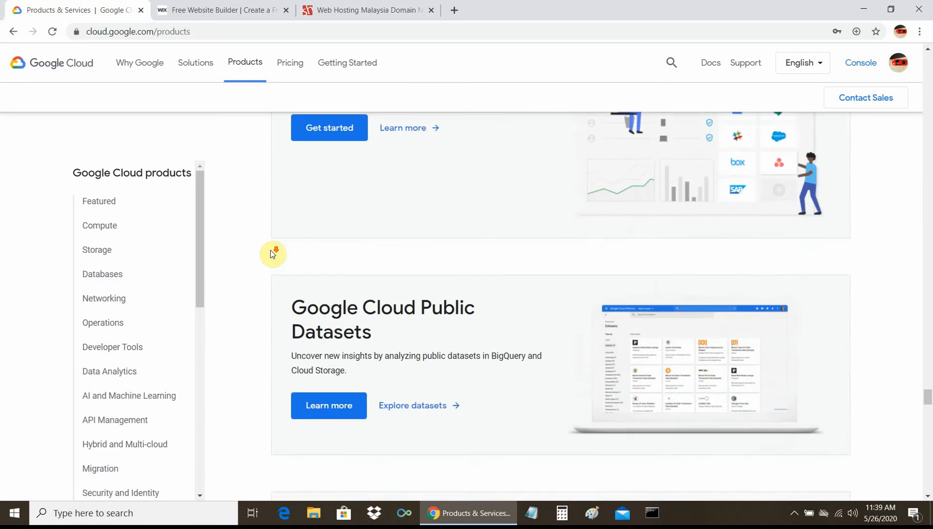
pyautogui.scroll(-14, 273, 254)
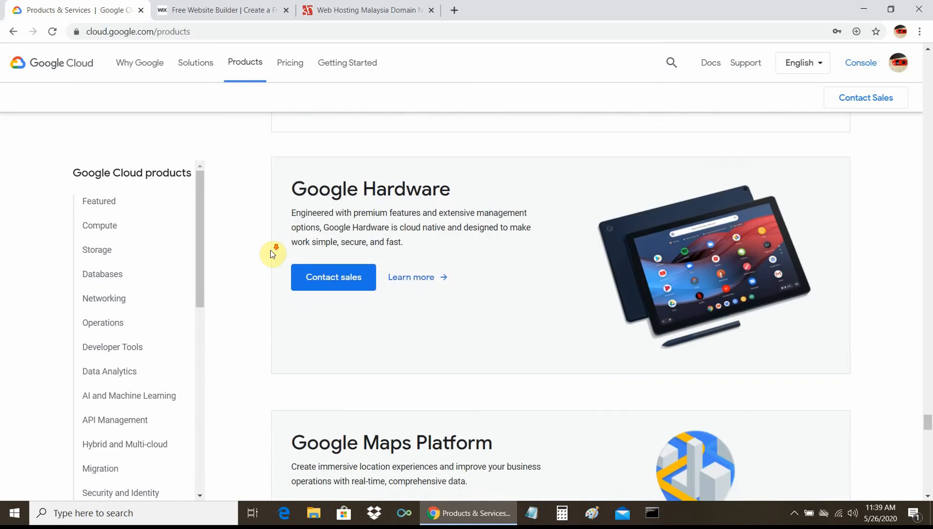
pyautogui.scroll(-14, 273, 254)
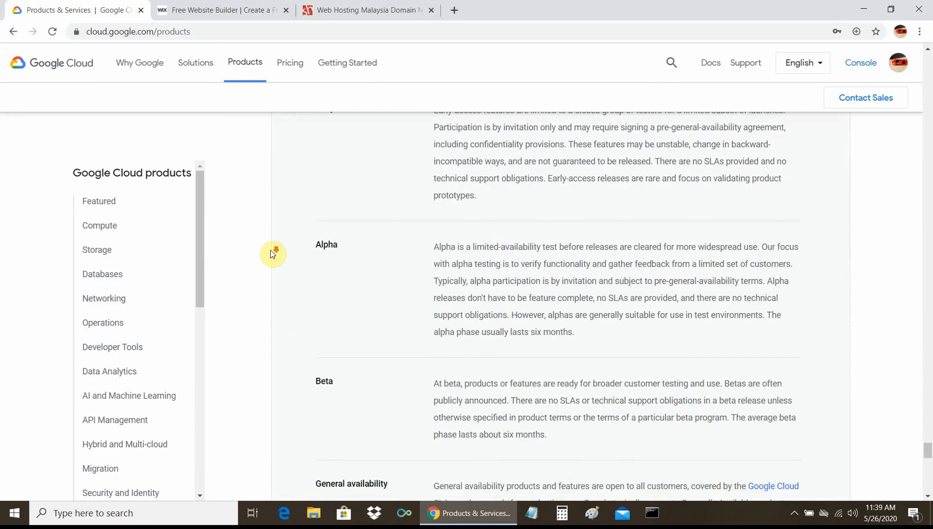
pyautogui.scroll(-5, 273, 254)
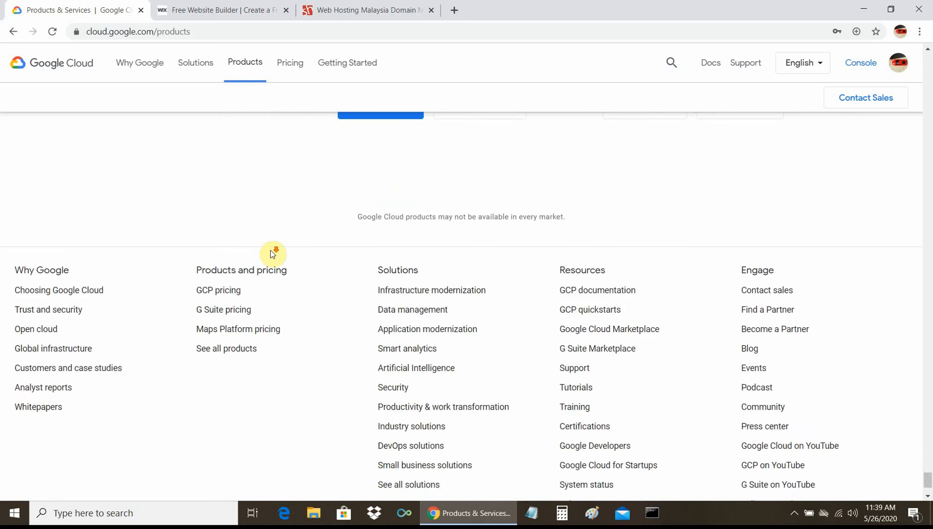
pyautogui.scroll(6, 272, 254)
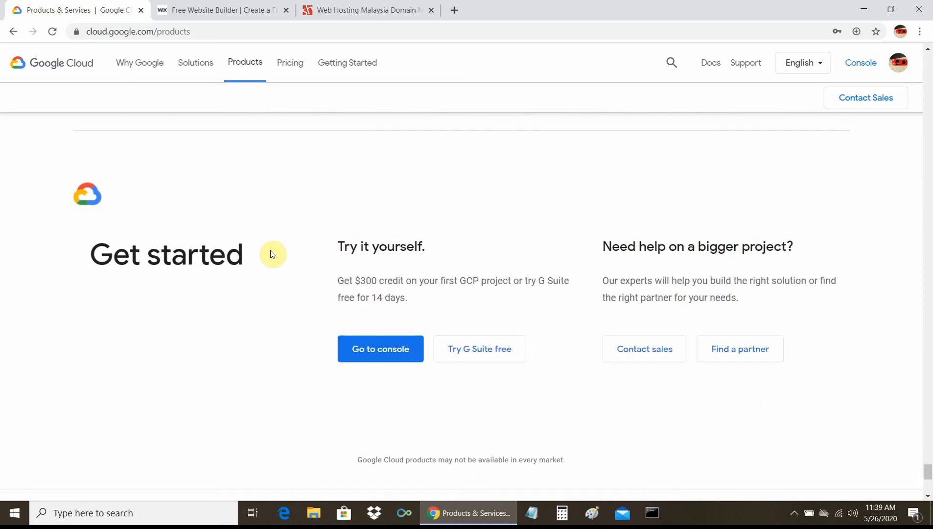
pyautogui.click(388, 353)
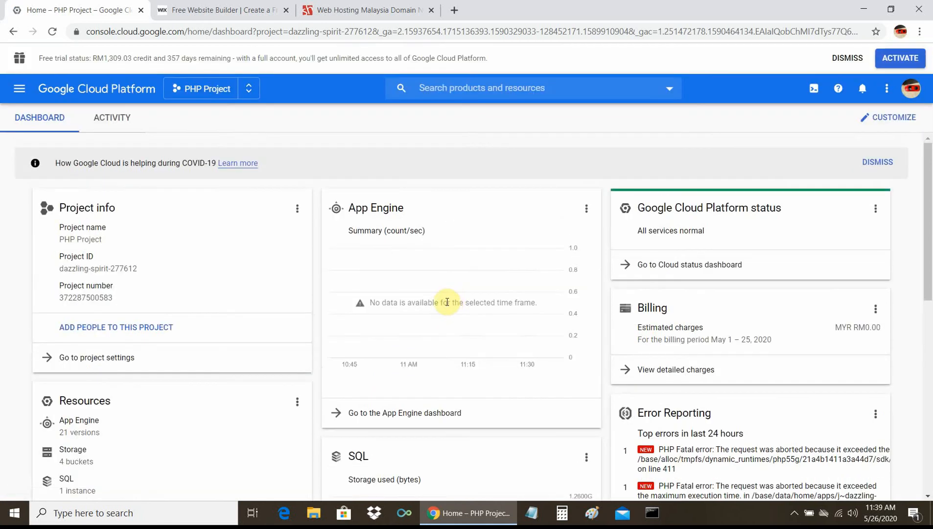
pyautogui.scroll(-1, 447, 302)
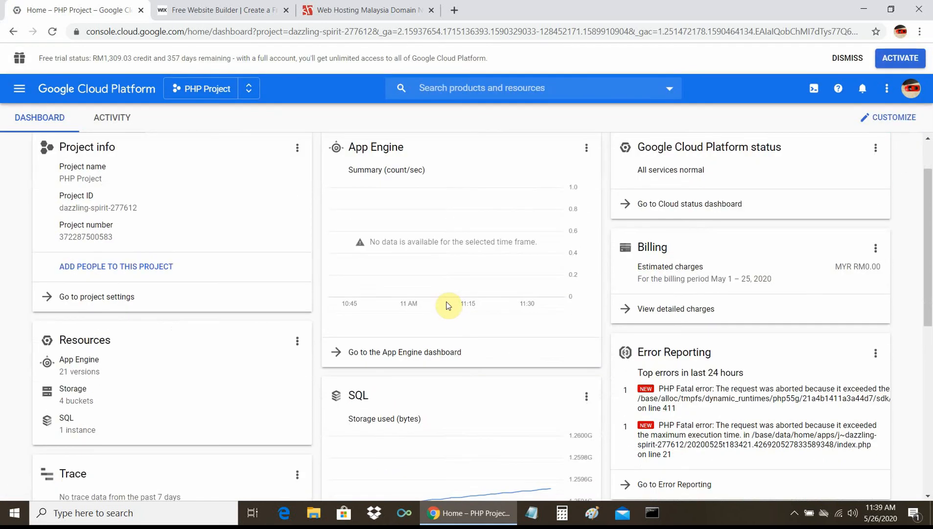
pyautogui.scroll(1, 447, 304)
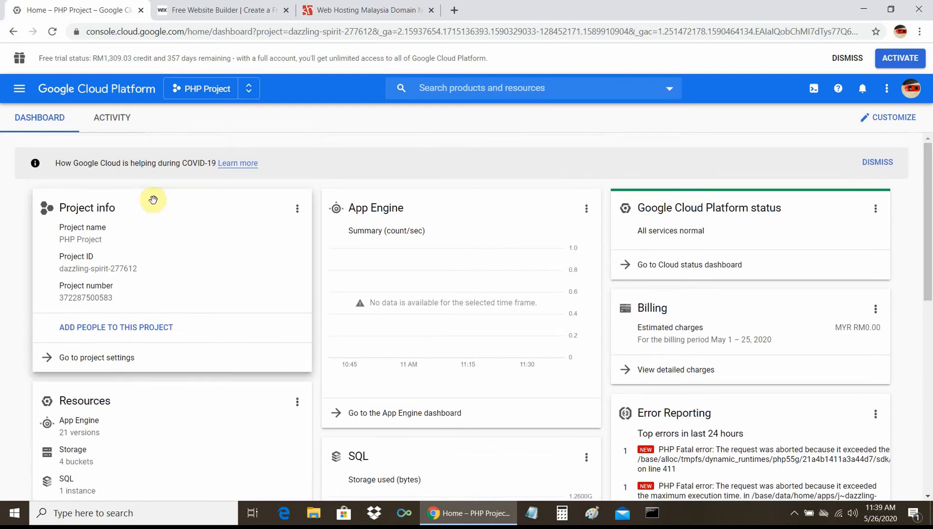
pyautogui.scroll(-1, 230, 222)
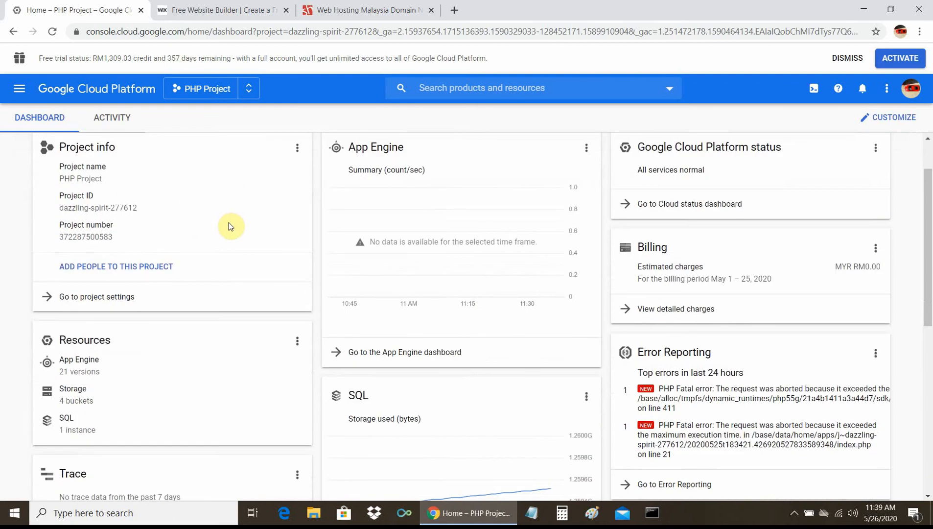
pyautogui.scroll(-2, 240, 238)
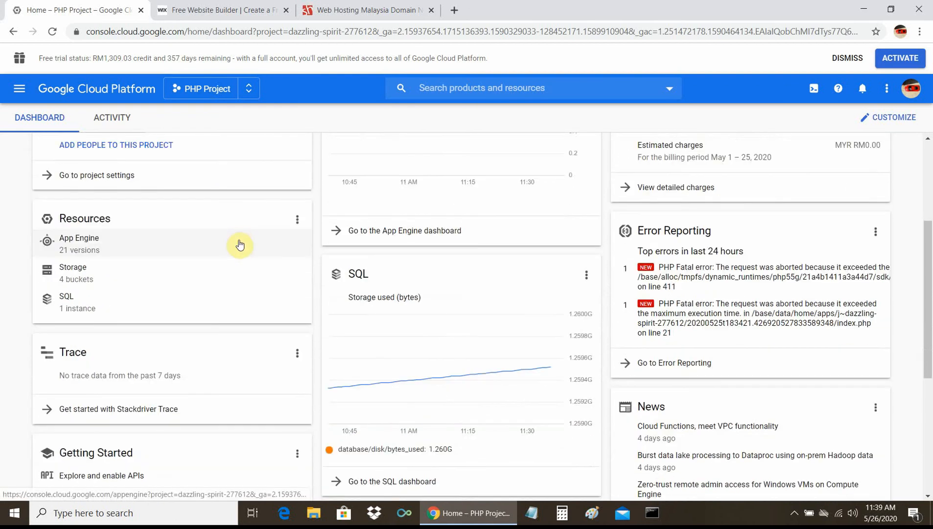
pyautogui.scroll(2, 240, 246)
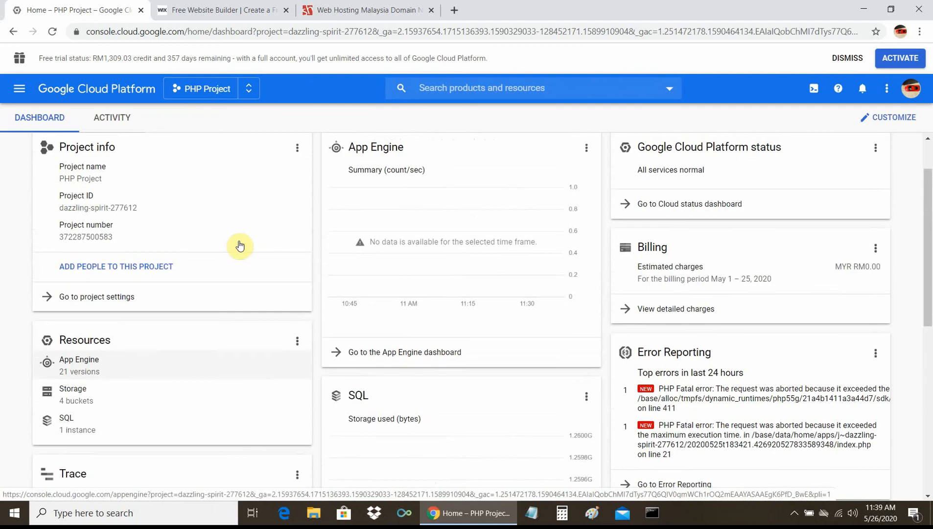
pyautogui.scroll(1, 240, 245)
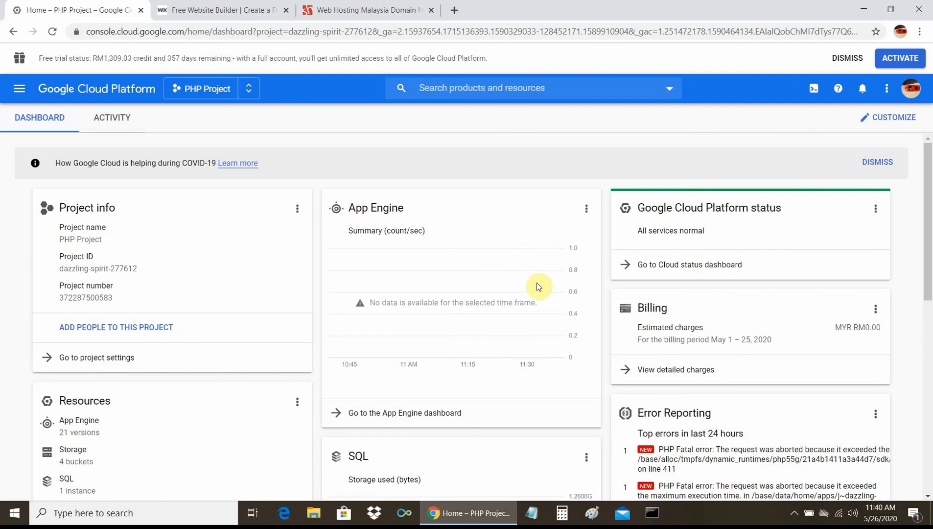
pyautogui.scroll(-4, 527, 297)
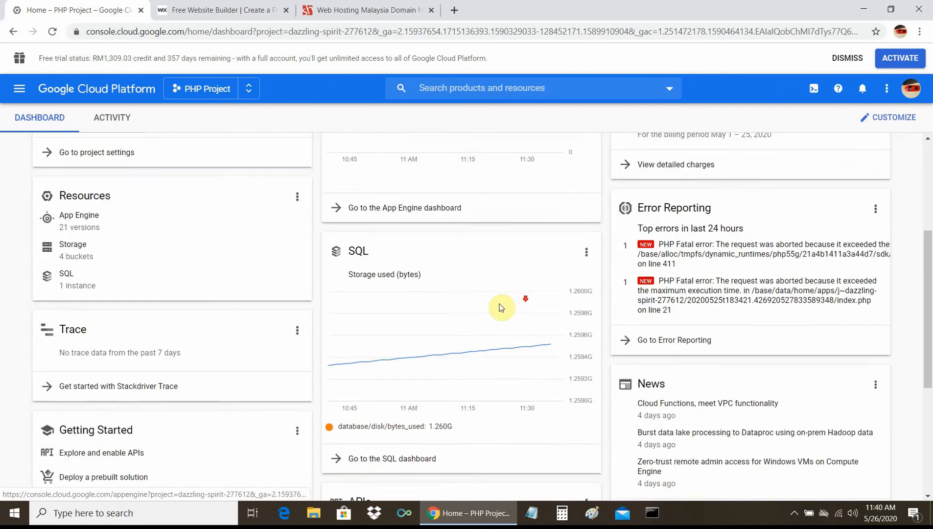
pyautogui.scroll(-1, 500, 307)
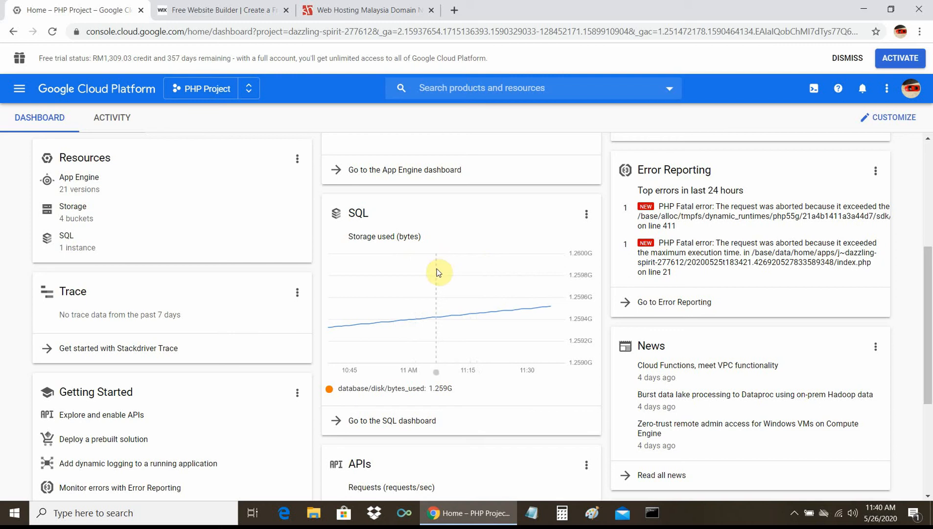
pyautogui.scroll(-4, 437, 272)
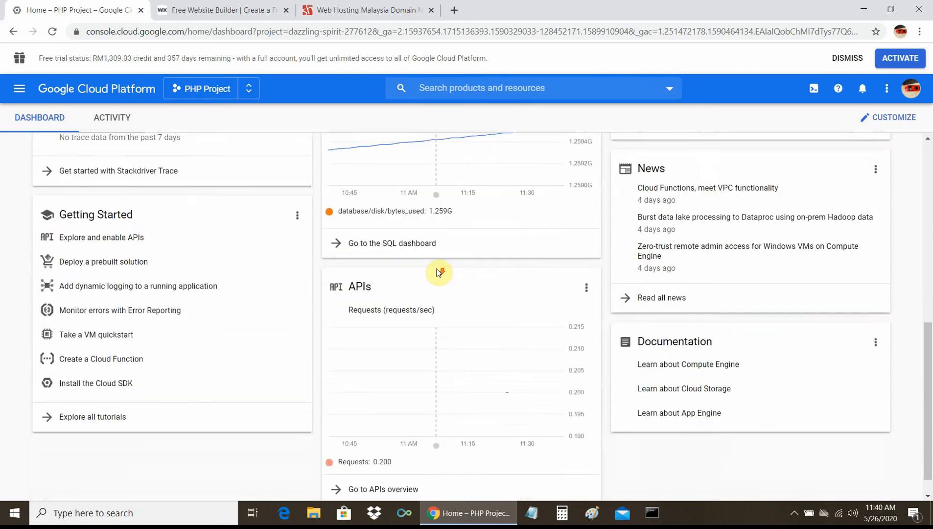
pyautogui.scroll(1, 437, 267)
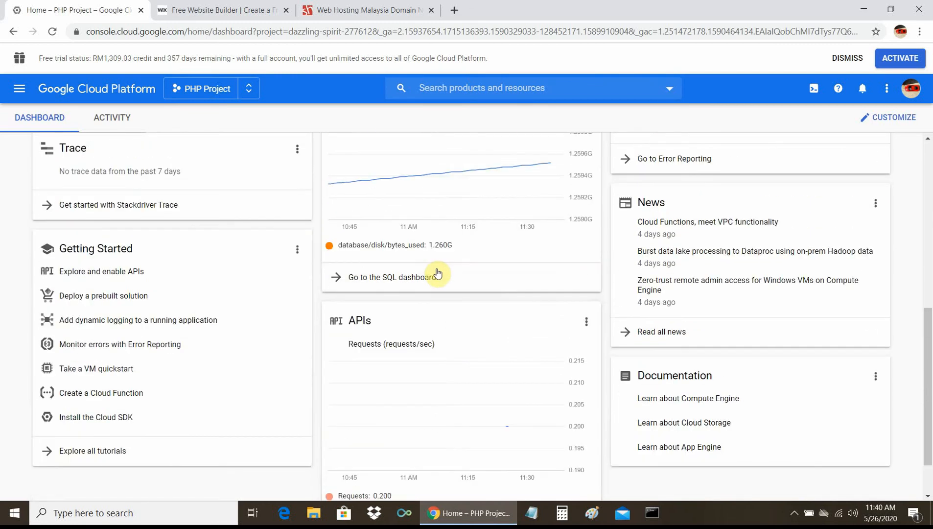
pyautogui.scroll(6, 437, 273)
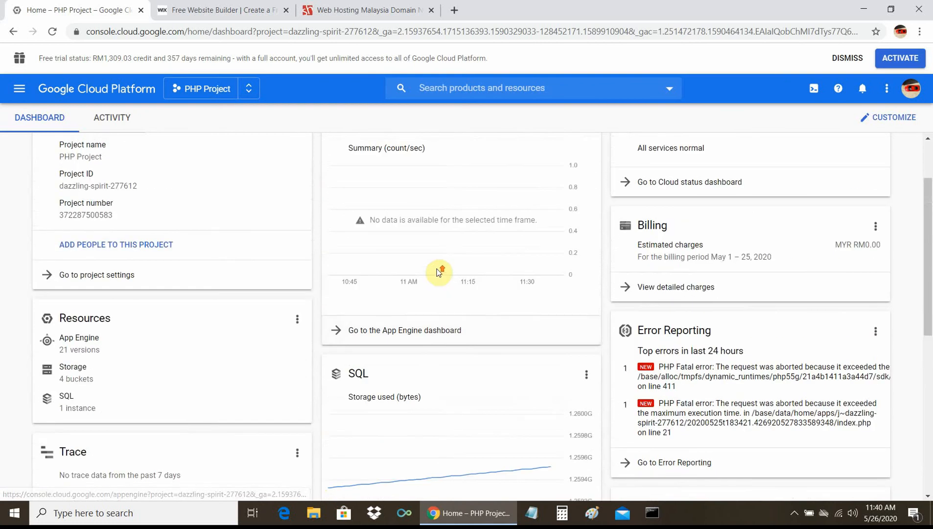
pyautogui.scroll(2, 437, 272)
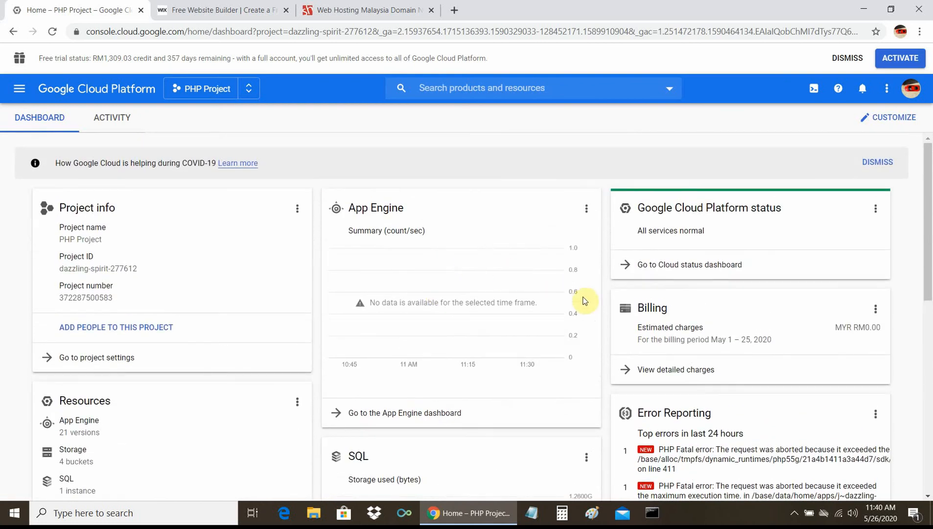
# Open the Billing card's detailed charges, then the Billing Reports page
pyautogui.click(684, 370)
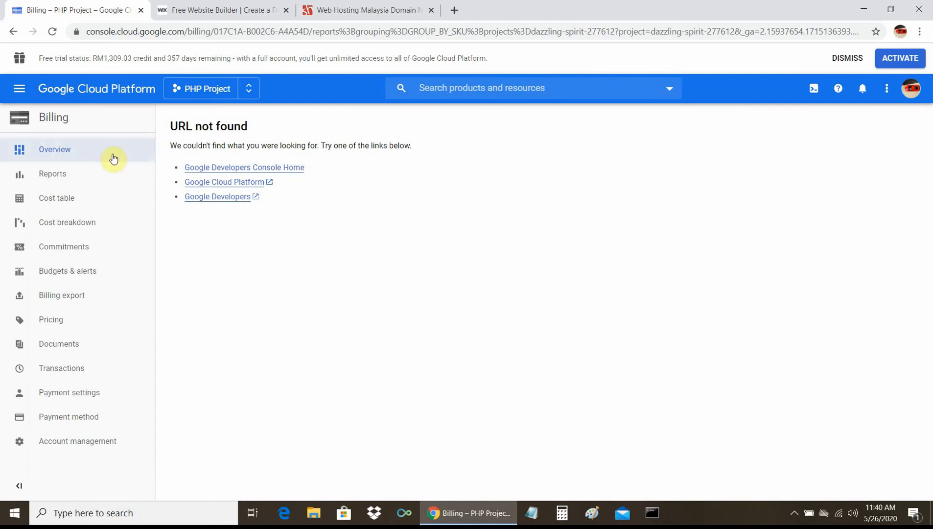
pyautogui.click(51, 174)
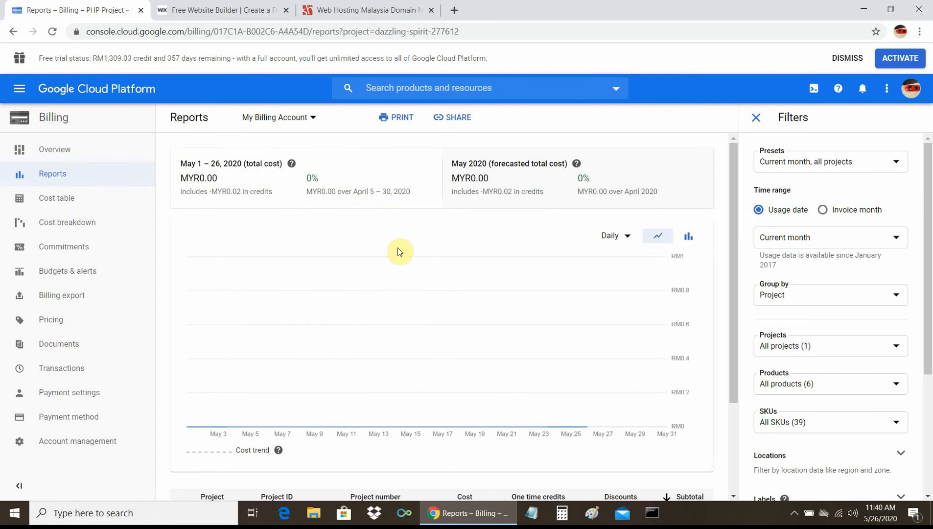
pyautogui.scroll(-3, 400, 251)
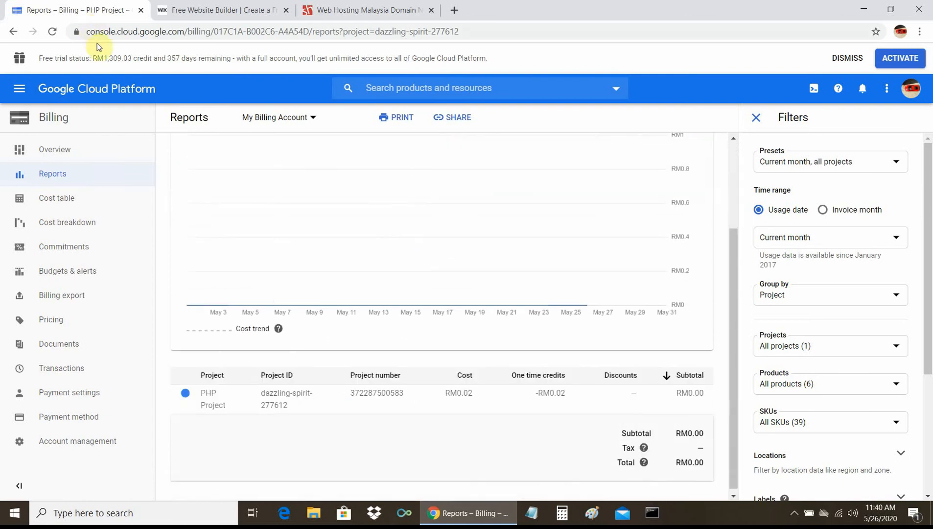
# Highlight the remaining free-trial credit, then review the May 2020 cost table totalling MYR0.00
pyautogui.moveTo(92, 58); pyautogui.dragTo(134, 59)
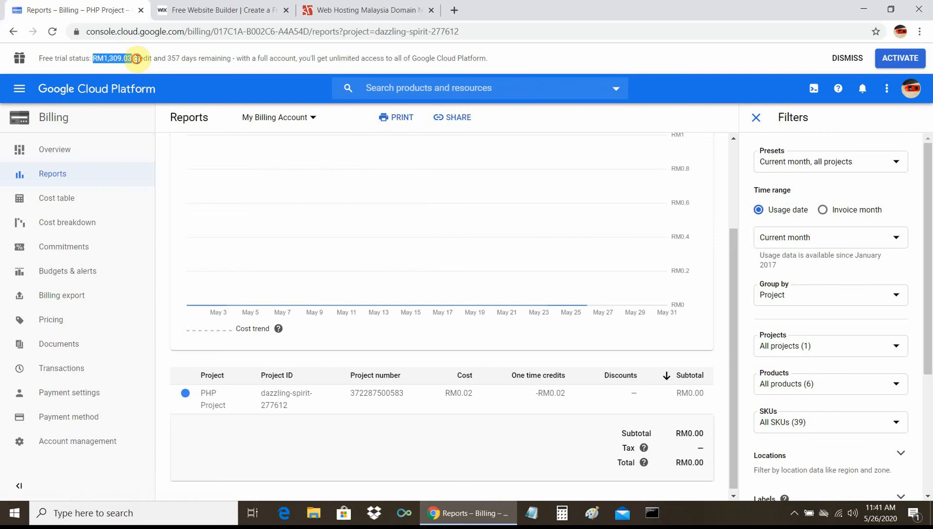
pyautogui.click(138, 59)
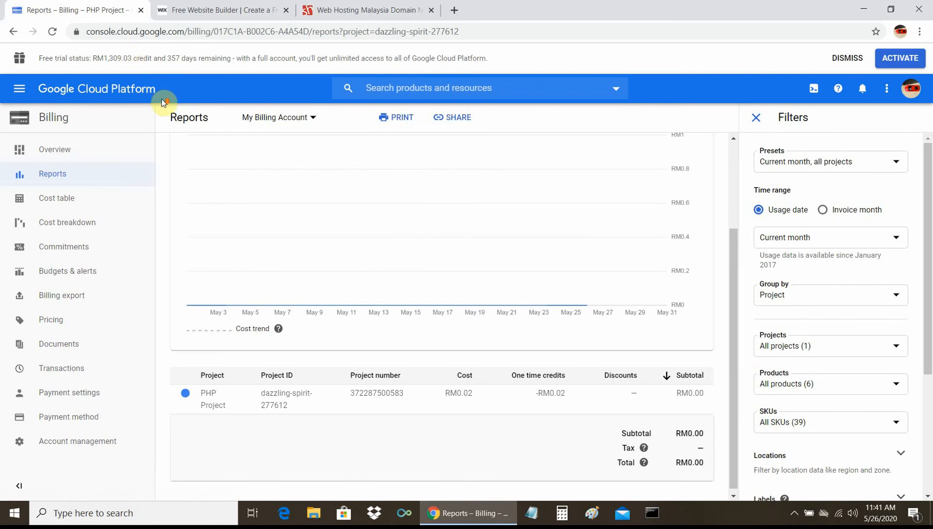
pyautogui.scroll(-1, 454, 277)
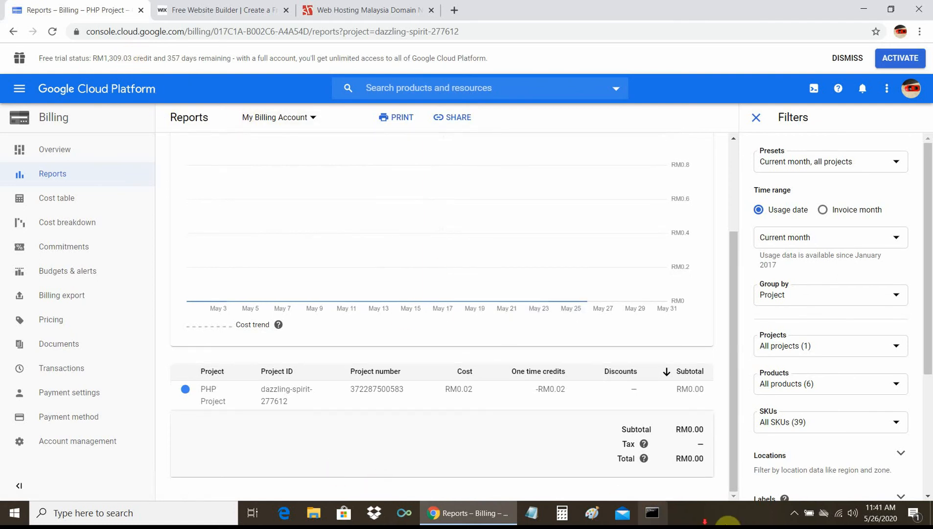
pyautogui.moveTo(929, 371); pyautogui.dragTo(924, 344)
pyautogui.scroll(1, 323, 263)
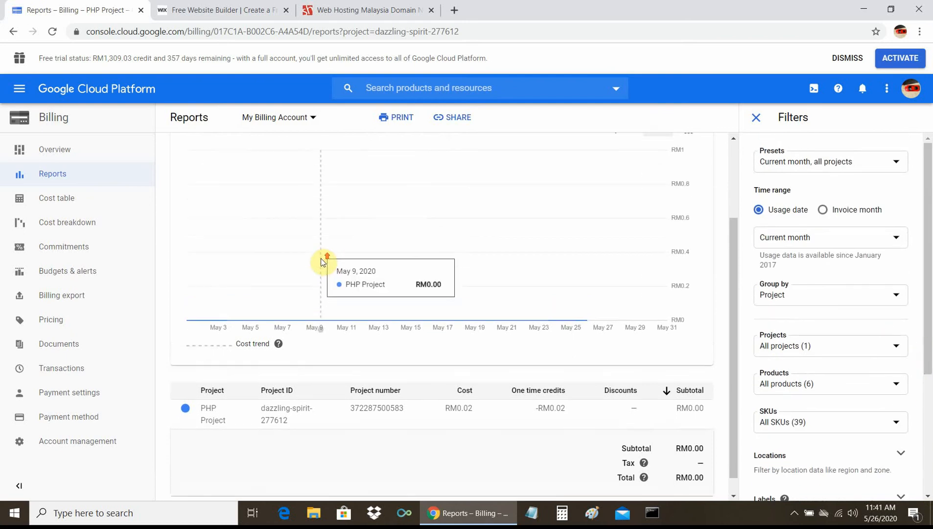
pyautogui.scroll(2, 323, 263)
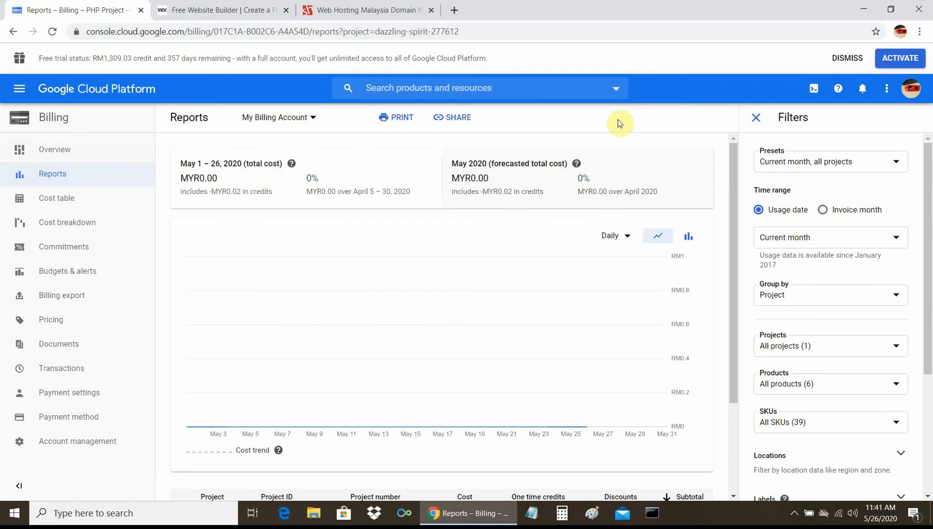
pyautogui.click(911, 88)
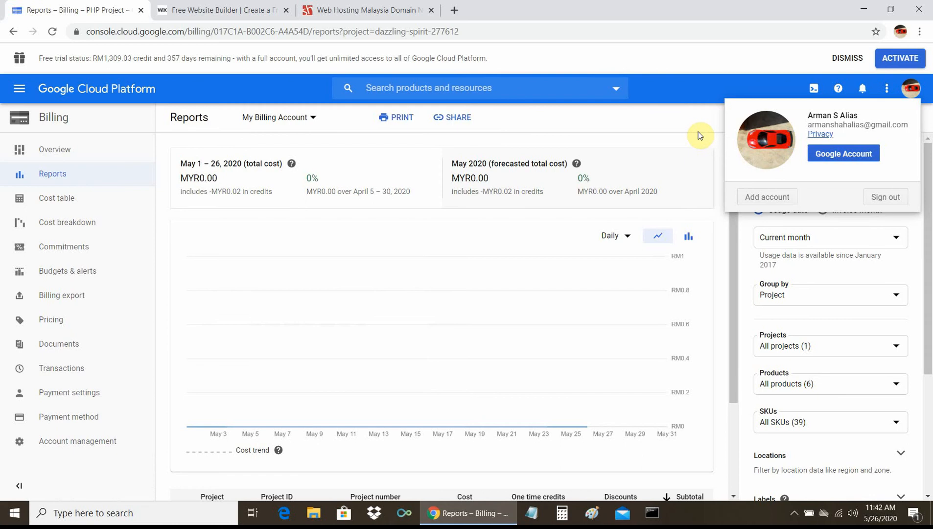
pyautogui.click(708, 67)
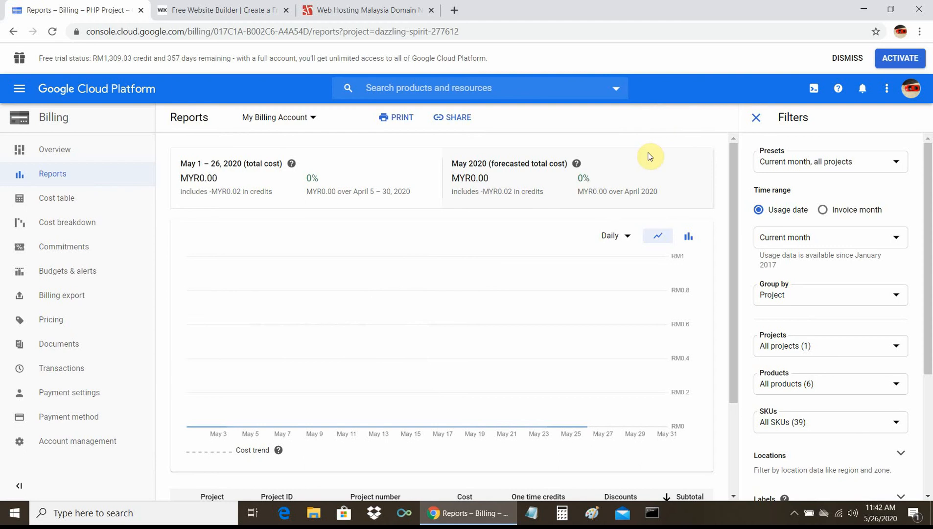
# Look over the Wix website builder homepage, then switch to the Shinjiru 'Web Hosting Malaysia' tab
pyautogui.click(241, 14)
pyautogui.moveTo(262, 135)
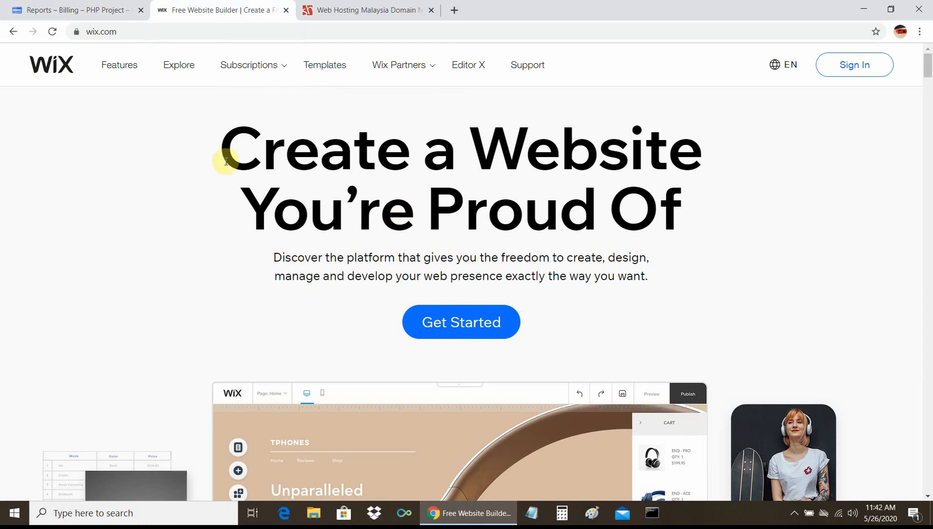
pyautogui.click(348, 11)
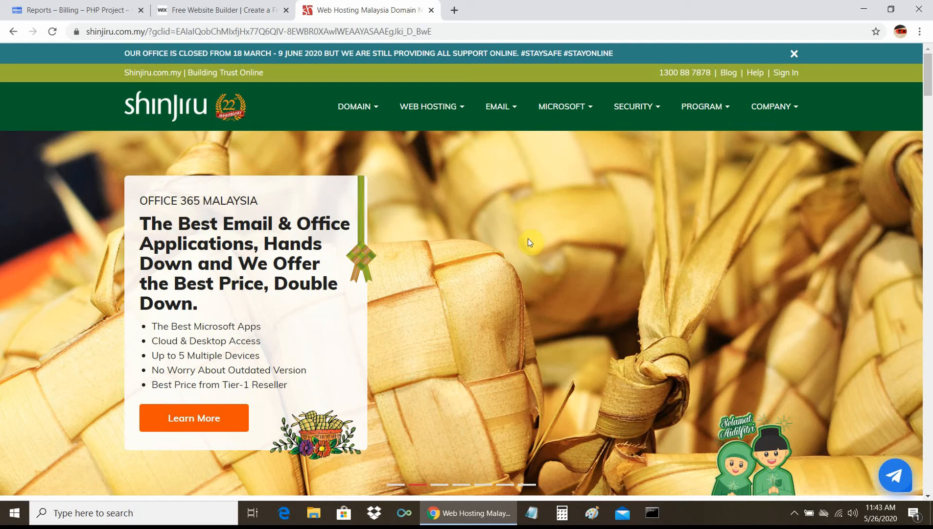
# Move between the Billing reports and Shinjiru tabs, ending on the Wix 'Free Website Builder' homepage
pyautogui.click(73, 9)
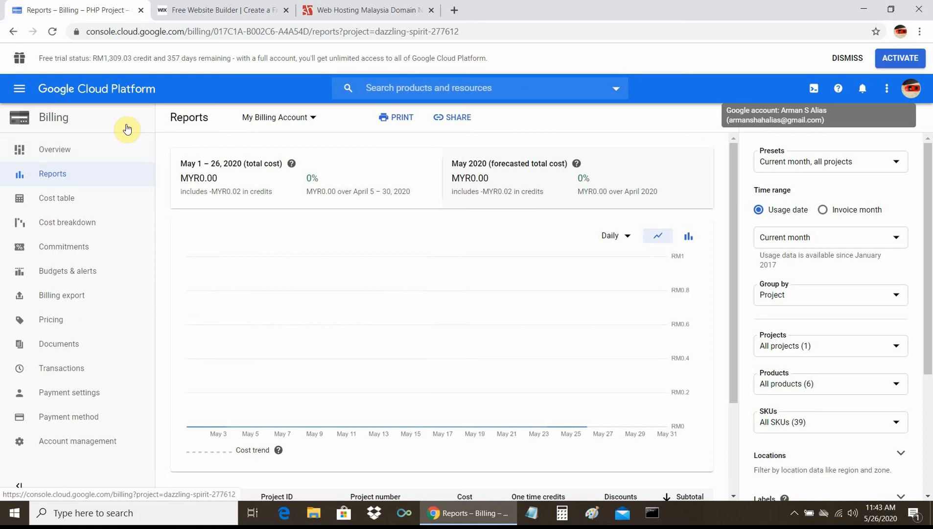
pyautogui.click(366, 14)
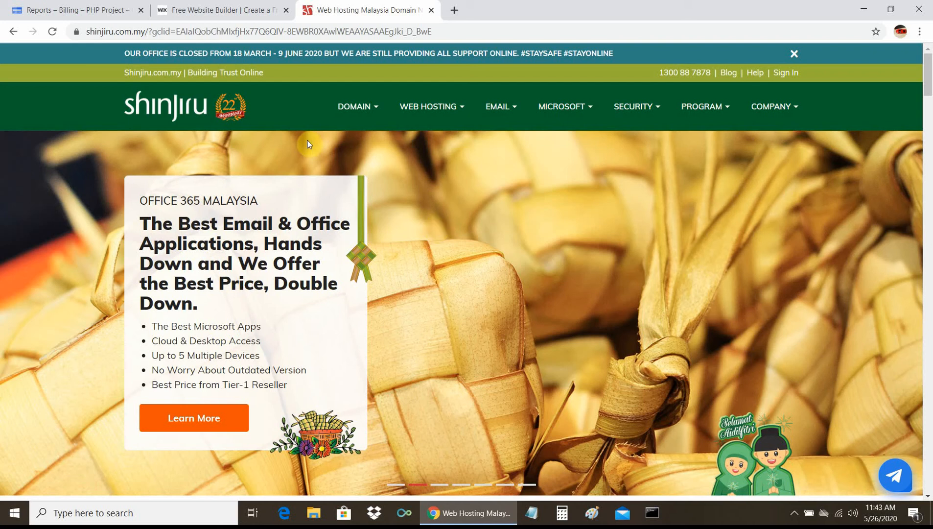
pyautogui.click(72, 9)
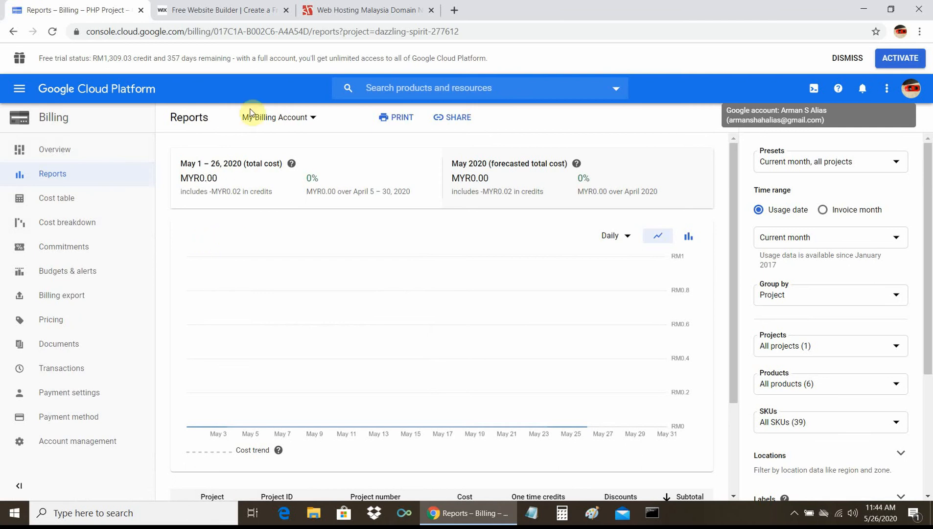
pyautogui.click(219, 12)
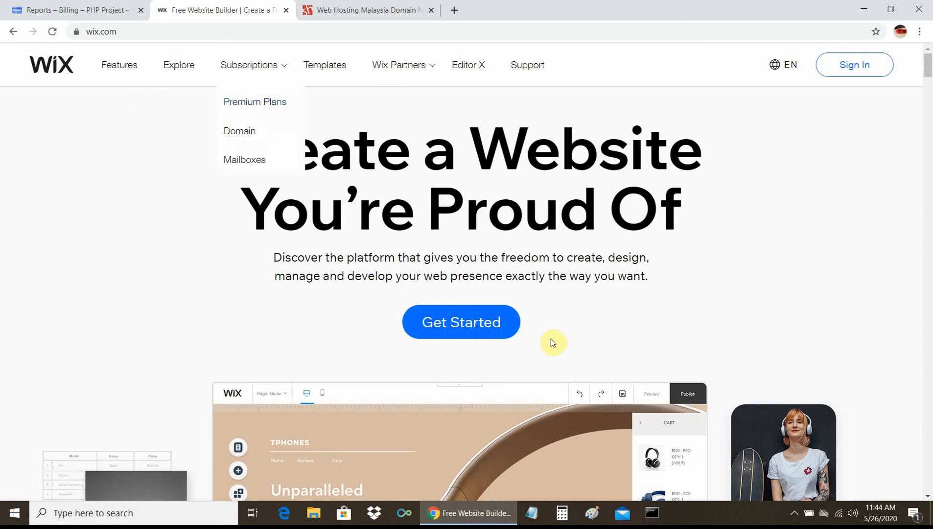
# Highlight the Wix 'Create a Website You're Proud Of' headline, then return to the Reports – Billing tab
pyautogui.moveTo(698, 152); pyautogui.dragTo(227, 123)
pyautogui.moveTo(241, 206); pyautogui.dragTo(682, 224)
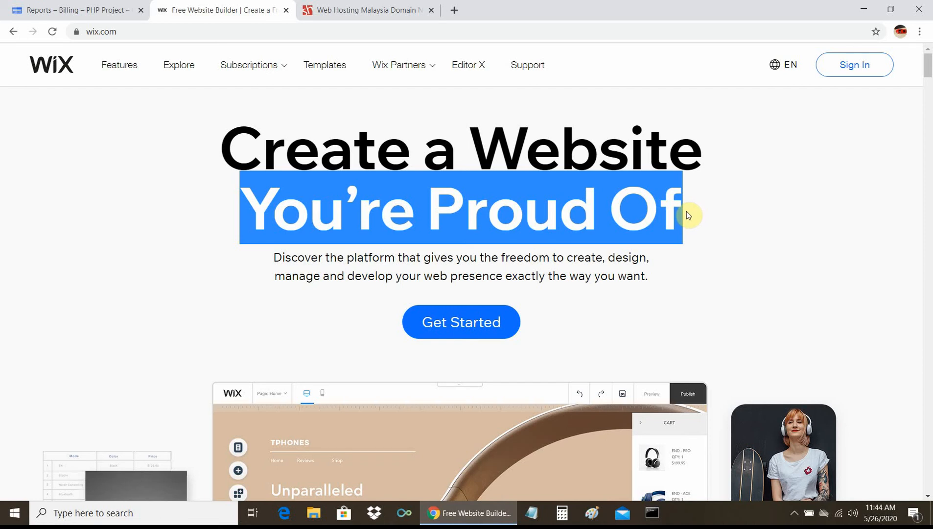
pyautogui.click(365, 139)
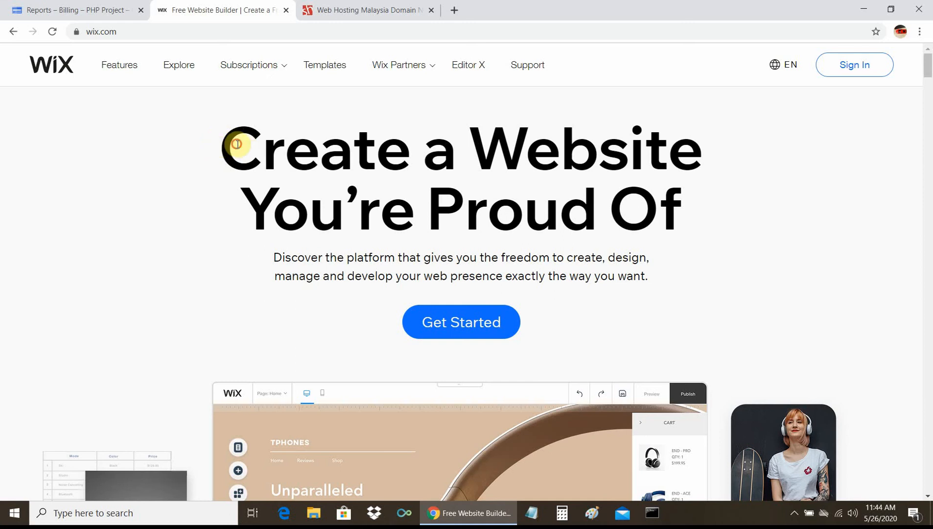
pyautogui.moveTo(230, 146); pyautogui.dragTo(681, 215)
pyautogui.click(710, 244)
pyautogui.tripleClick(673, 210)
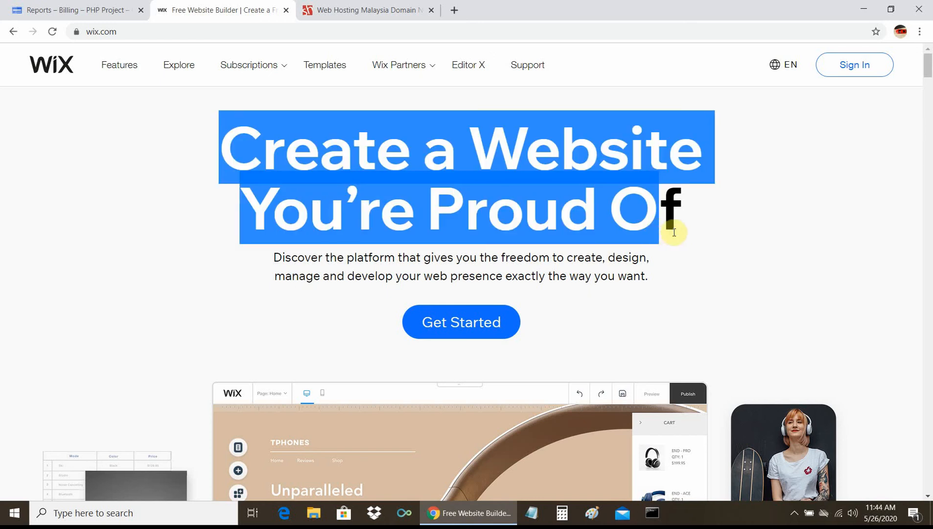
pyautogui.click(64, 10)
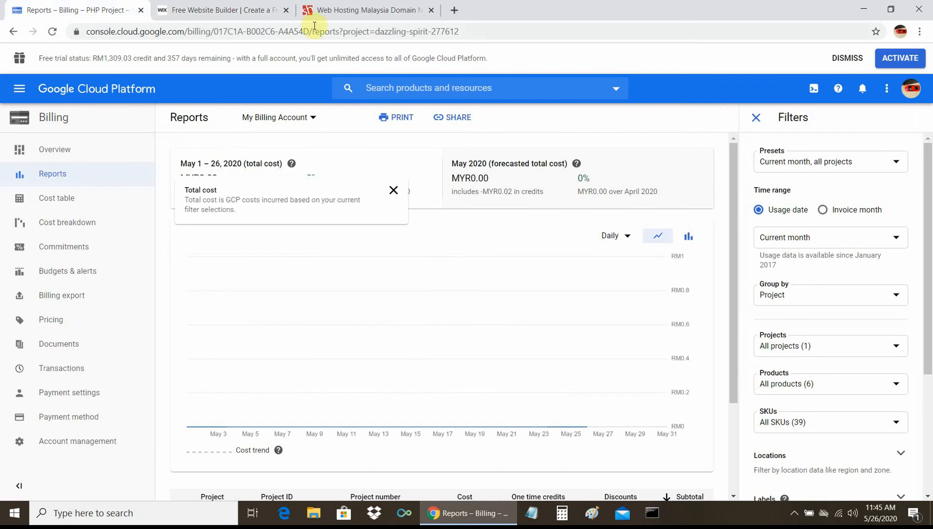
# Check the Shinjiru tab, then scroll Billing Reports to the PHP Project row totalling RM0.00
pyautogui.click(383, 10)
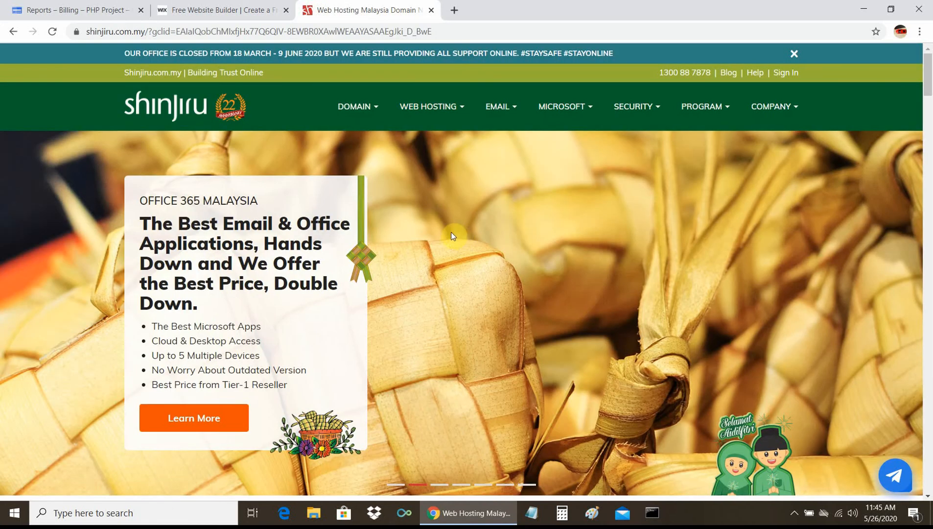
pyautogui.click(77, 14)
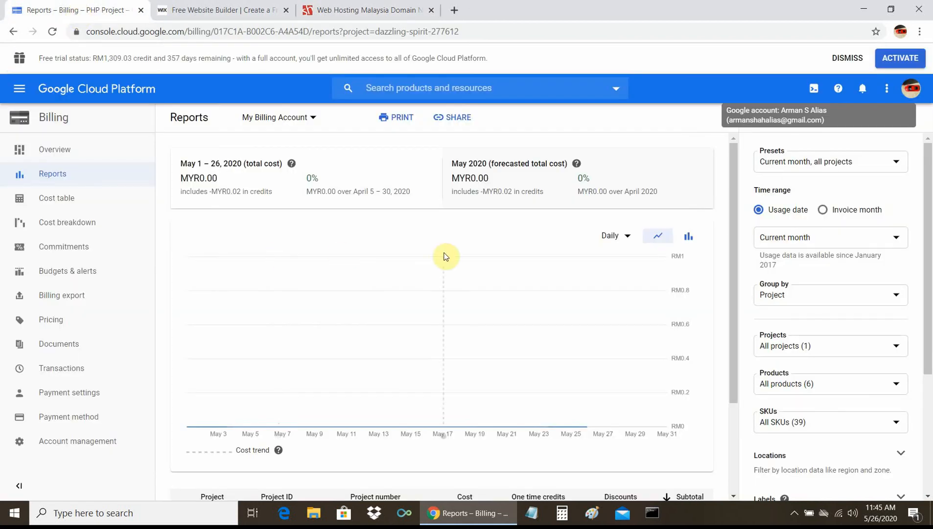
pyautogui.scroll(-1, 541, 274)
pyautogui.scroll(-2, 539, 272)
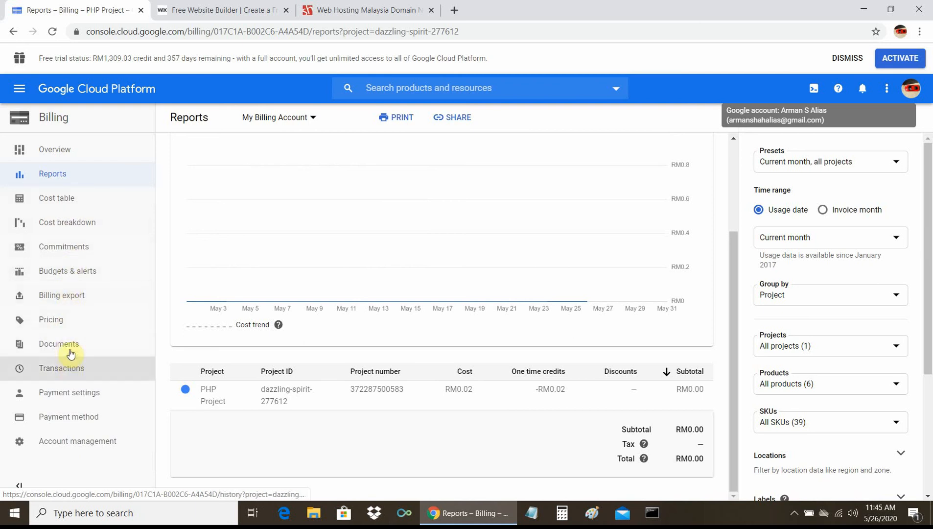
# View the Cost table and Cost breakdown pages, then go Home to the PHP Project dashboard
pyautogui.click(68, 198)
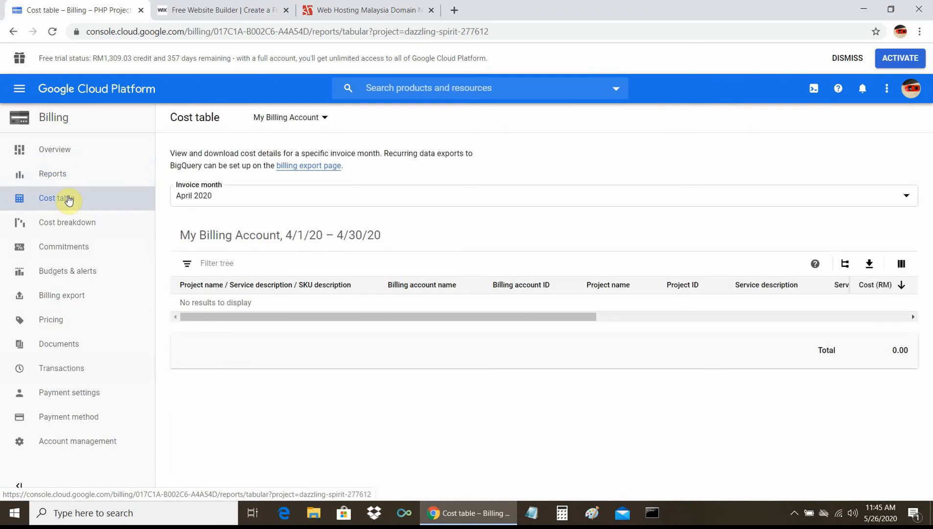
pyautogui.click(66, 228)
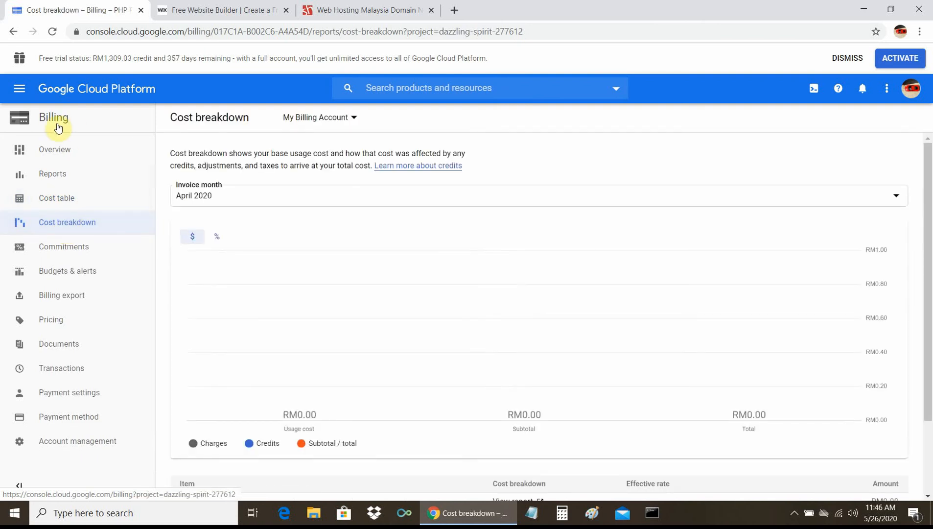
pyautogui.click(20, 90)
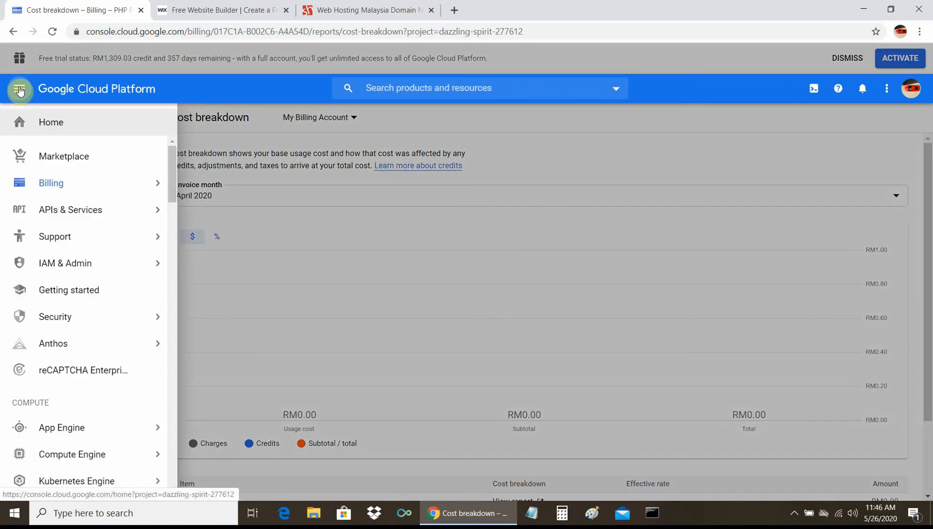
pyautogui.click(45, 122)
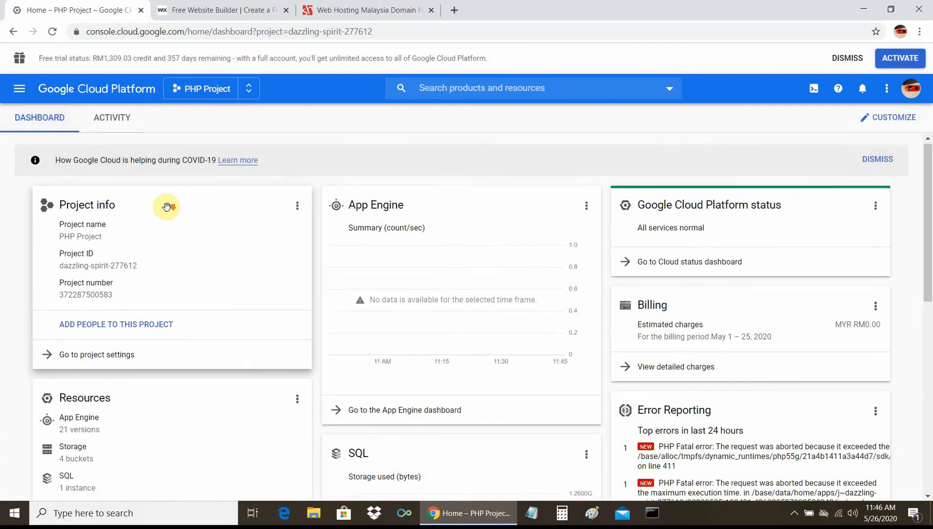
# Scroll the PHP Project dashboard down to the SQL storage chart and Error Reporting card
pyautogui.scroll(-1, 167, 206)
pyautogui.scroll(-4, 167, 207)
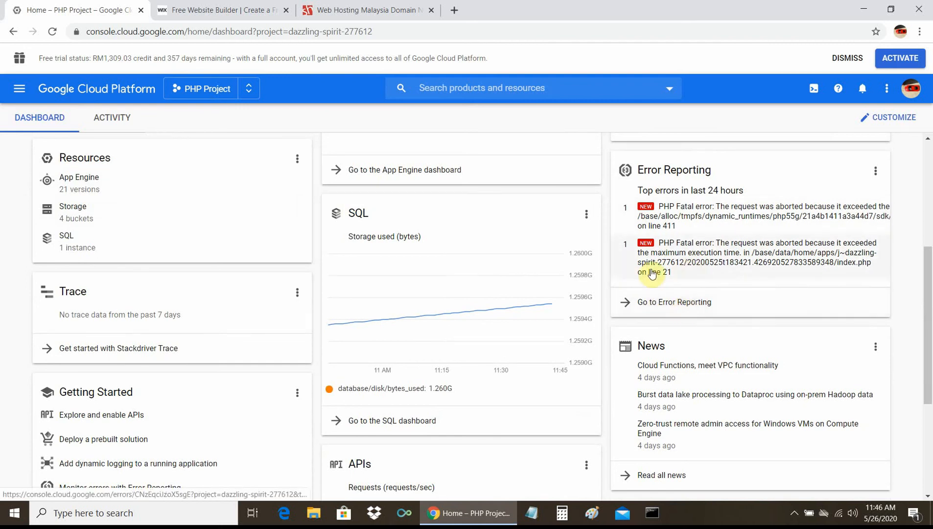
# Open Error Reporting from the dashboard card to list the two PHP Fatal errors
pyautogui.click(685, 302)
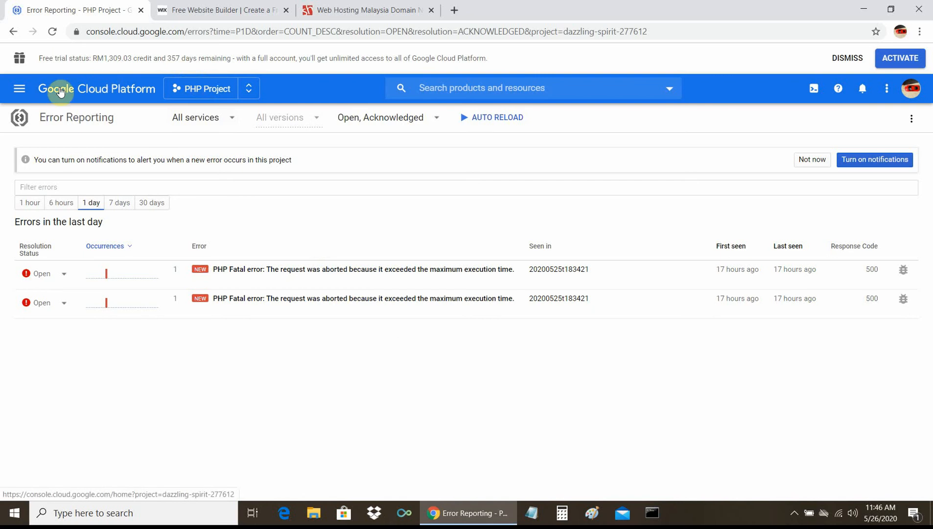
pyautogui.click(20, 88)
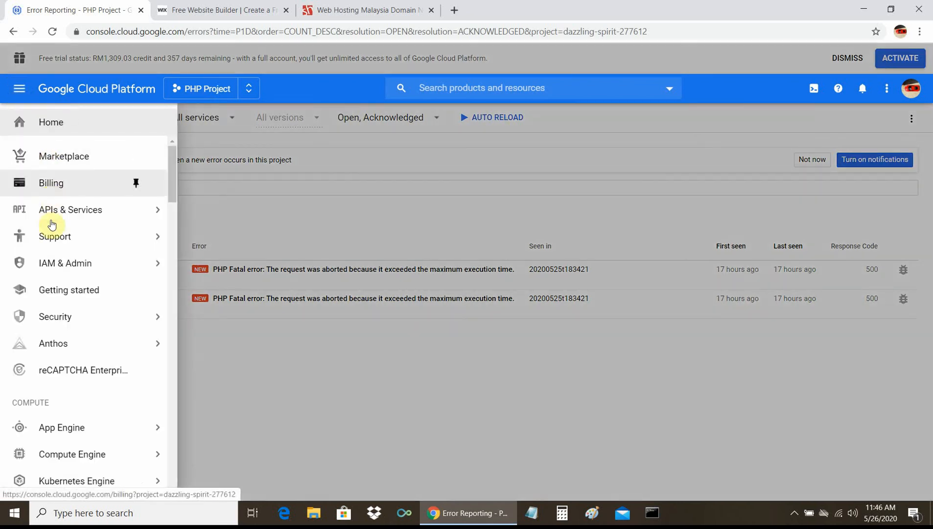
# Browse the Navigation menu's services, pausing on App Engine, Hybrid Connectivity and Monitoring
pyautogui.moveTo(56, 317)
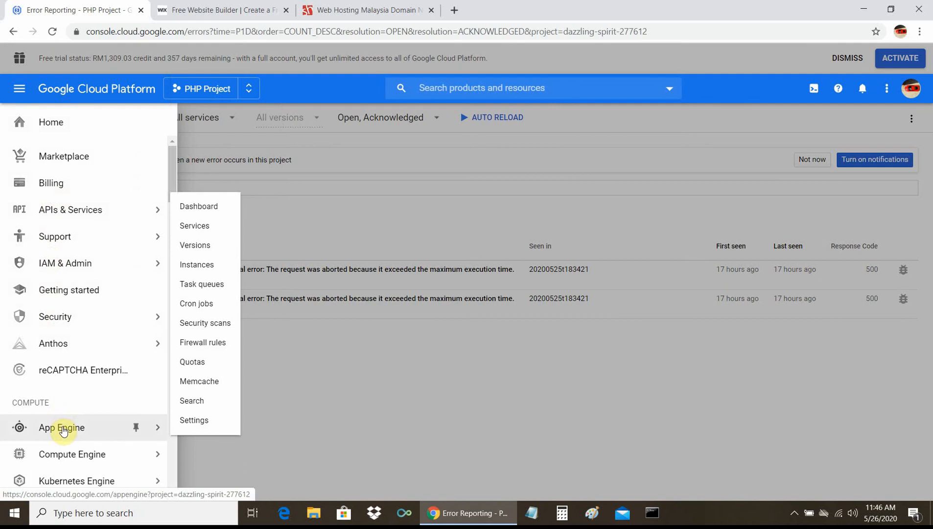
pyautogui.scroll(-6, 73, 245)
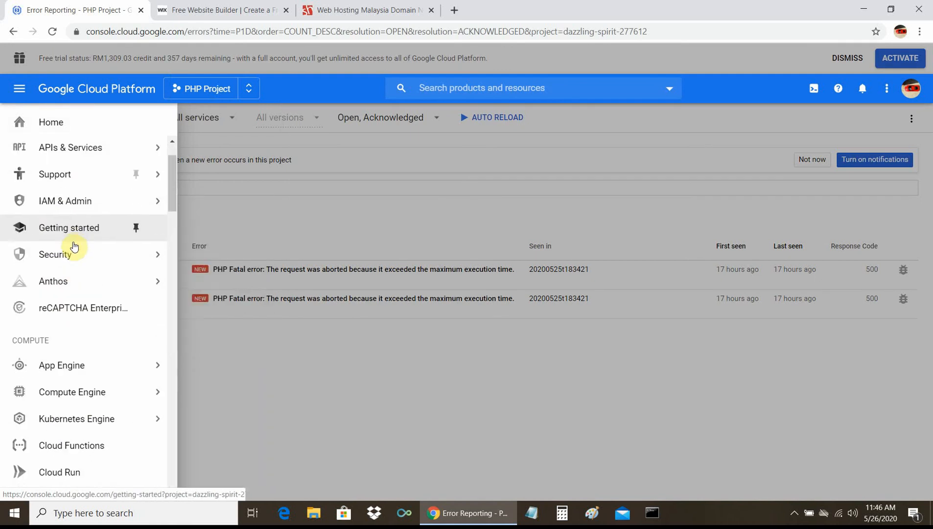
pyautogui.scroll(-4, 74, 246)
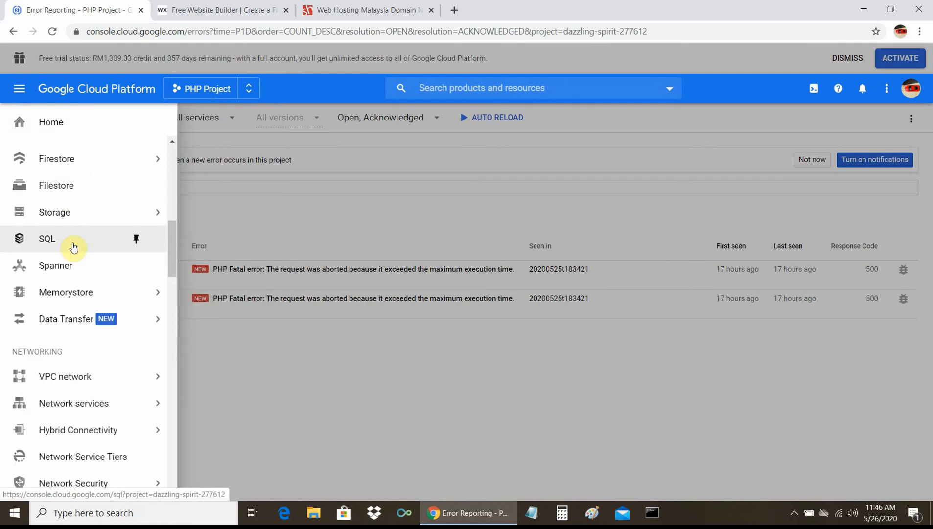
pyautogui.scroll(-3, 73, 247)
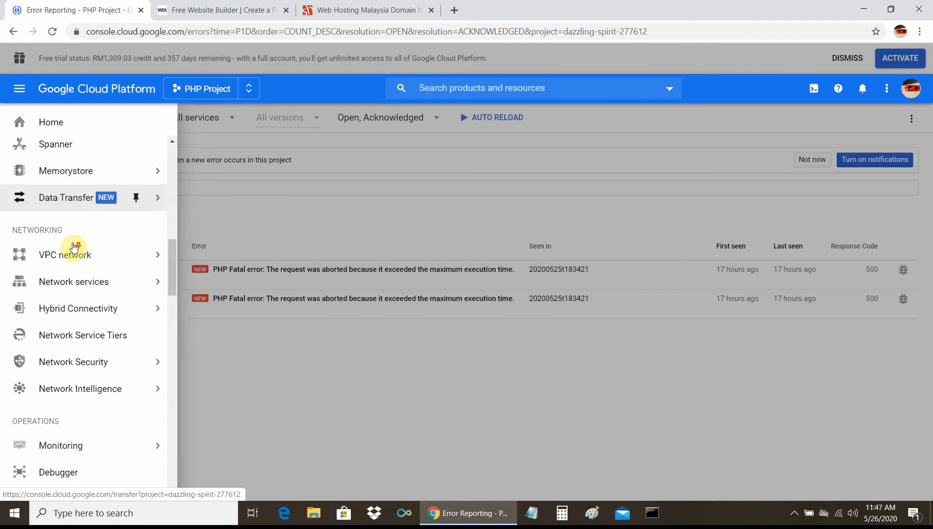
pyautogui.scroll(-1, 73, 247)
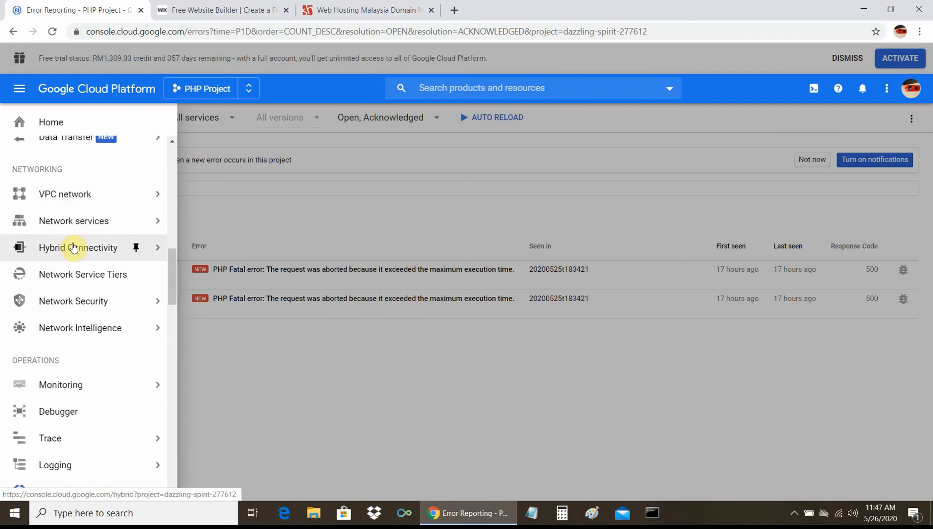
pyautogui.moveTo(72, 249)
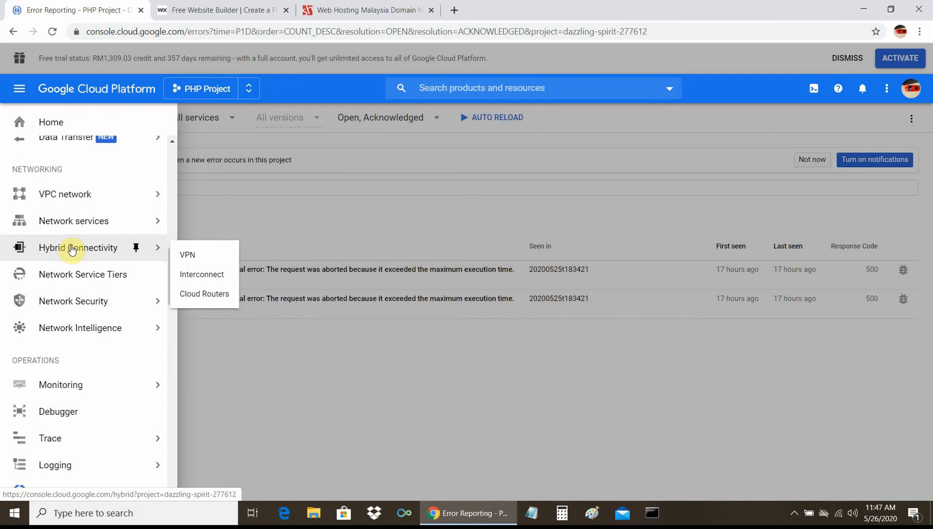
pyautogui.scroll(-1, 72, 250)
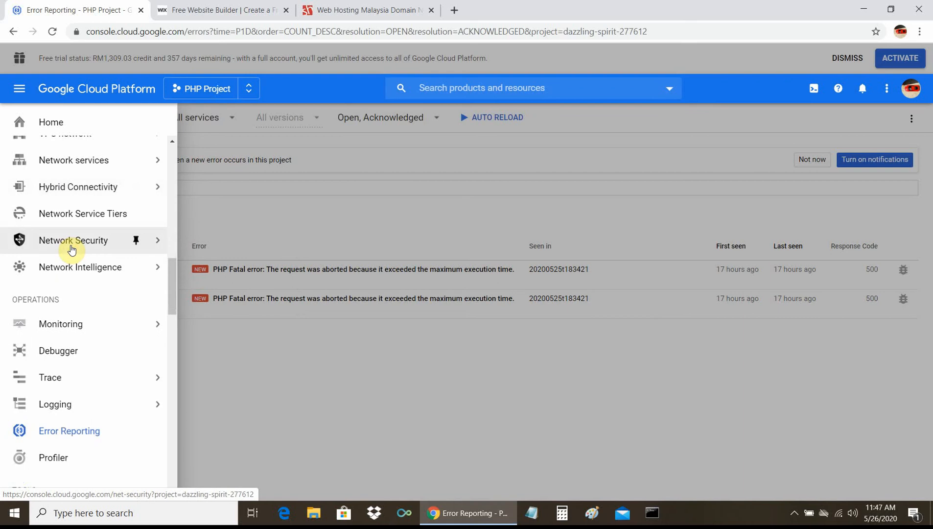
pyautogui.scroll(-1, 72, 249)
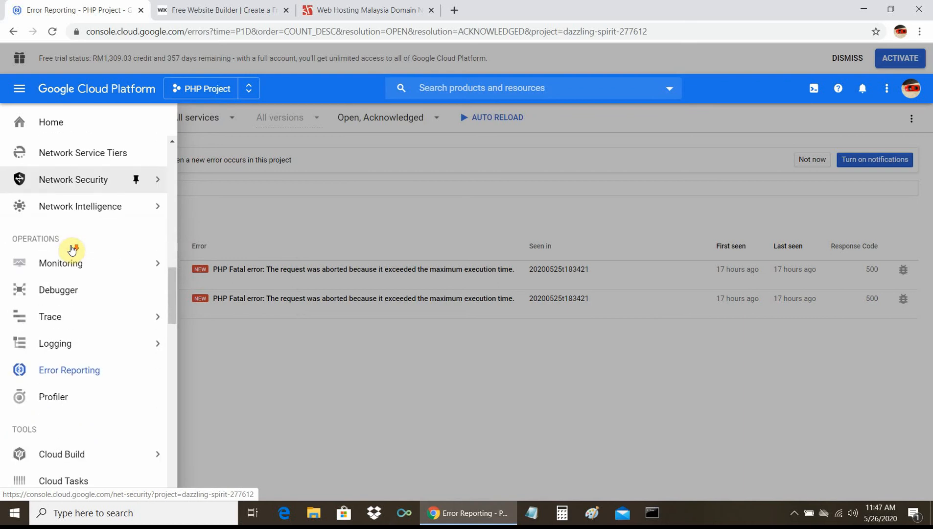
pyautogui.moveTo(70, 271)
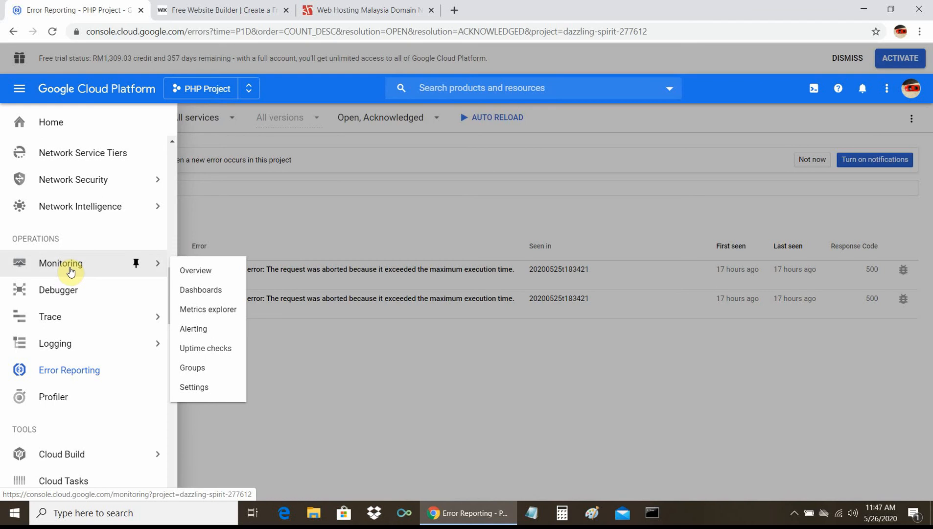
pyautogui.scroll(-1, 69, 269)
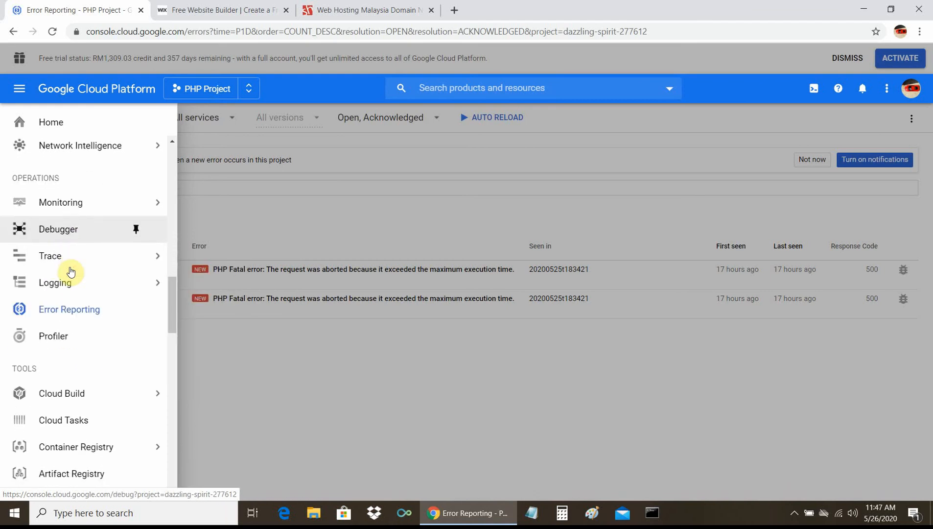
pyautogui.scroll(-2, 68, 274)
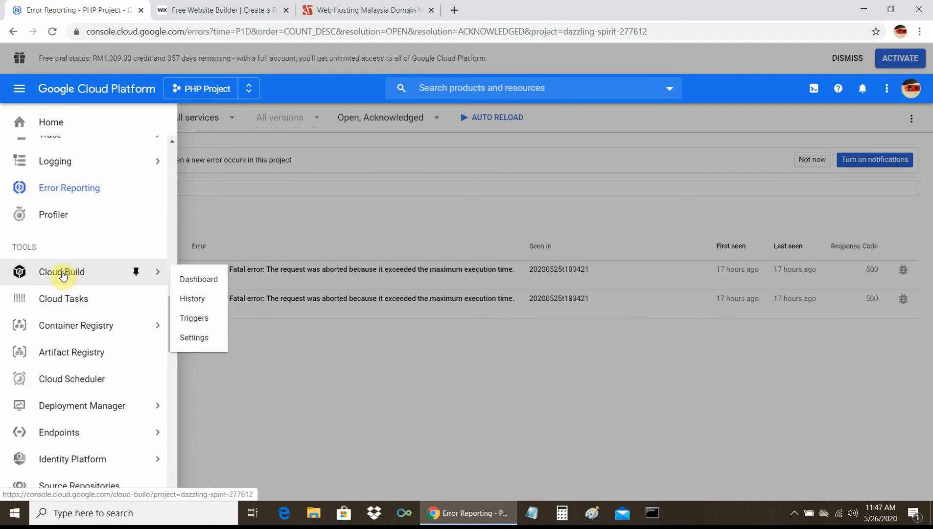
pyautogui.scroll(-2, 66, 272)
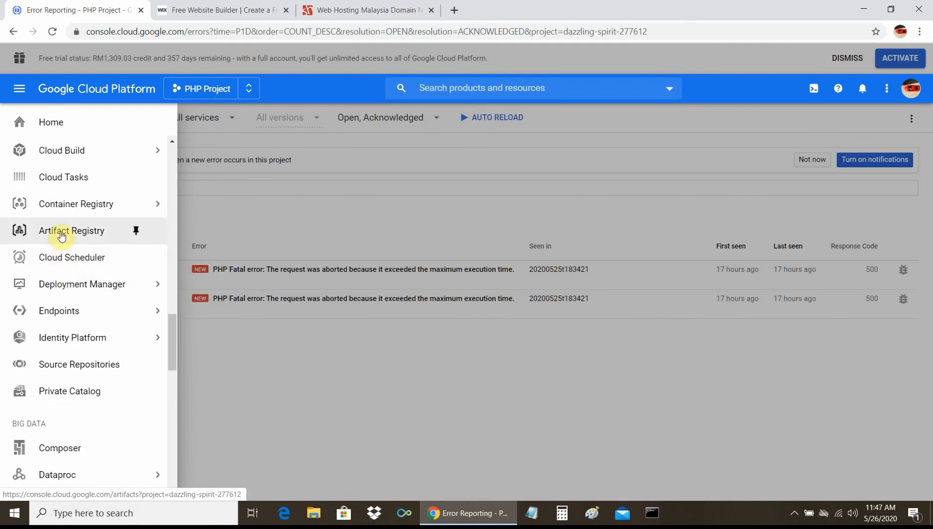
pyautogui.scroll(-1, 61, 236)
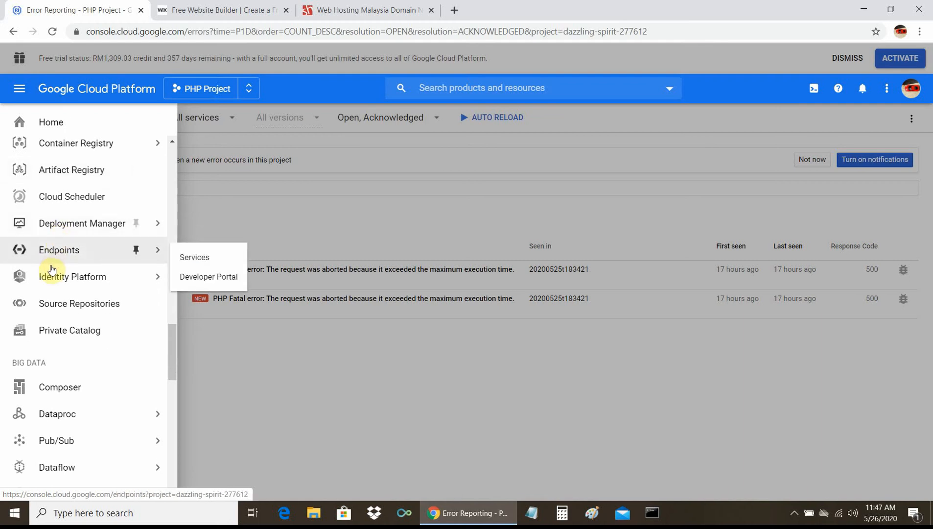
pyautogui.scroll(-1, 54, 277)
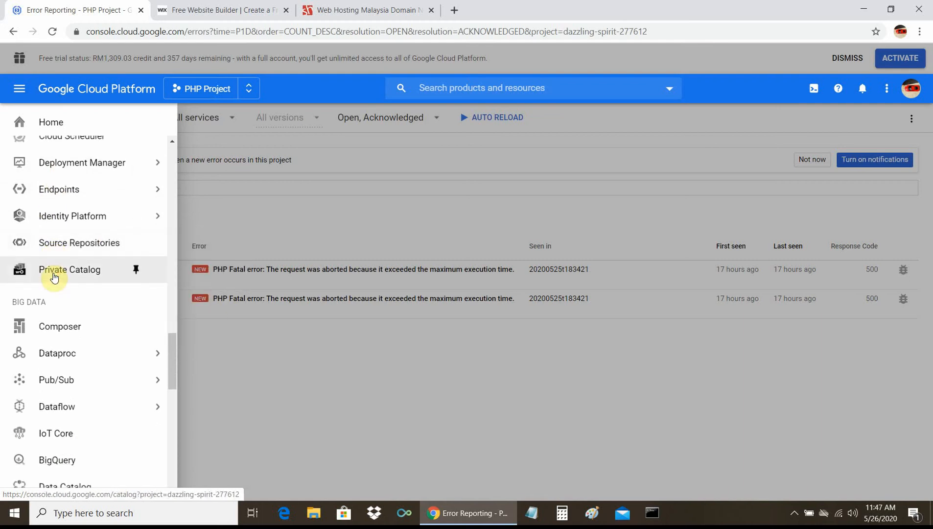
pyautogui.scroll(-1, 54, 277)
pyautogui.scroll(-1, 54, 277)
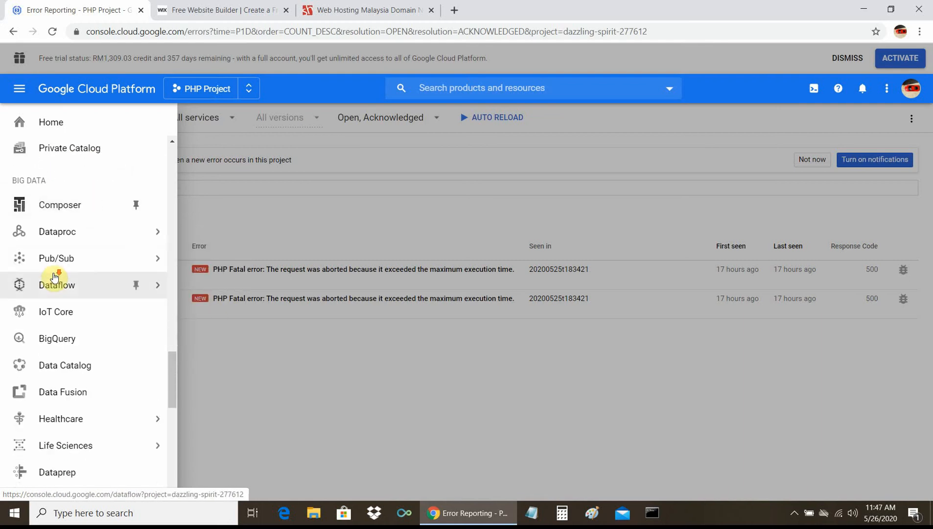
pyautogui.scroll(-1, 54, 277)
pyautogui.scroll(-1, 54, 277)
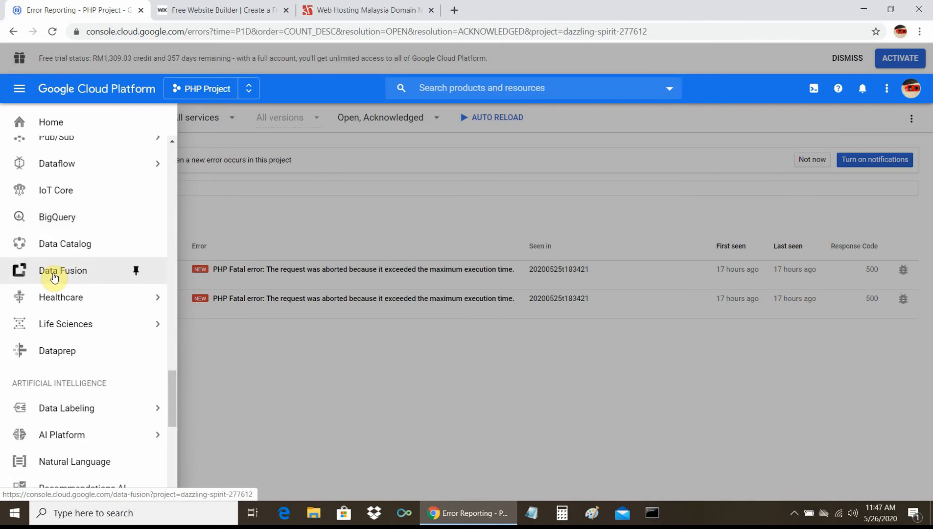
pyautogui.scroll(-1, 54, 278)
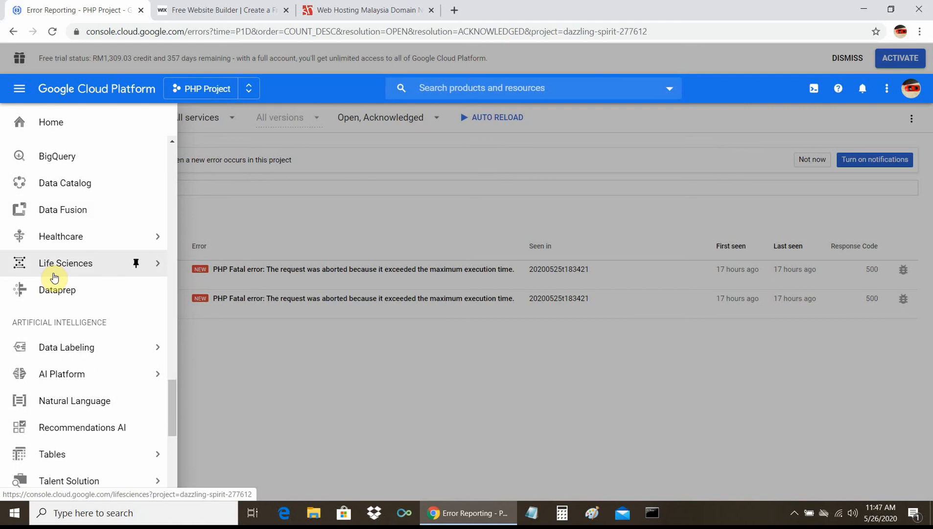
pyautogui.scroll(-1, 54, 277)
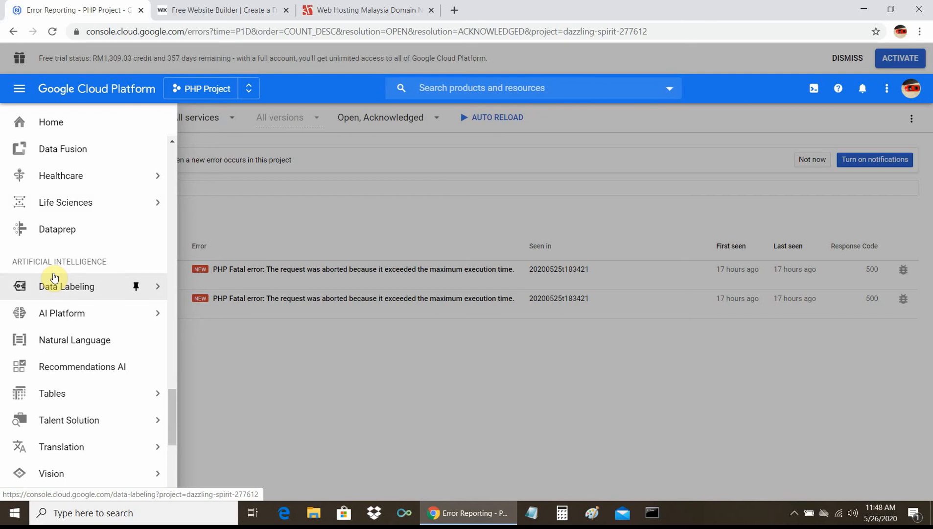
pyautogui.scroll(-2, 54, 277)
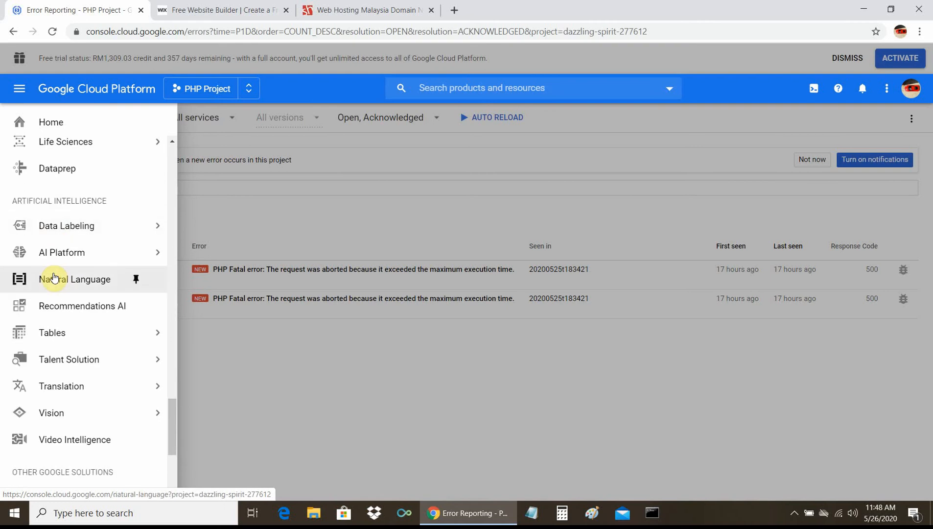
pyautogui.scroll(-4, 54, 277)
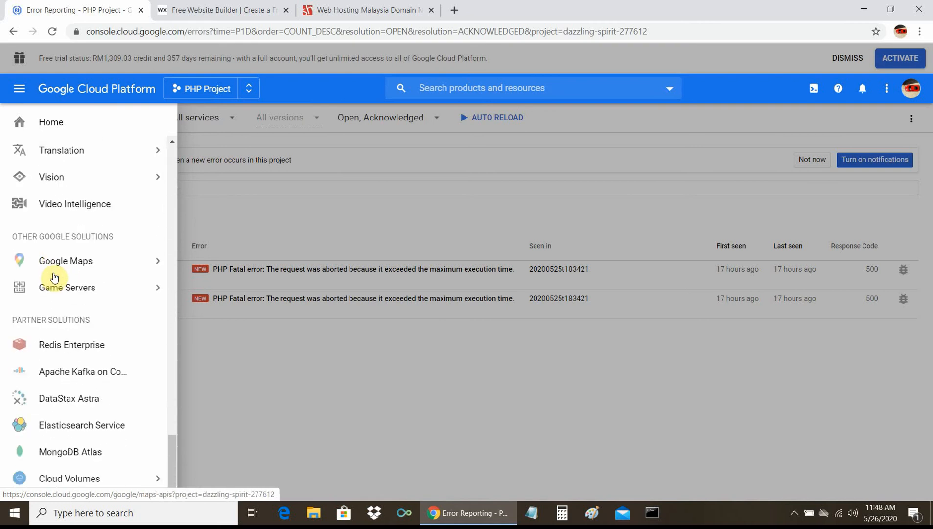
pyautogui.scroll(10, 55, 277)
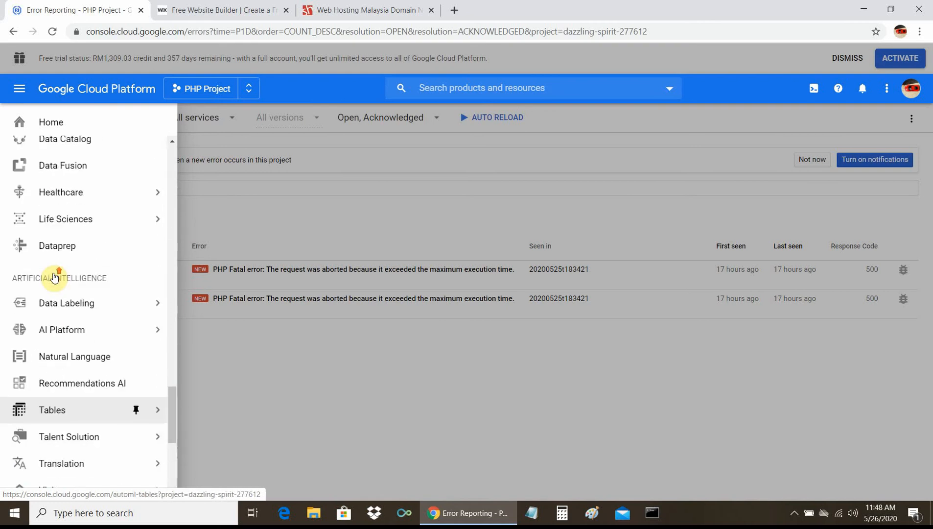
pyautogui.scroll(15, 55, 278)
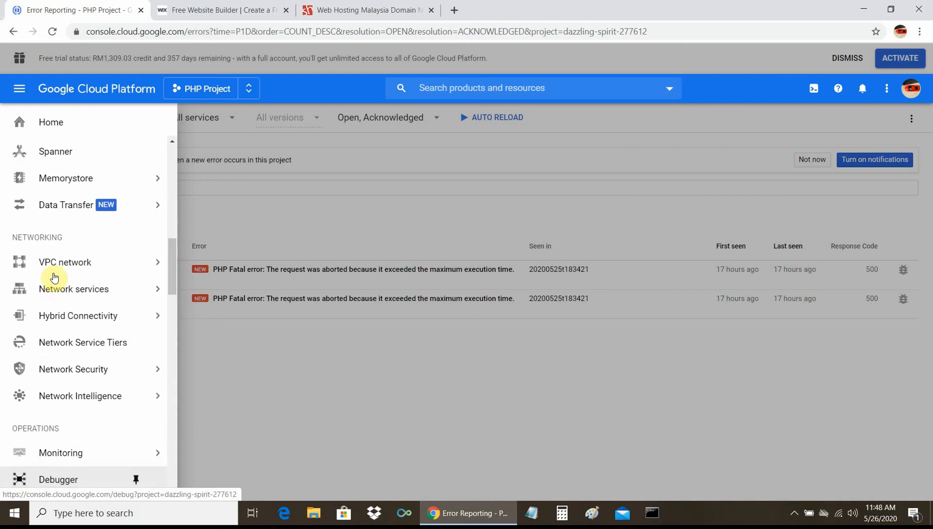
pyautogui.scroll(10, 54, 278)
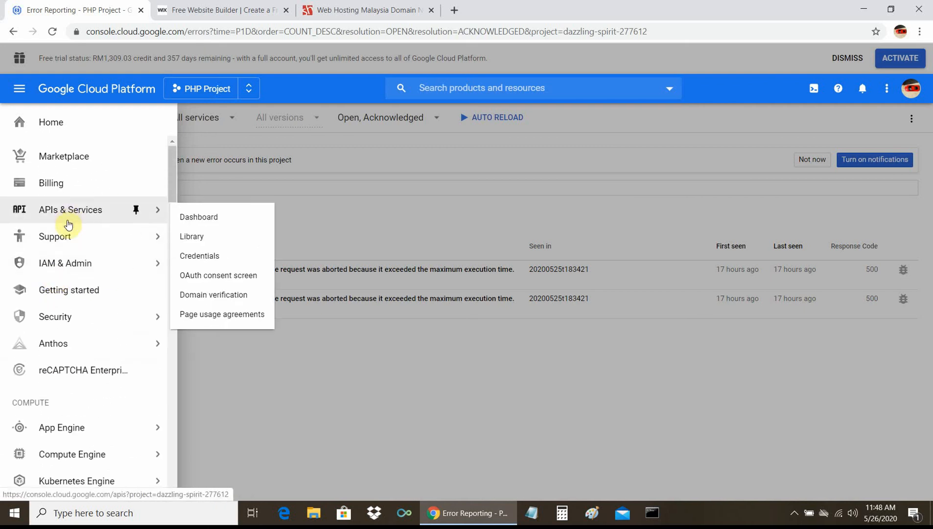
pyautogui.moveTo(68, 248)
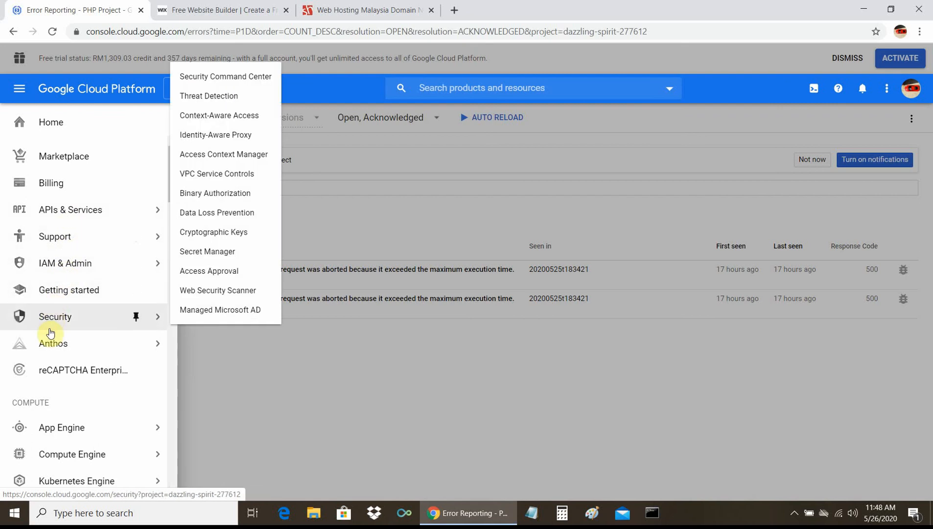
pyautogui.scroll(-1, 48, 369)
pyautogui.moveTo(58, 377)
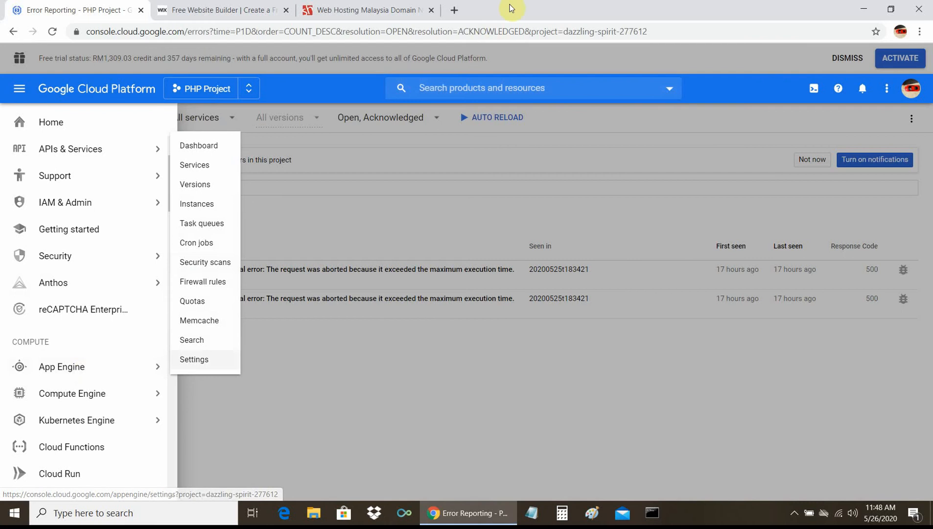
pyautogui.click(455, 12)
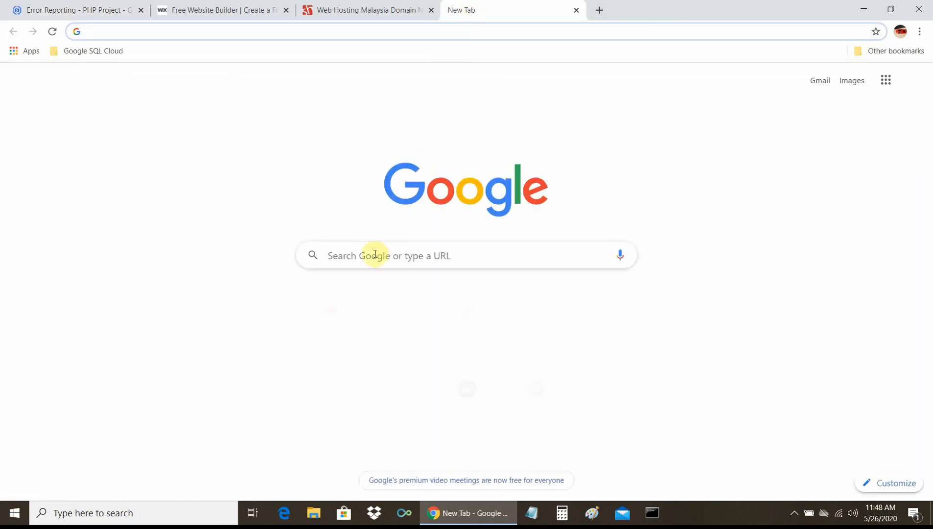
# Focus the Google search box in the new tab, check Error Reporting, then return to it
pyautogui.click(374, 254)
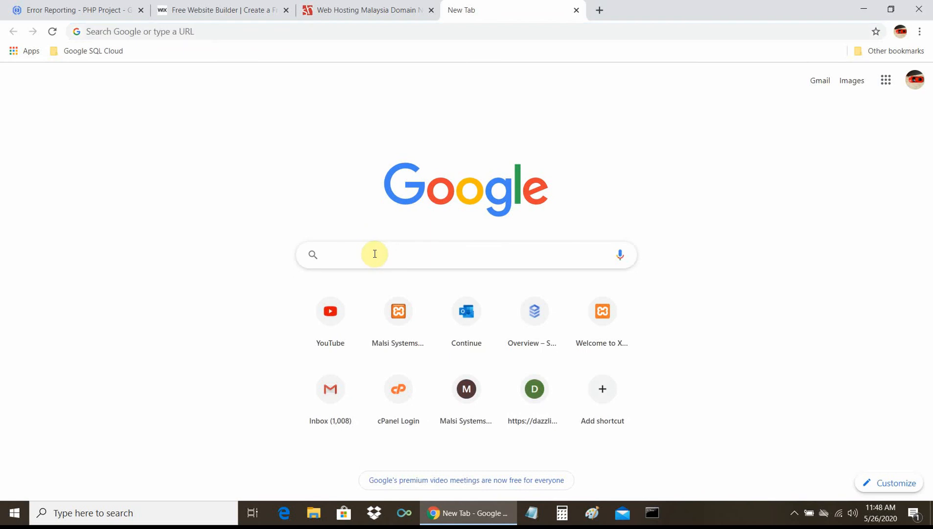
pyautogui.click(40, 9)
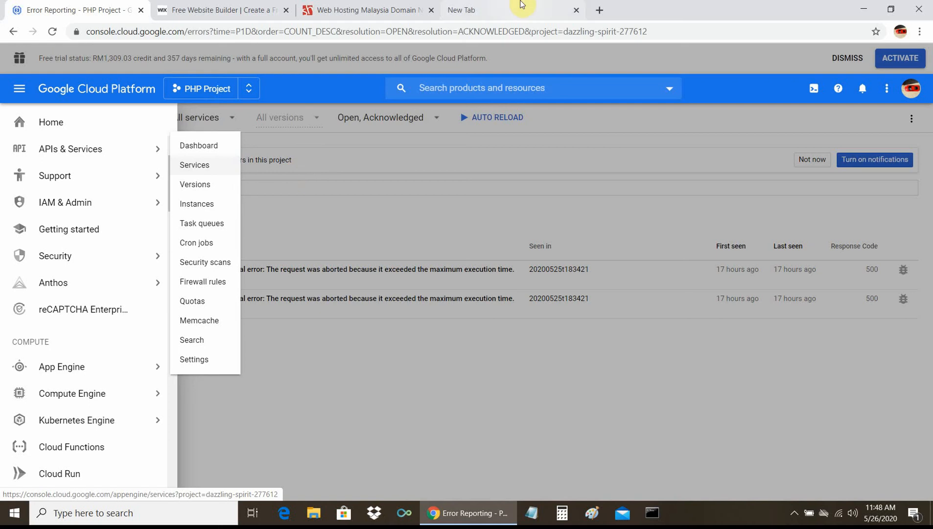
pyautogui.click(506, 10)
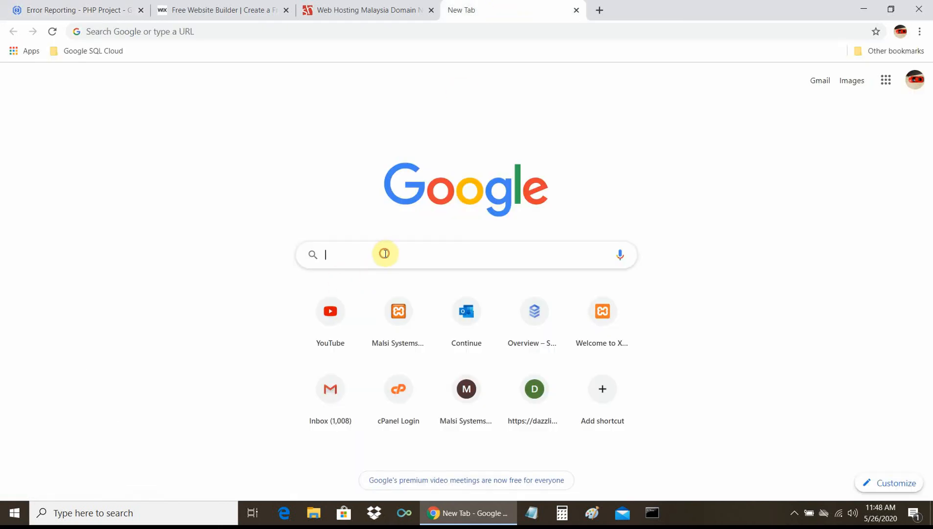
# Search Google for 'version control google cloud', then switch back to the Error Reporting tab
pyautogui.write('versi')
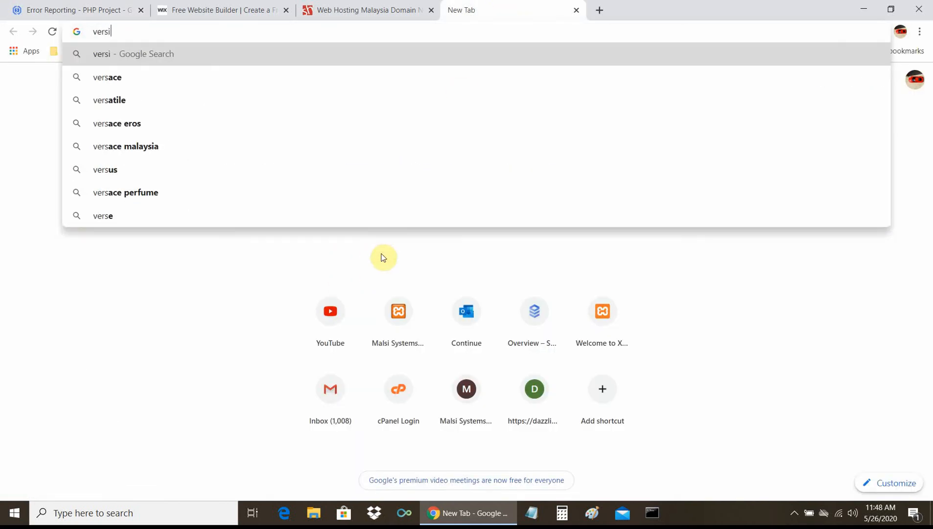
pyautogui.write('on control')
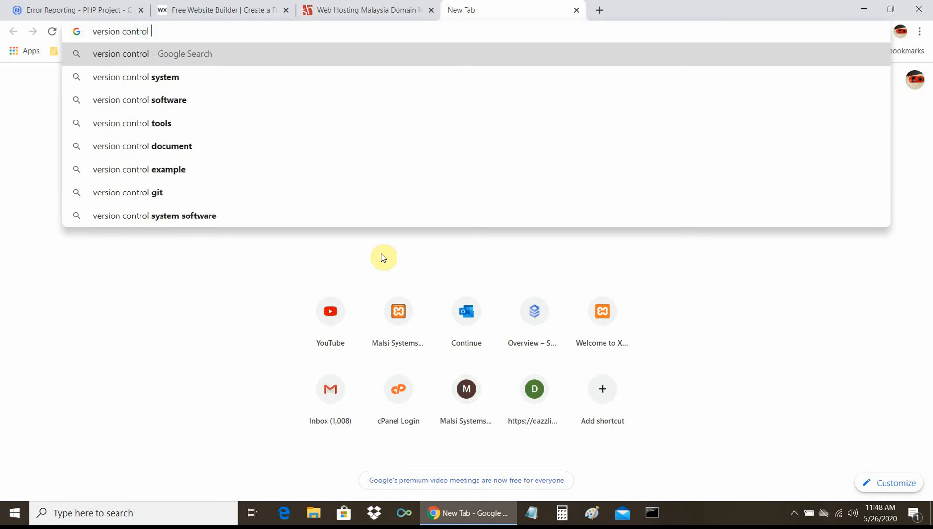
pyautogui.write('g')
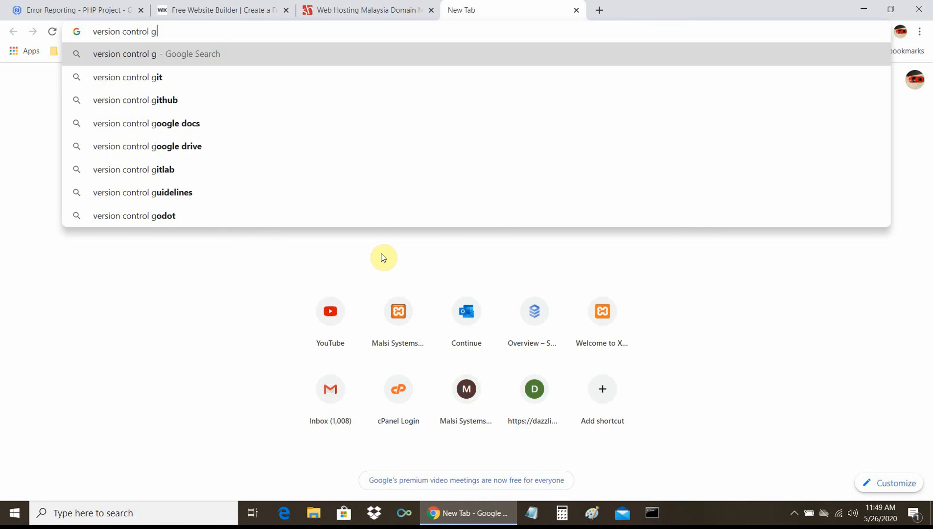
pyautogui.write('oogle ')
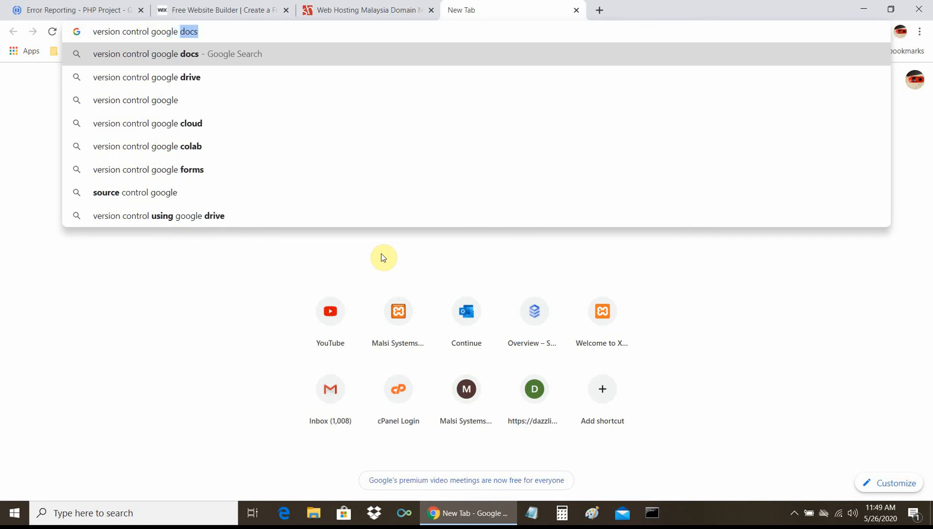
pyautogui.write('cloud')
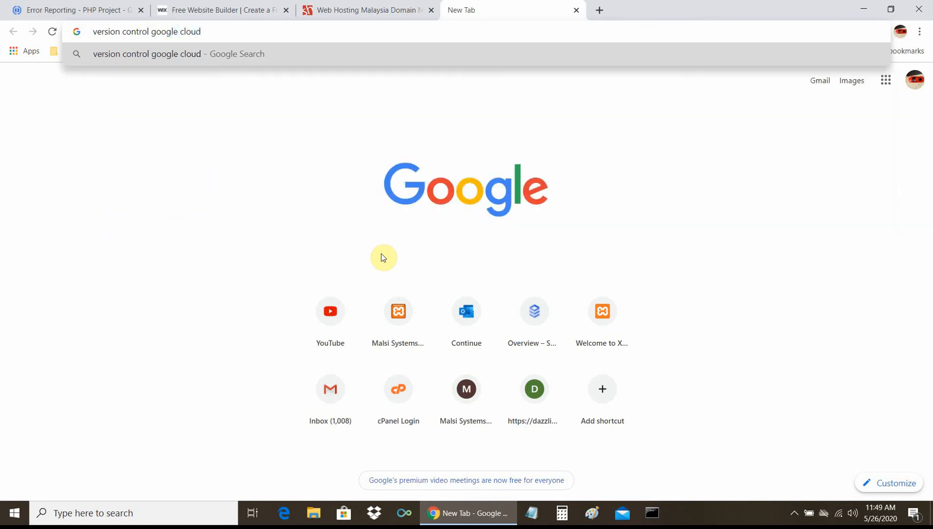
pyautogui.press('Return')
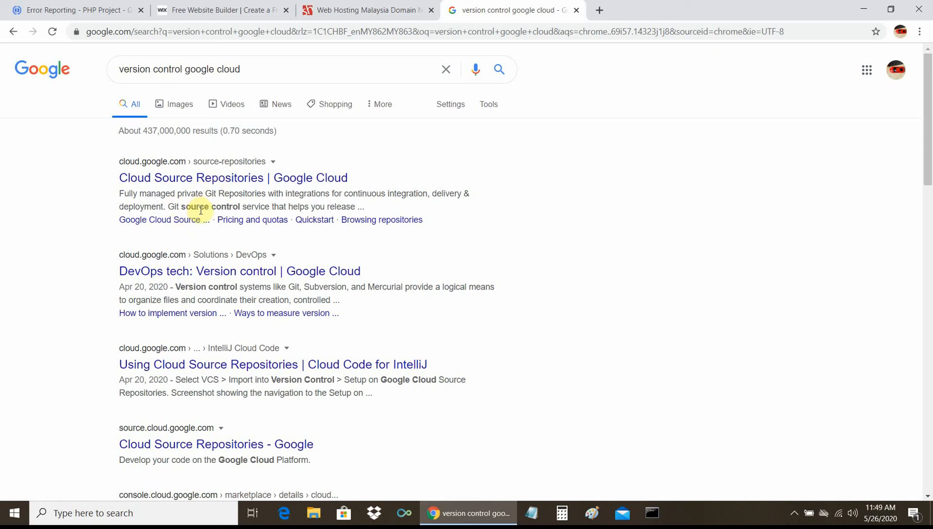
pyautogui.click(53, 10)
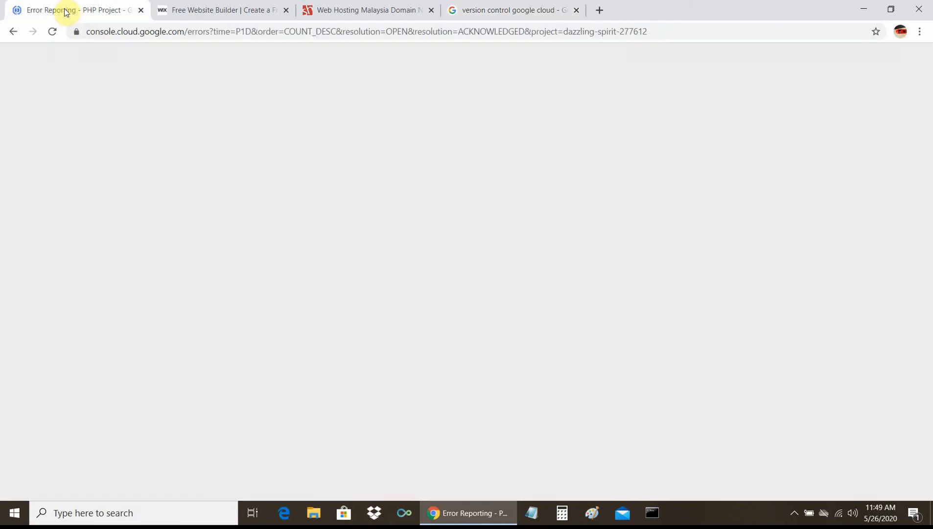
# Scroll through the console's navigation menu of products down to Getting started
pyautogui.moveTo(78, 179)
pyautogui.scroll(-5, 78, 179)
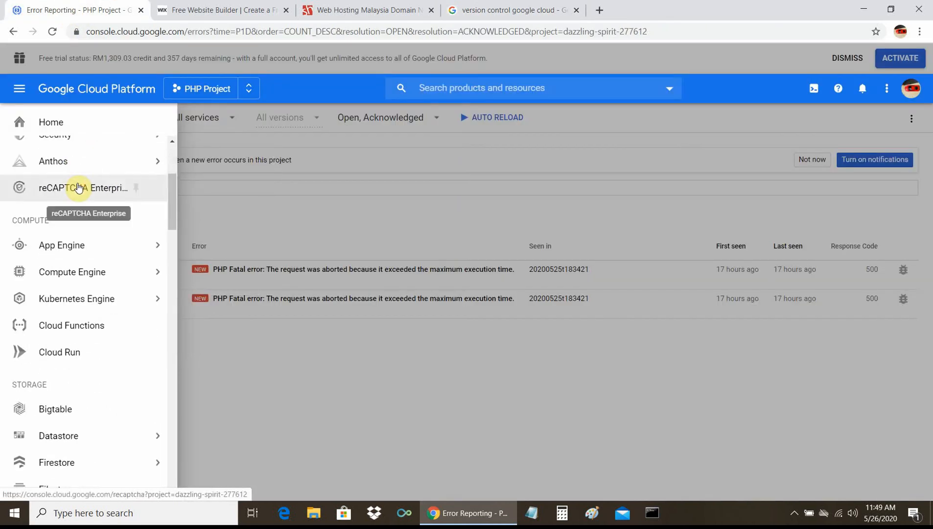
pyautogui.scroll(-3, 79, 188)
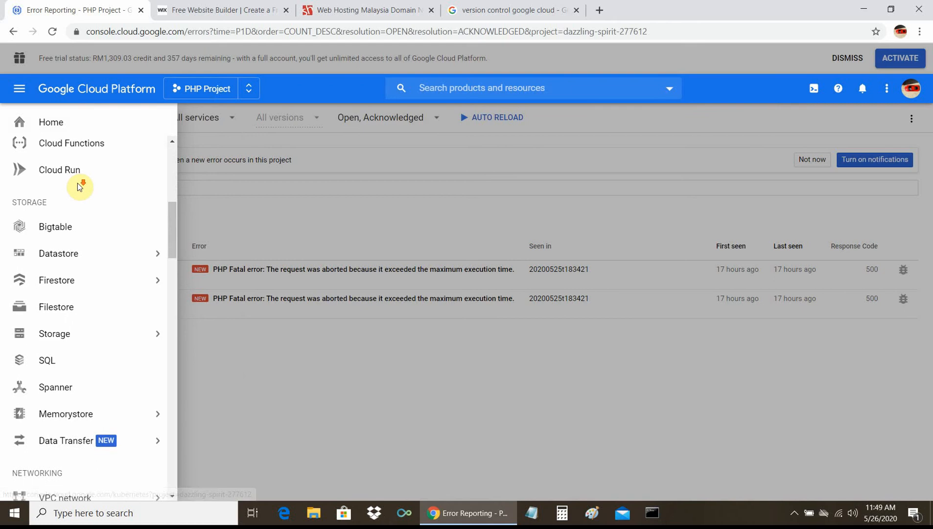
pyautogui.scroll(3, 79, 187)
pyautogui.scroll(7, 78, 187)
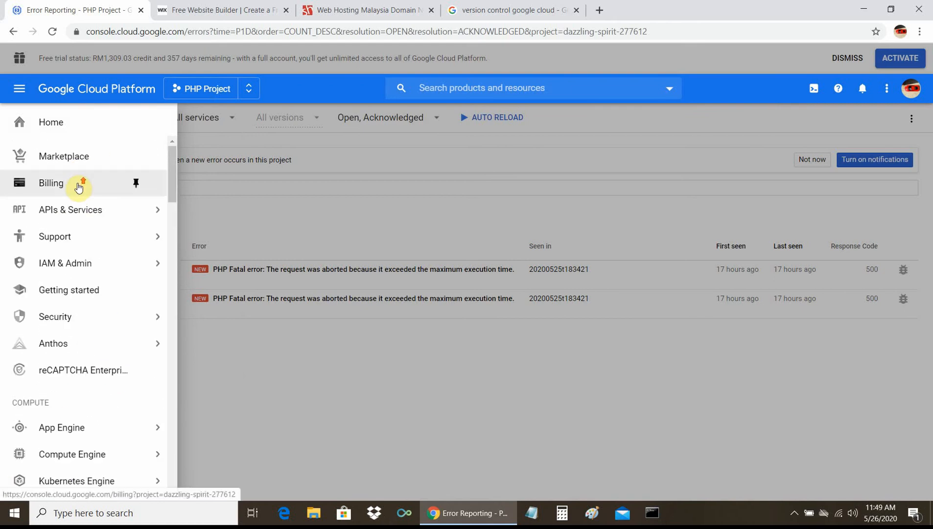
pyautogui.scroll(-3, 79, 188)
pyautogui.scroll(-4, 78, 187)
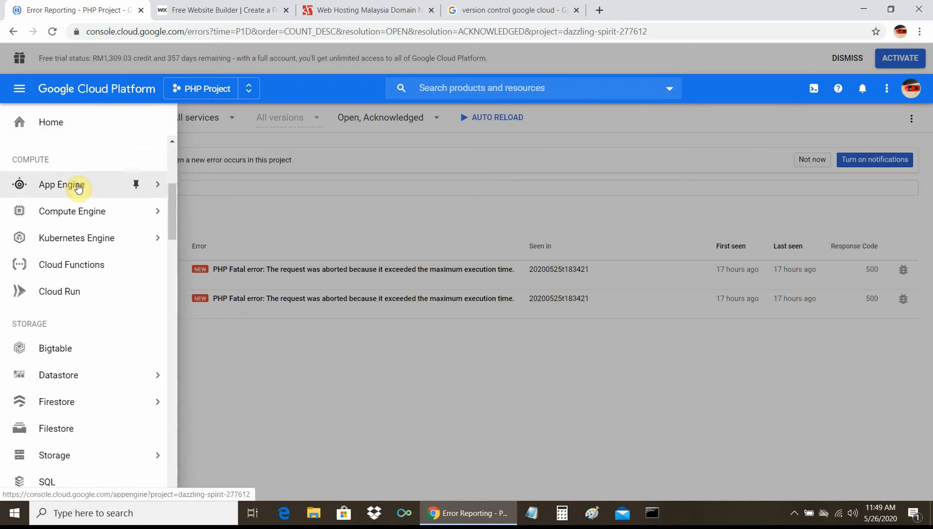
pyautogui.scroll(-4, 78, 187)
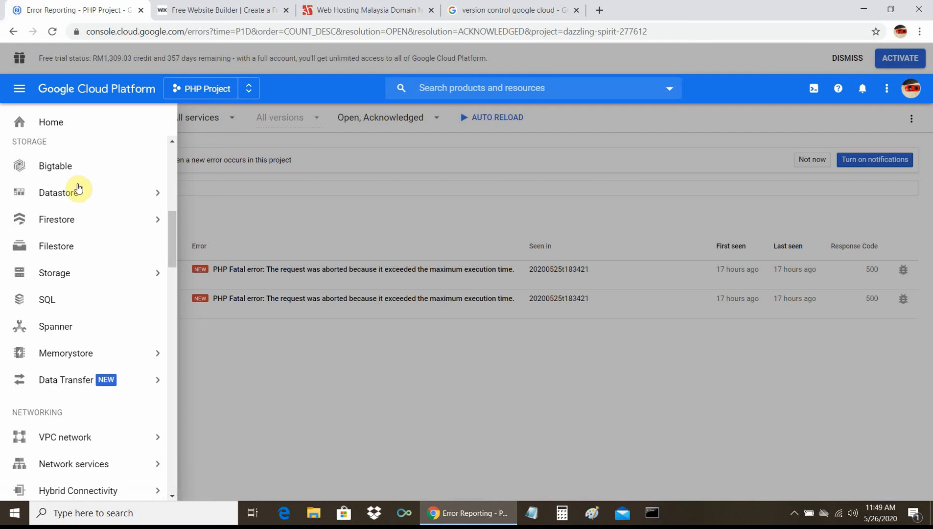
pyautogui.scroll(-5, 78, 188)
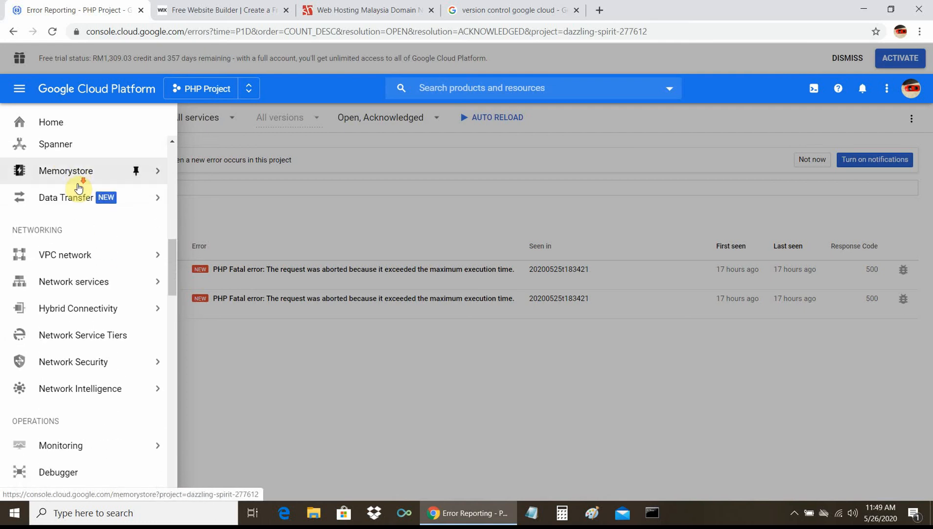
pyautogui.scroll(-4, 76, 190)
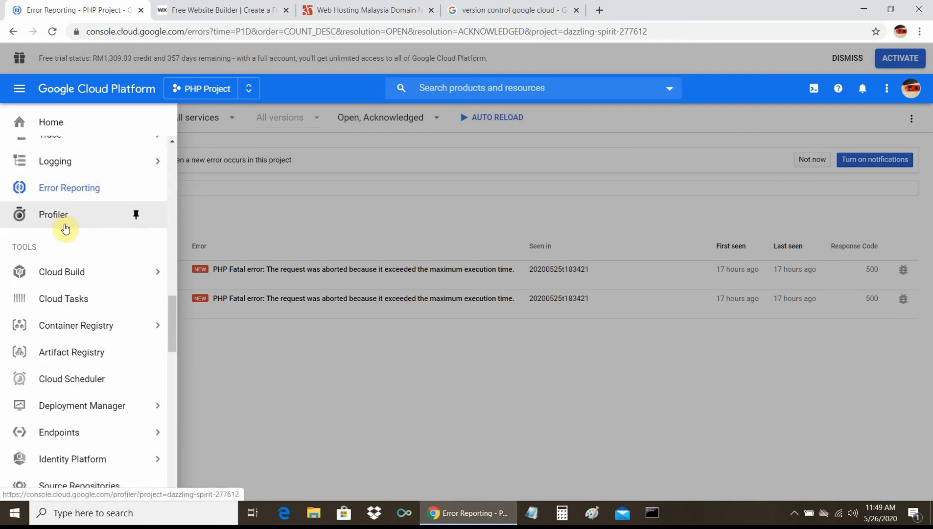
pyautogui.scroll(-3, 65, 228)
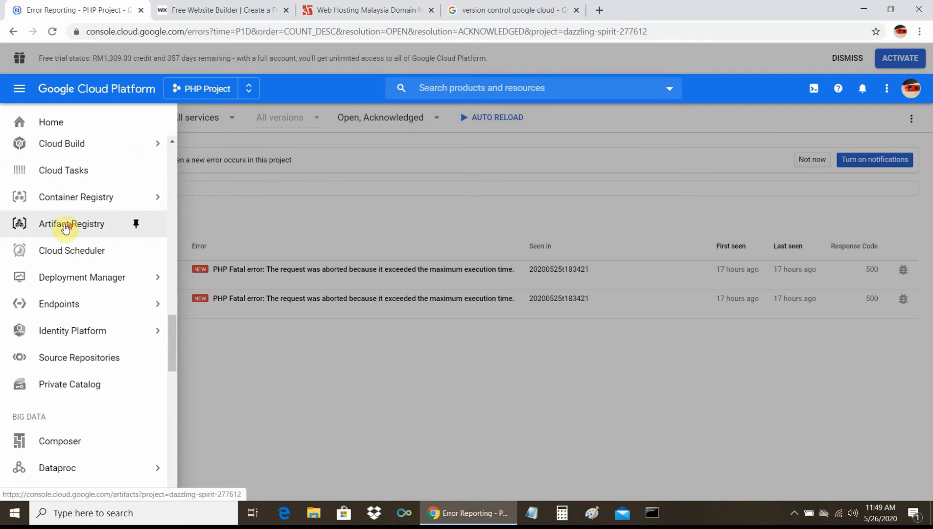
pyautogui.scroll(4, 65, 229)
pyautogui.scroll(10, 65, 228)
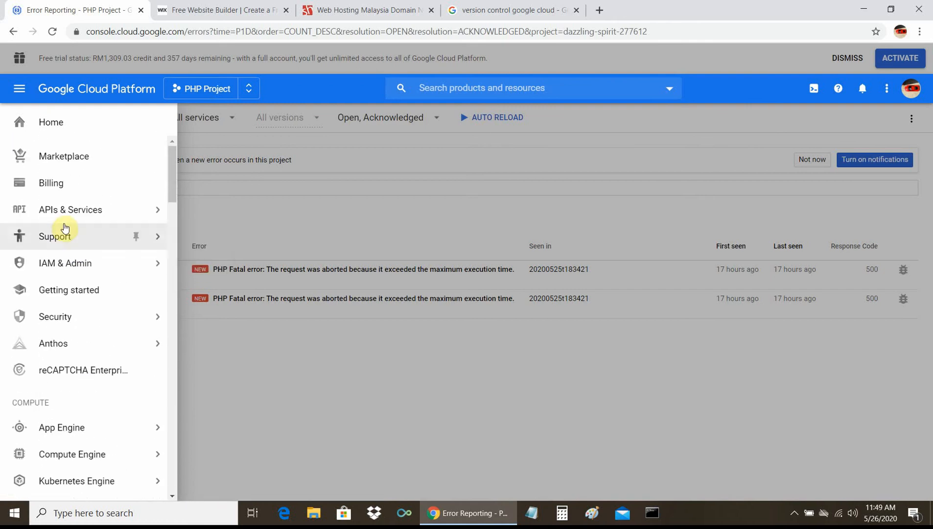
pyautogui.moveTo(66, 208)
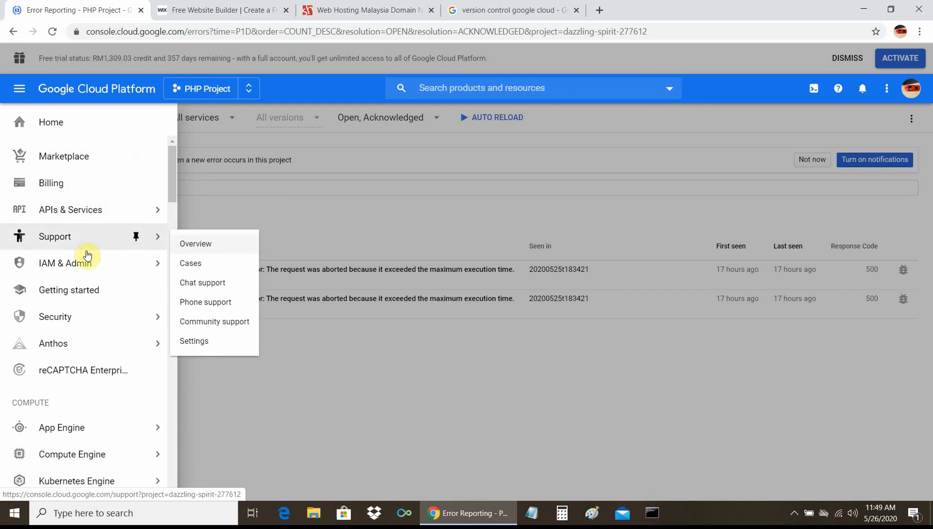
# Open the Getting started welcome page and browse its product sections
pyautogui.click(77, 291)
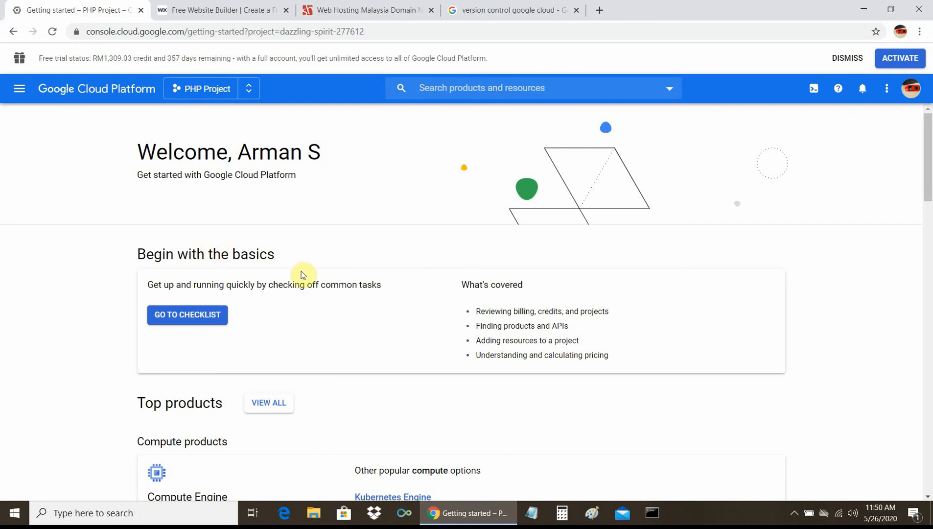
pyautogui.scroll(-5, 306, 303)
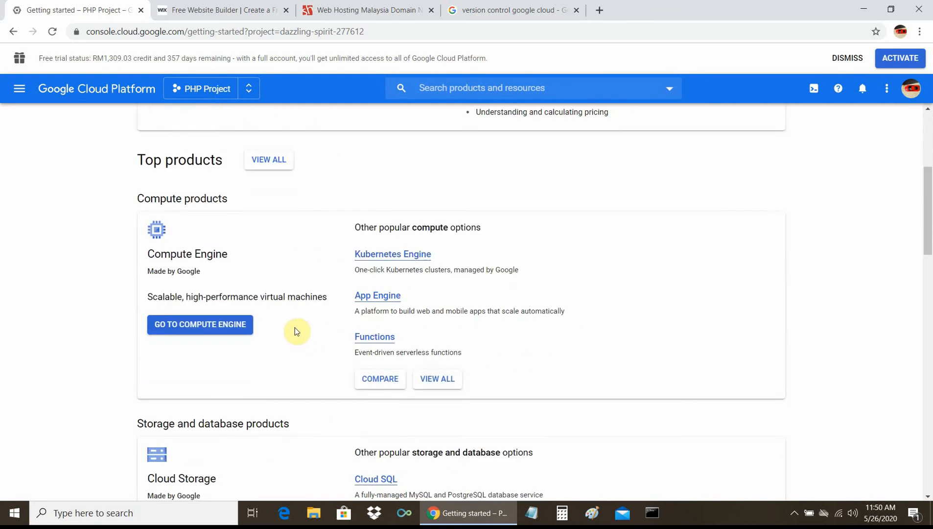
pyautogui.scroll(-2, 296, 330)
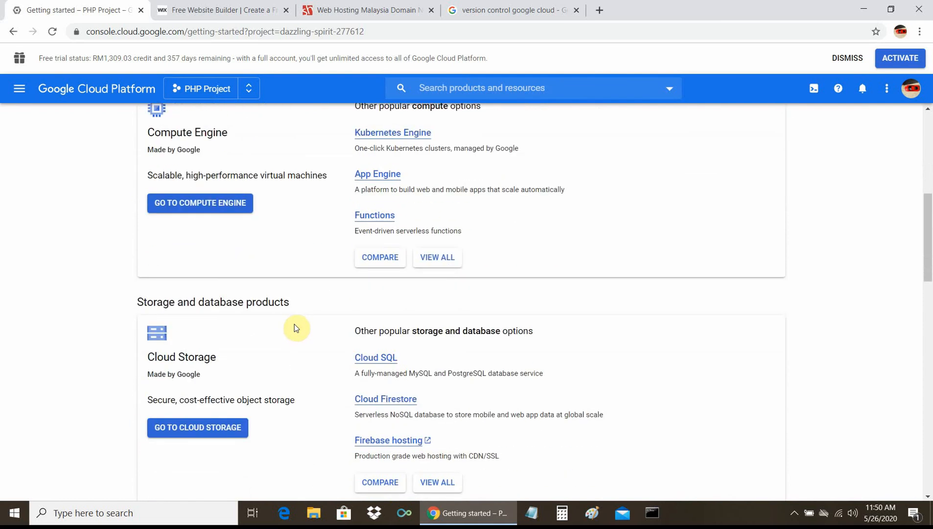
pyautogui.scroll(6, 295, 328)
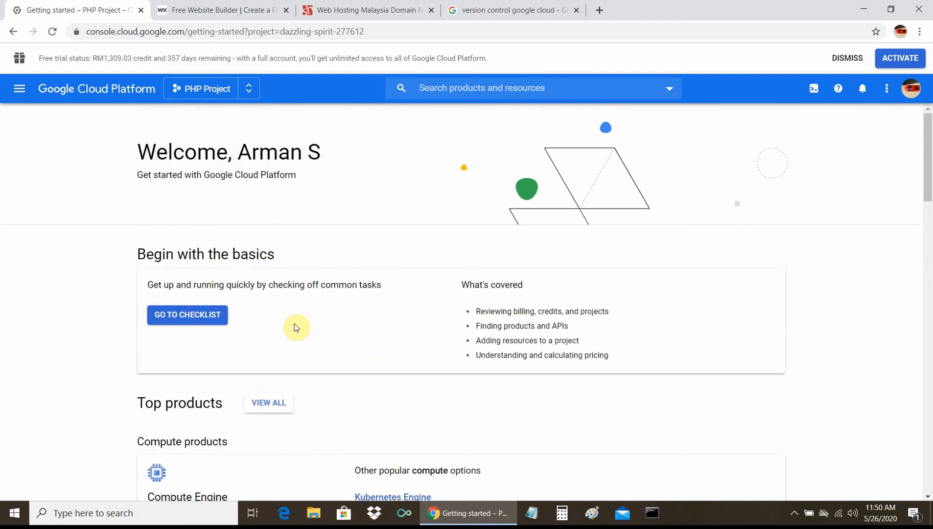
pyautogui.scroll(-4, 296, 327)
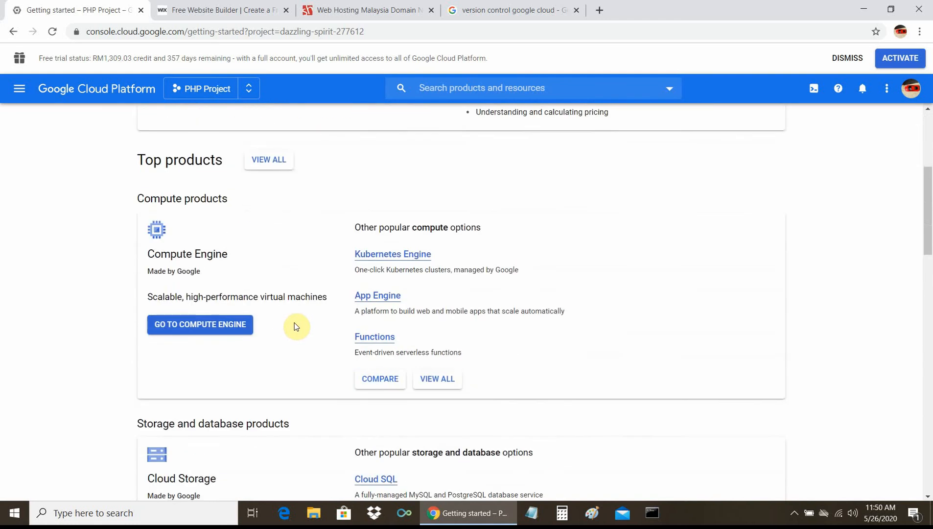
pyautogui.scroll(-2, 296, 326)
pyautogui.scroll(-5, 297, 326)
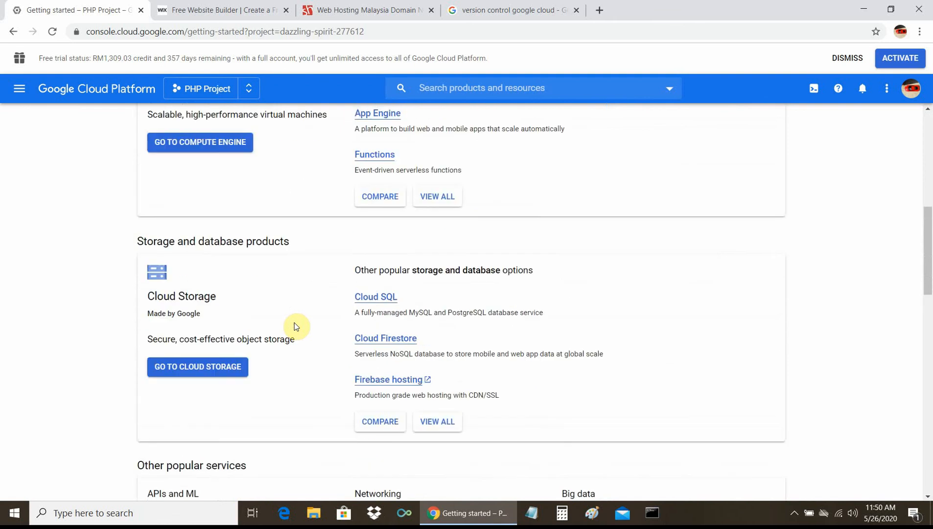
pyautogui.scroll(-8, 295, 325)
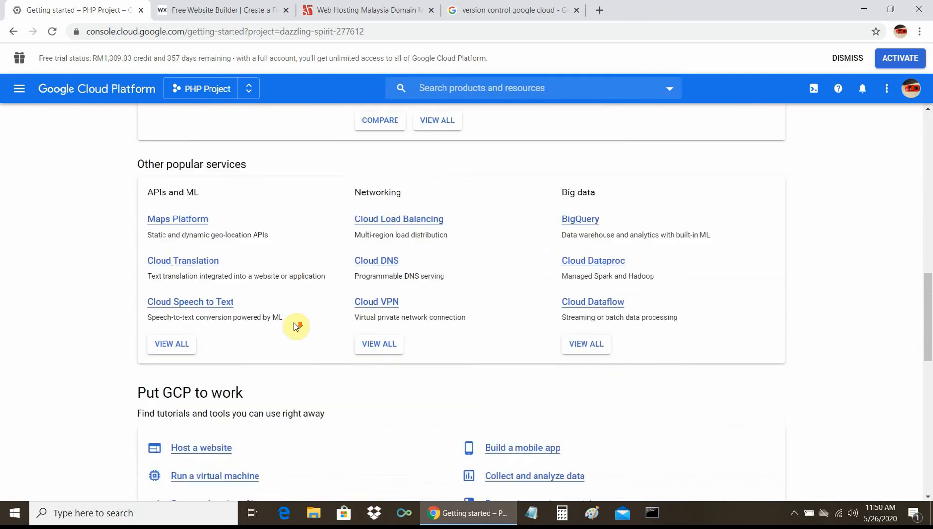
pyautogui.scroll(-6, 295, 327)
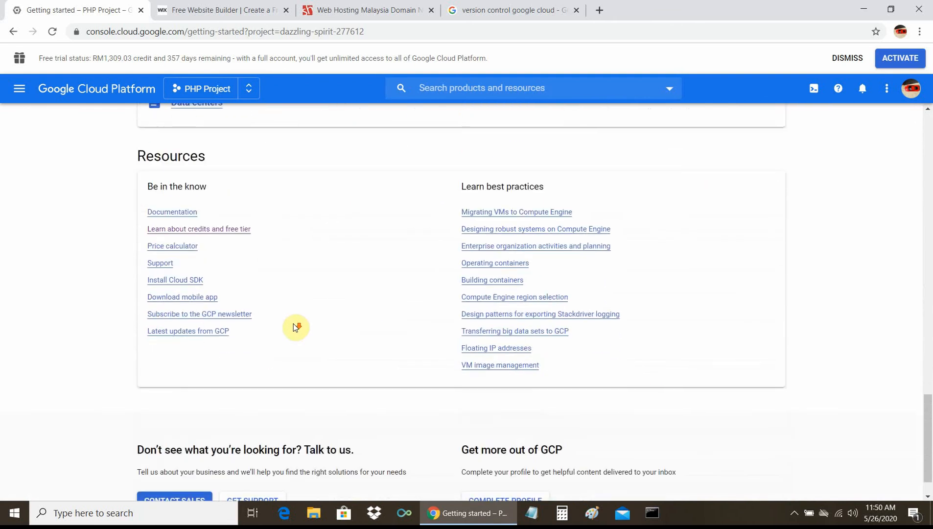
pyautogui.scroll(15, 294, 324)
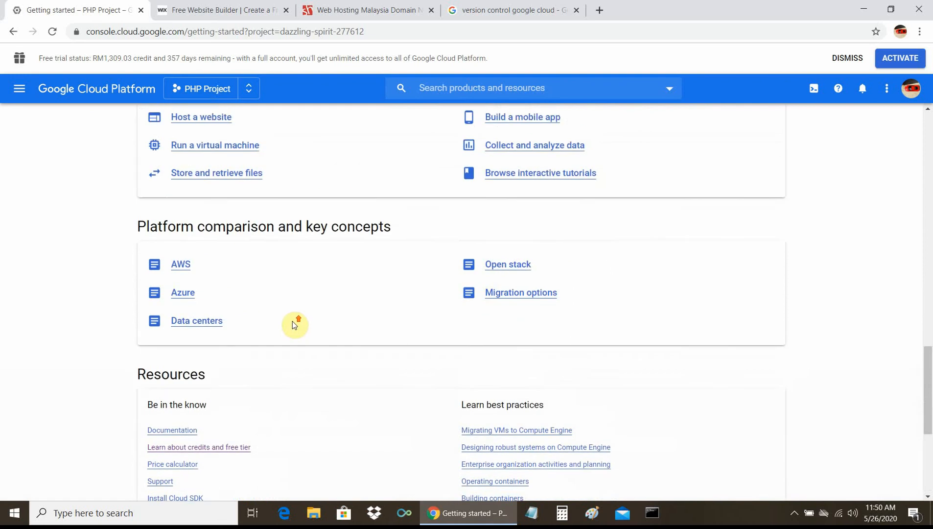
pyautogui.scroll(3, 294, 324)
pyautogui.scroll(-18, 293, 324)
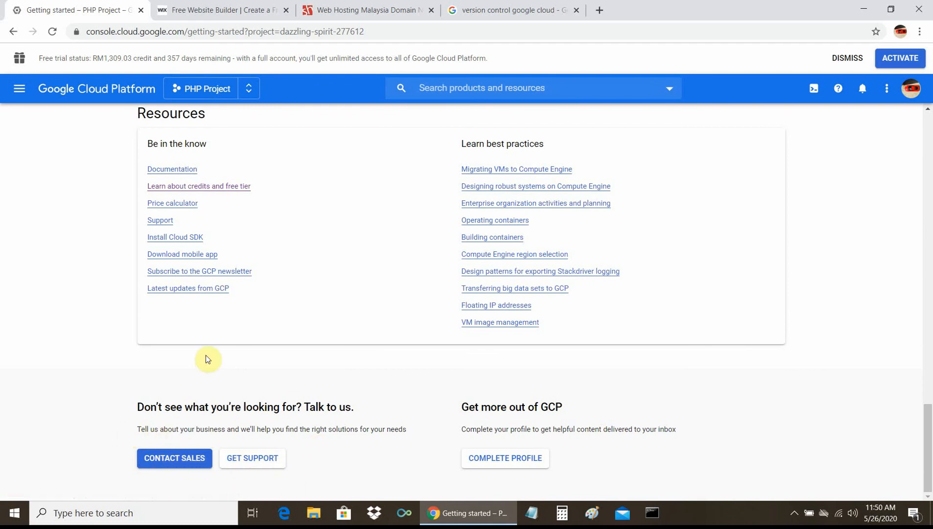
# Go to the Cloud Storage browser from the Storage and database products section
pyautogui.scroll(10, 205, 355)
pyautogui.scroll(7, 206, 357)
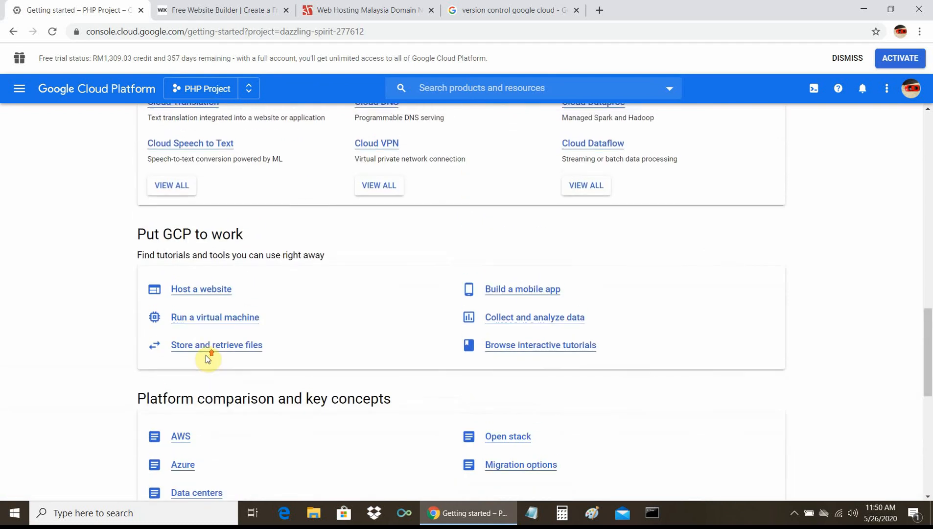
pyautogui.scroll(7, 208, 359)
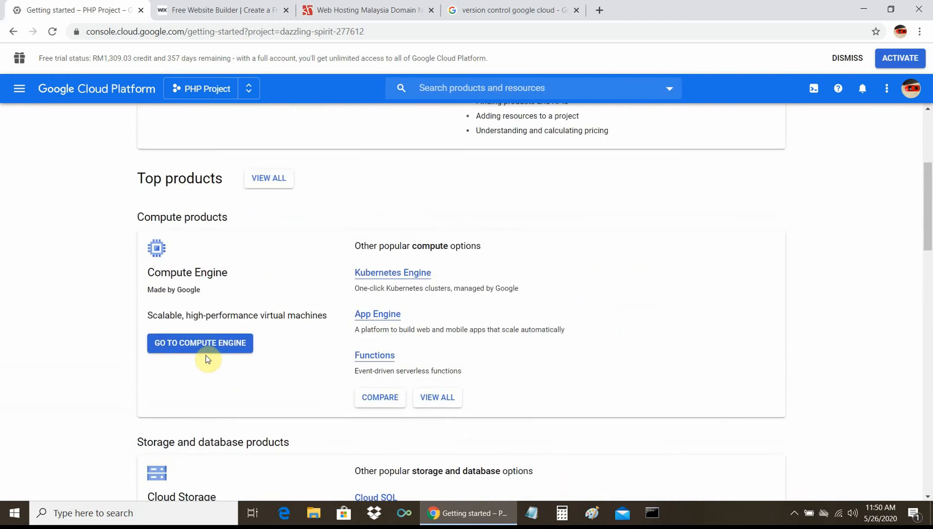
pyautogui.scroll(5, 206, 359)
pyautogui.scroll(-5, 205, 359)
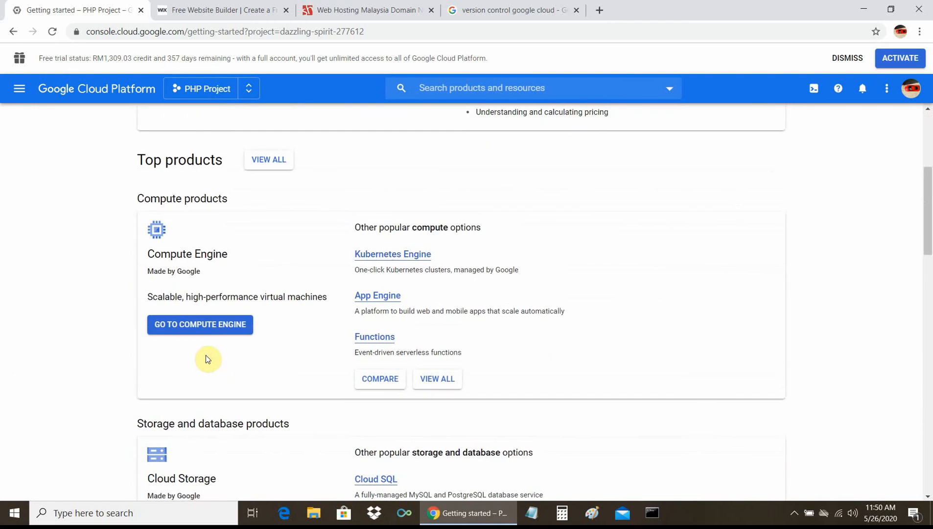
pyautogui.scroll(-2, 206, 359)
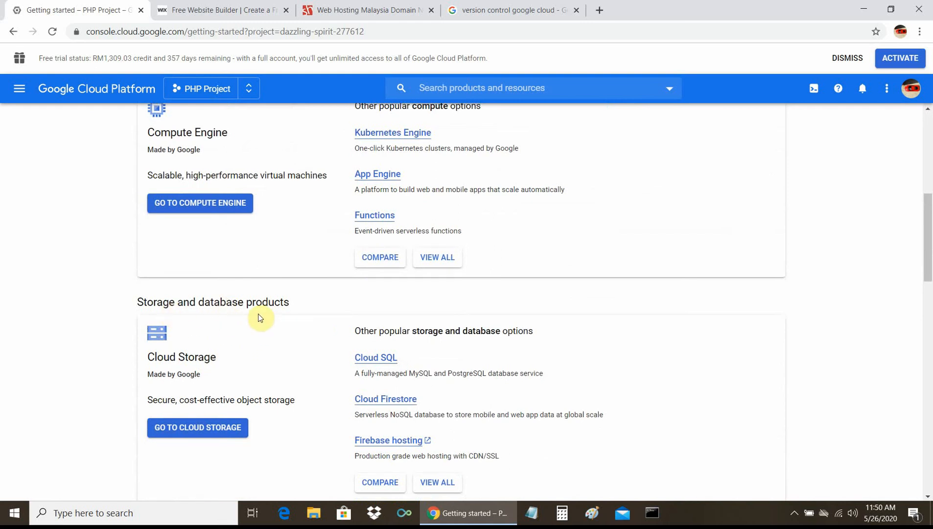
pyautogui.scroll(-1, 260, 318)
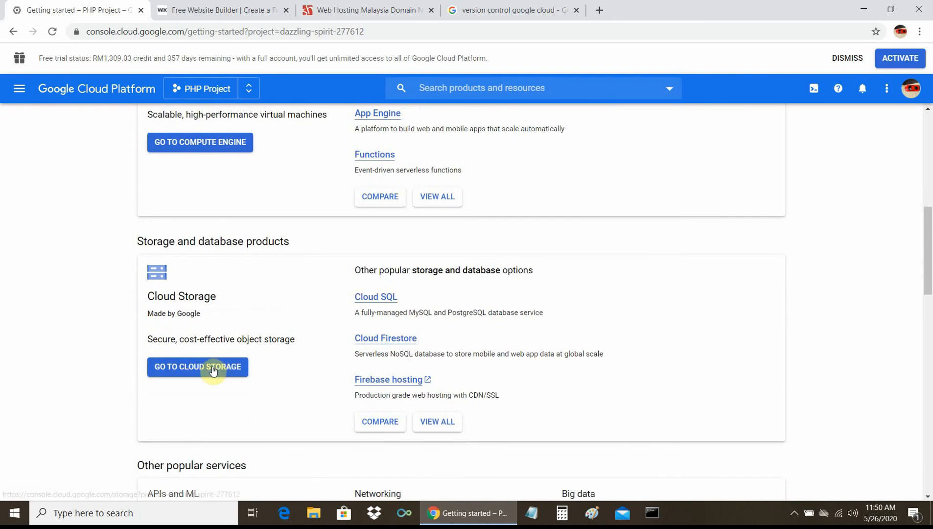
pyautogui.scroll(8, 249, 343)
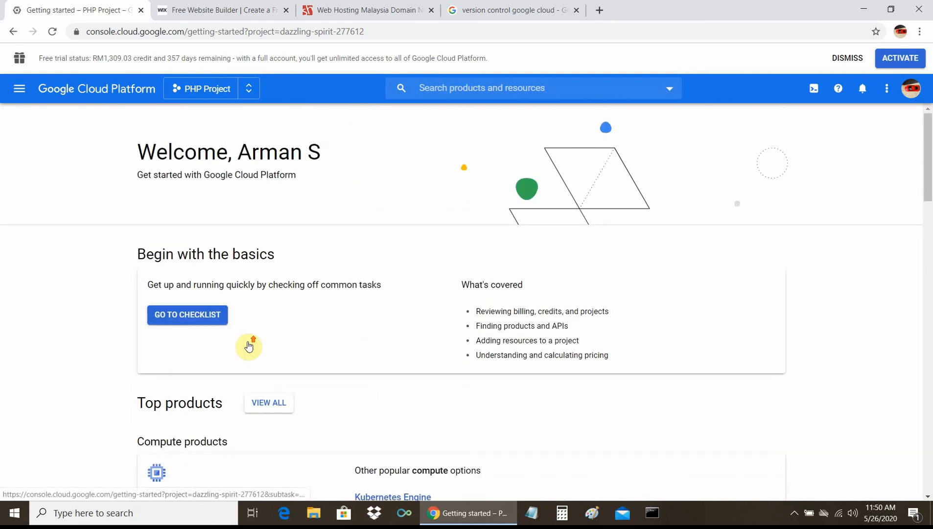
pyautogui.scroll(-1, 249, 346)
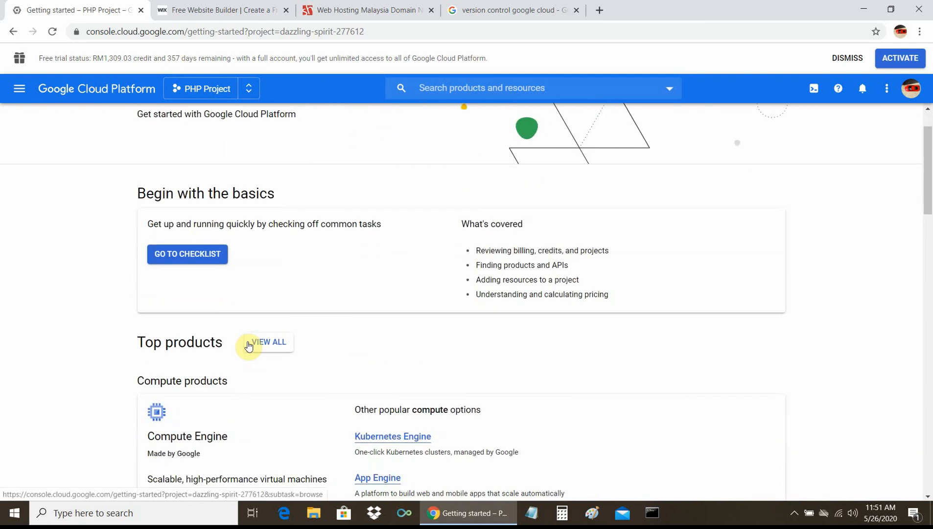
pyautogui.scroll(-6, 249, 346)
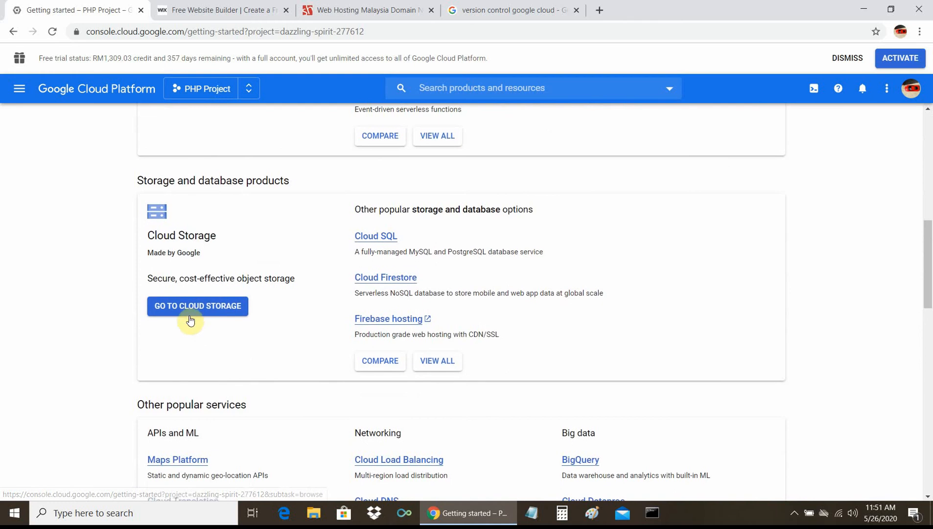
pyautogui.click(192, 315)
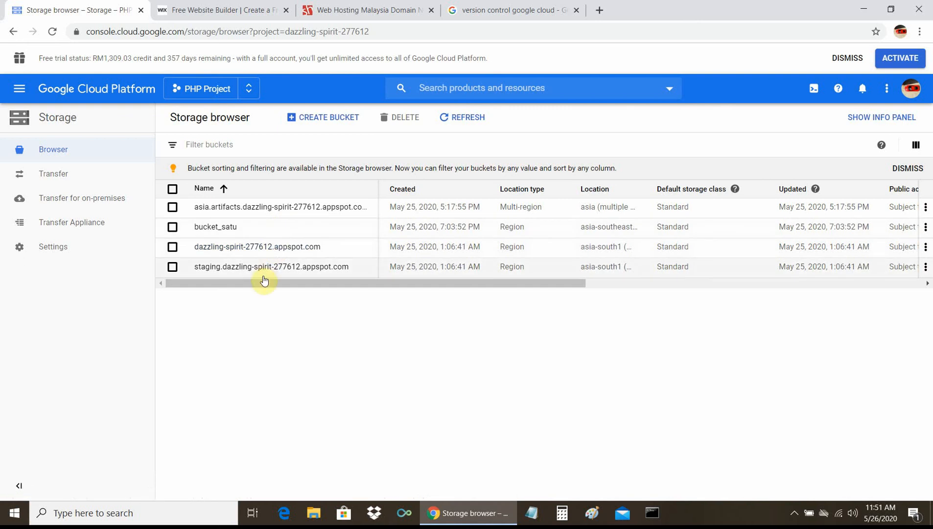
# Open bucket_satu to see its single object, viewRekodDariTableDB.php
pyautogui.click(225, 228)
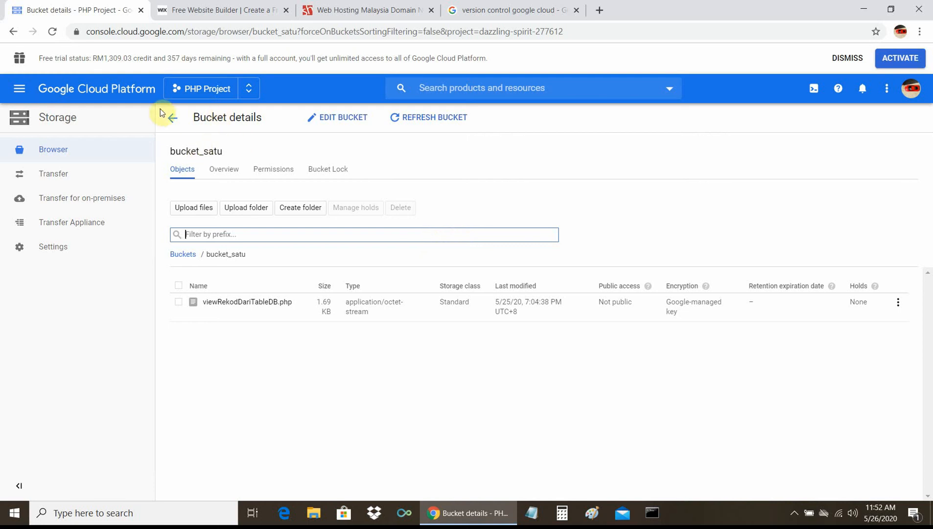
# Go back from Bucket details to the four-bucket Storage browser list
pyautogui.click(173, 121)
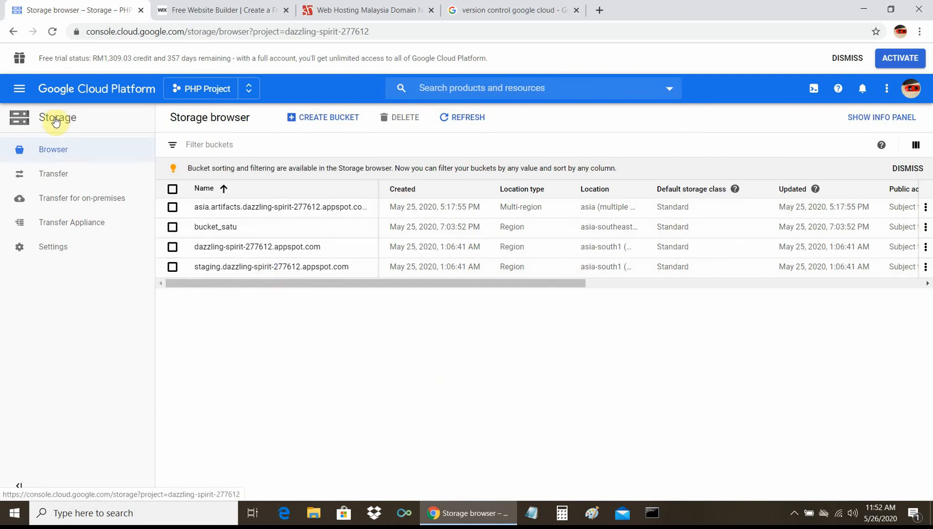
pyautogui.click(18, 97)
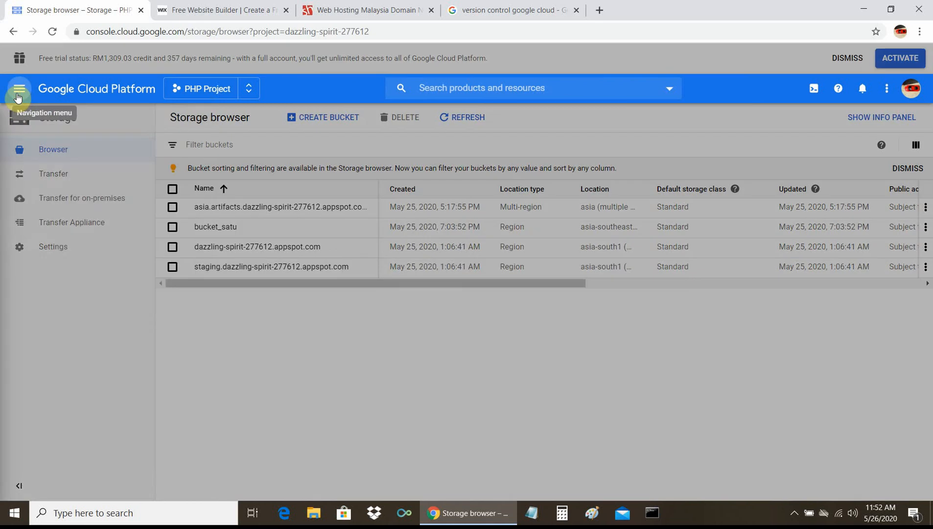
# Go to SQL under the navigation menu's Storage section to list the MySQL 5.7 instance
pyautogui.scroll(-3, 64, 316)
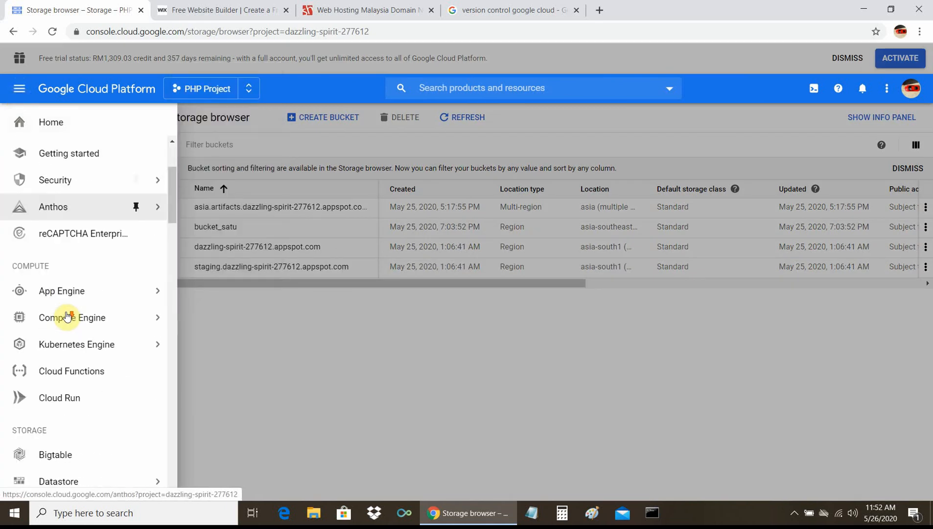
pyautogui.scroll(-5, 68, 316)
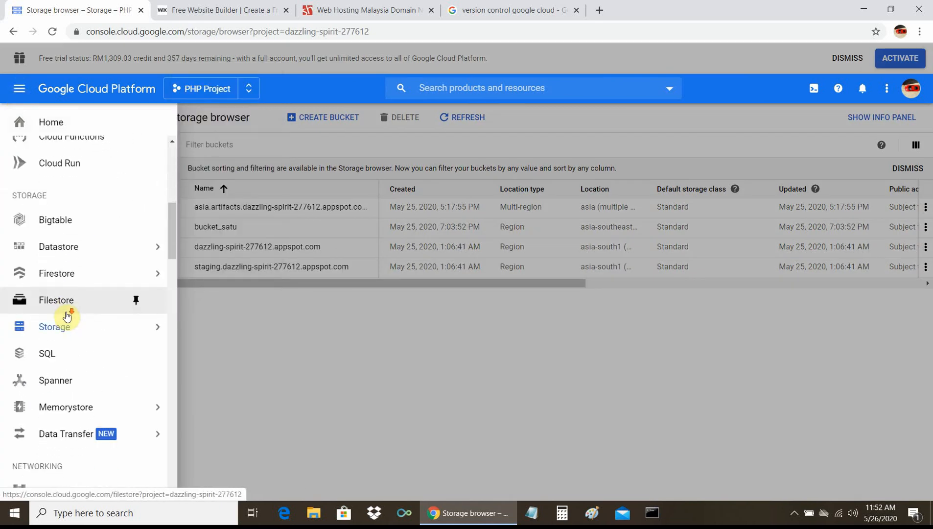
pyautogui.scroll(-2, 59, 308)
pyautogui.click(47, 299)
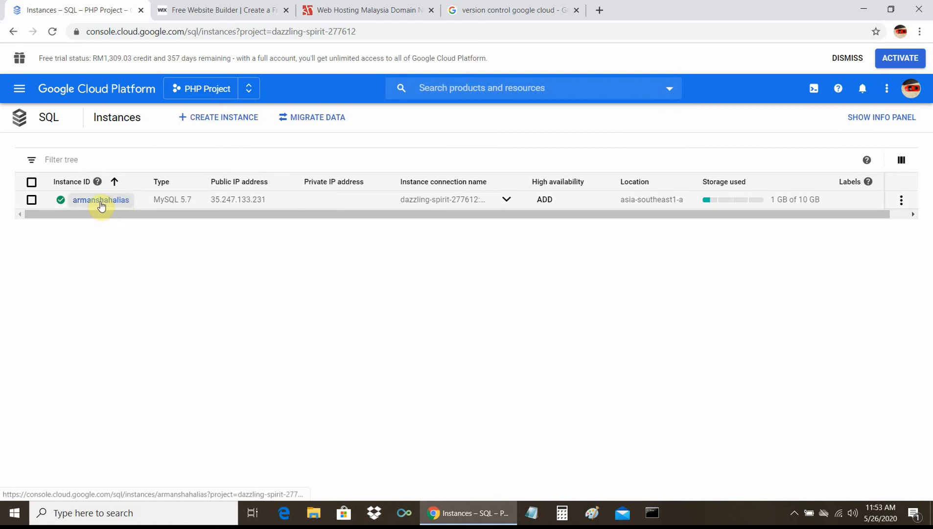
# Open the MySQL 5.7 instance's Overview and review its Connect to this instance card
pyautogui.click(101, 200)
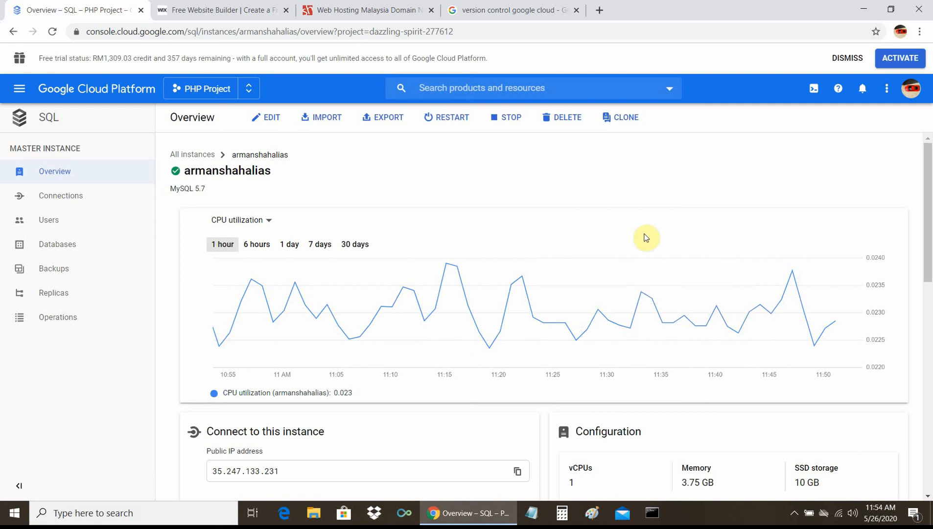
pyautogui.scroll(-2, 647, 238)
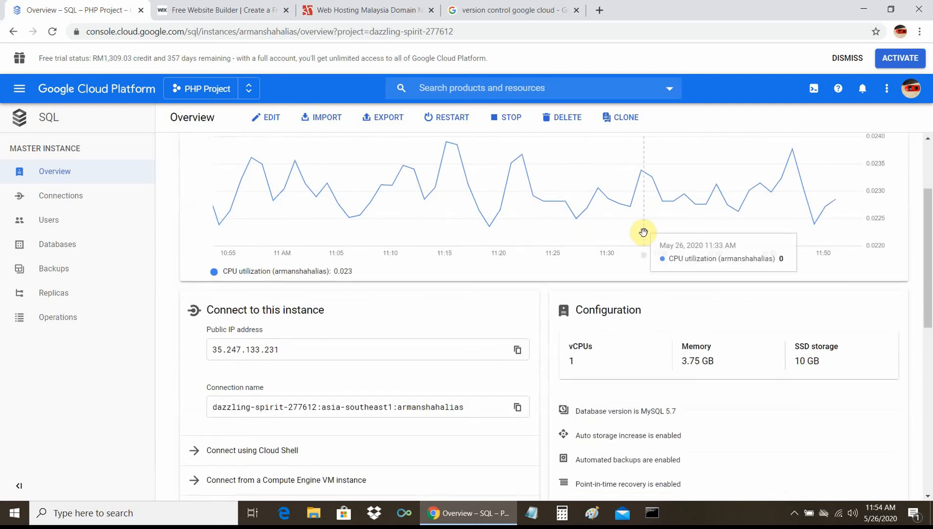
pyautogui.scroll(-2, 426, 286)
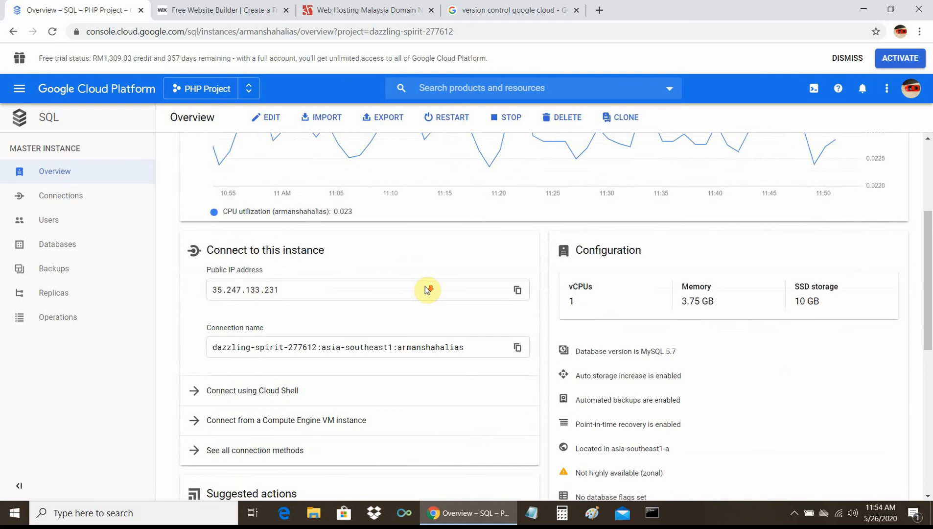
pyautogui.scroll(-1, 425, 286)
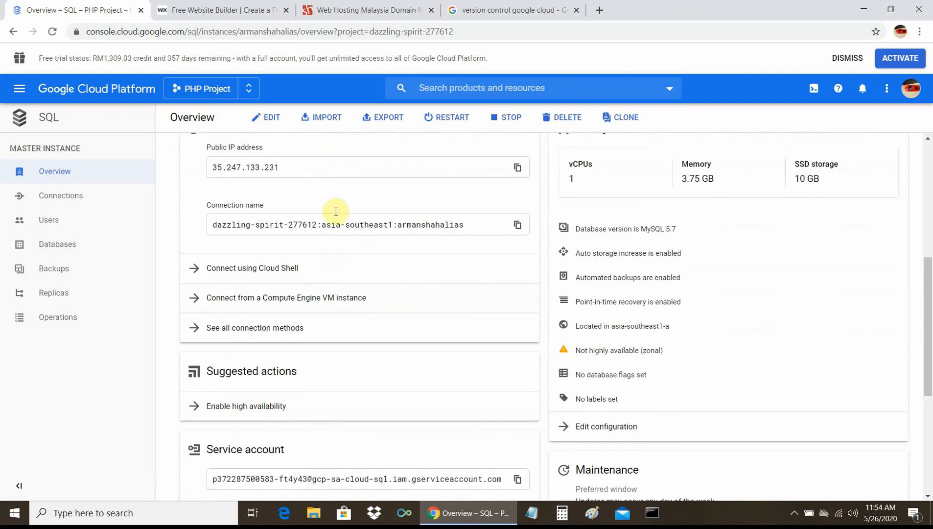
pyautogui.scroll(1, 304, 167)
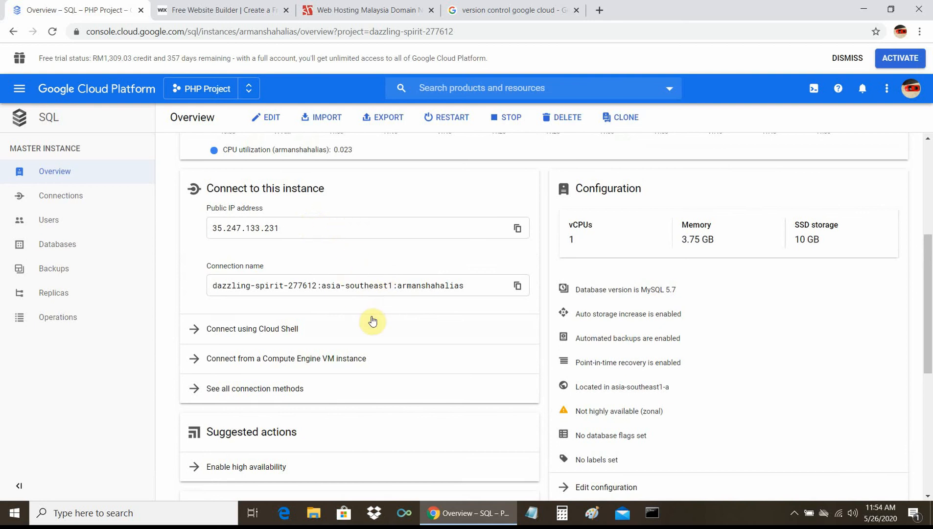
pyautogui.scroll(-2, 400, 267)
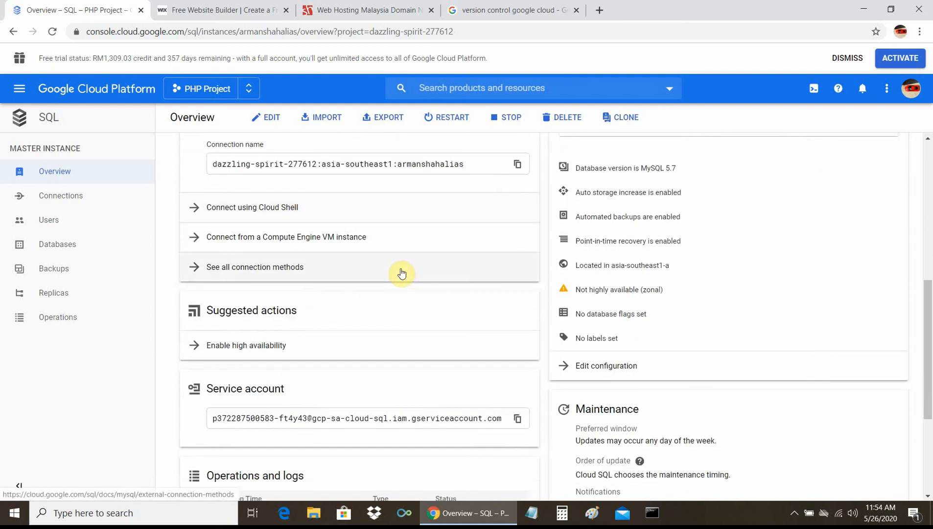
pyautogui.scroll(1, 401, 273)
pyautogui.scroll(-3, 402, 273)
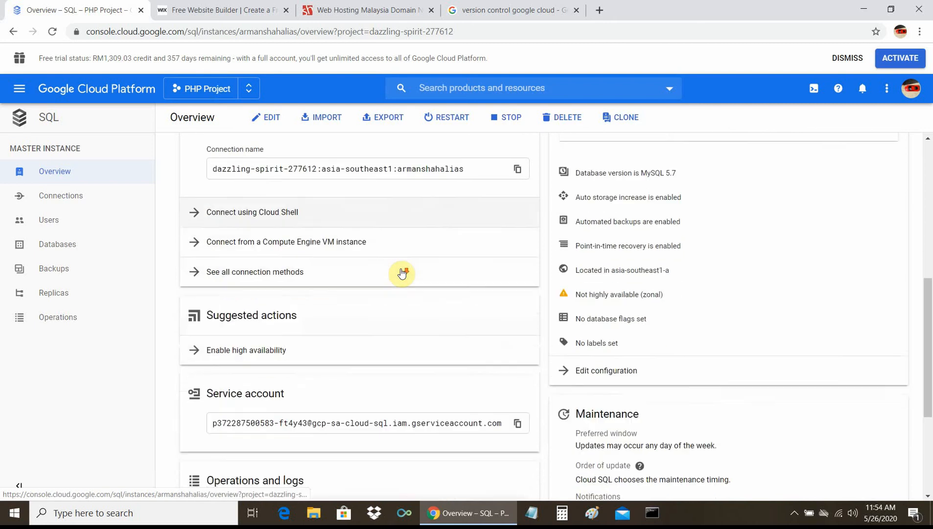
pyautogui.scroll(-1, 402, 274)
pyautogui.scroll(3, 401, 273)
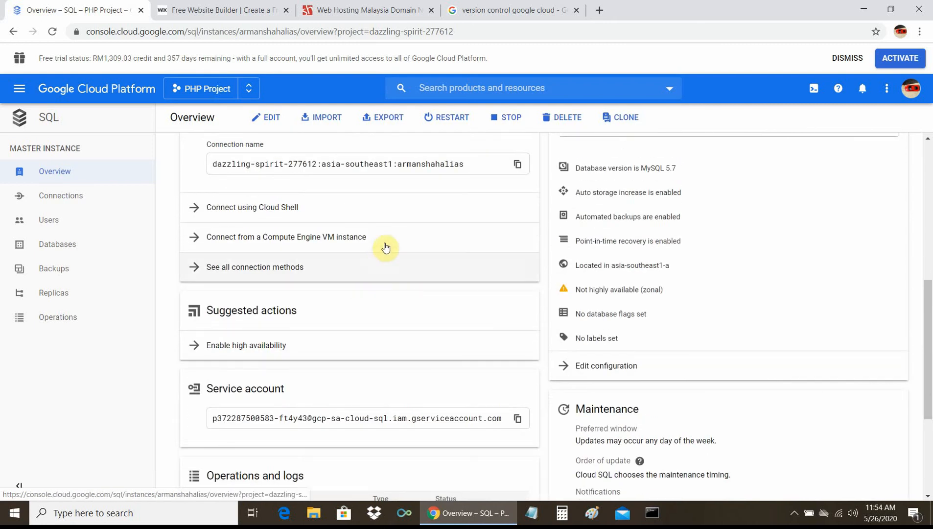
# Connect to the instance from Cloud Shell with gcloud sql connect --user=root --quiet and the root password
pyautogui.click(273, 208)
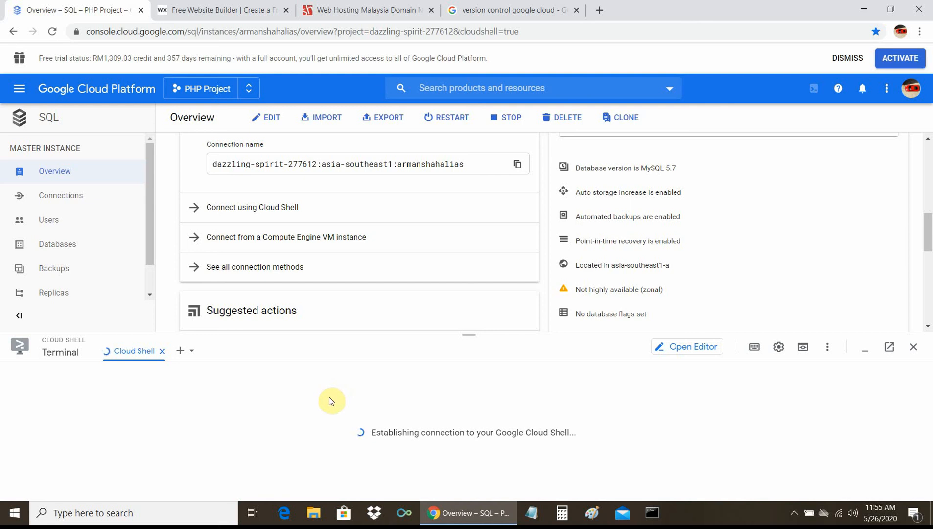
pyautogui.write('gcloud sql connect armanshahalias --user=root --quiet')
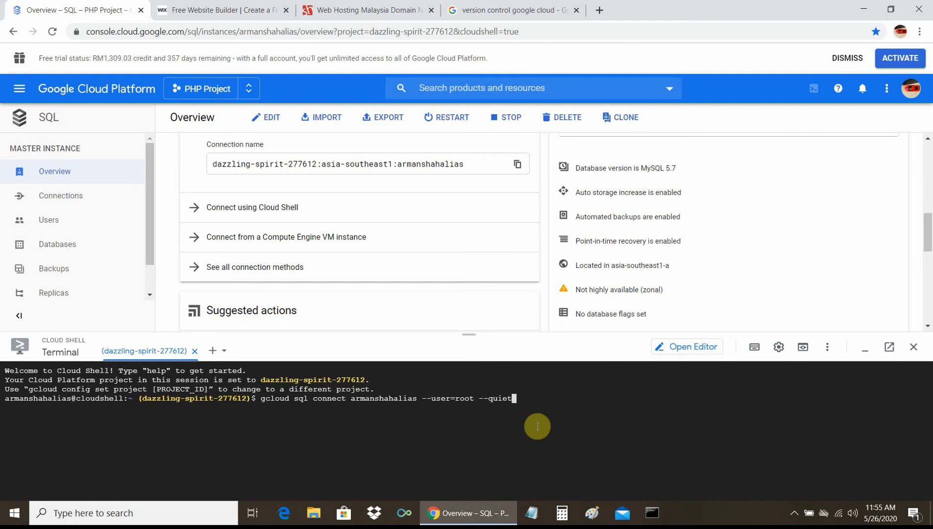
pyautogui.press('Return')
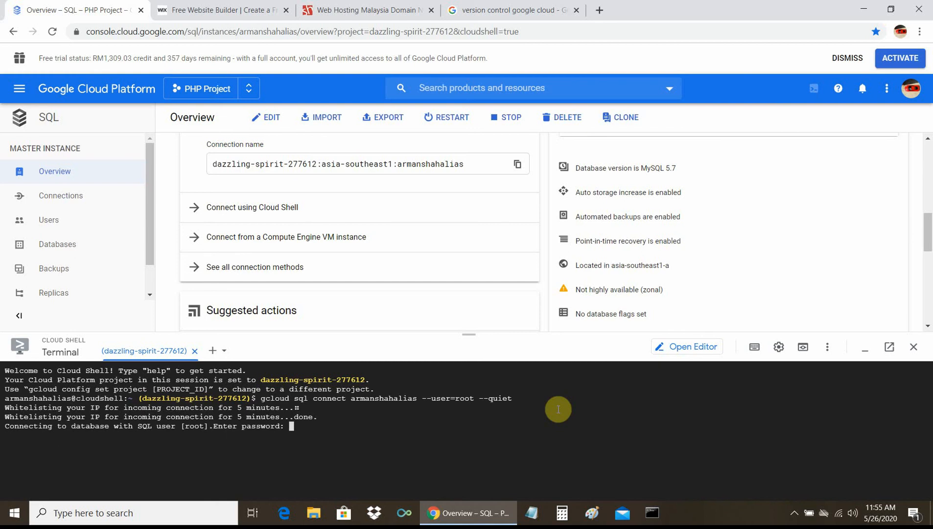
pyautogui.press('Return')
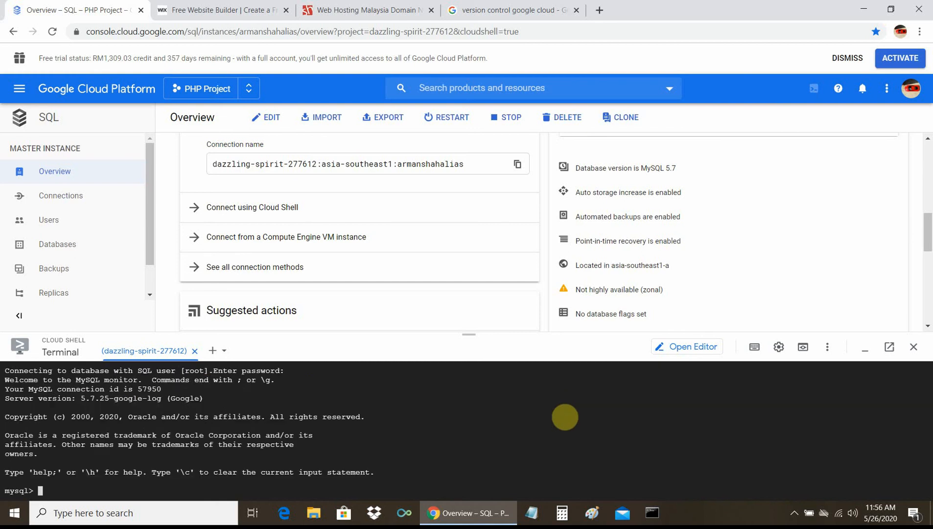
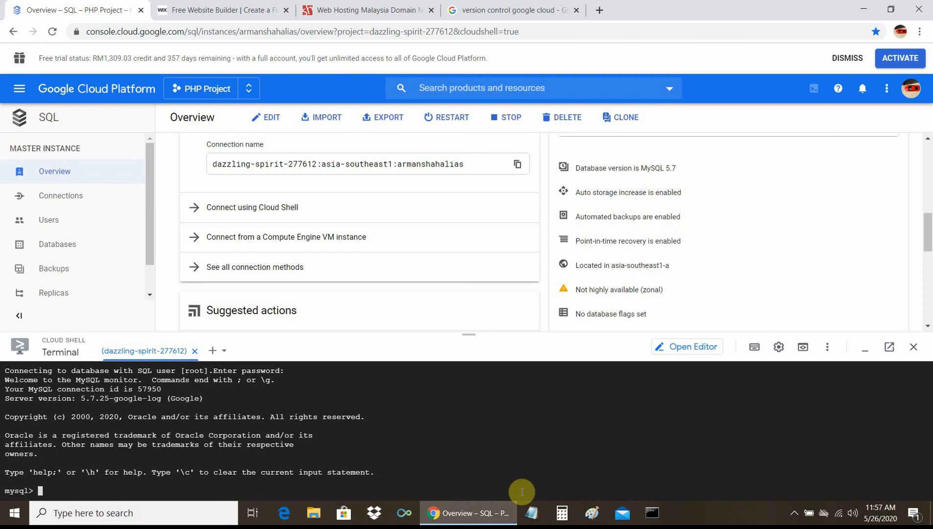
# Switch to the AccountSales database and list its tables: ButiranInvois, Customer and Invois
pyautogui.write('use AccountSales;')
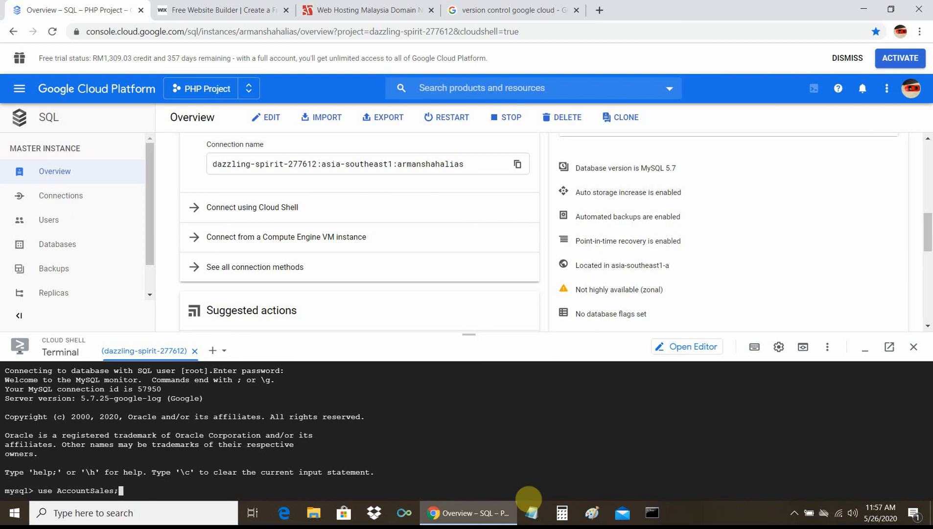
pyautogui.press('Return')
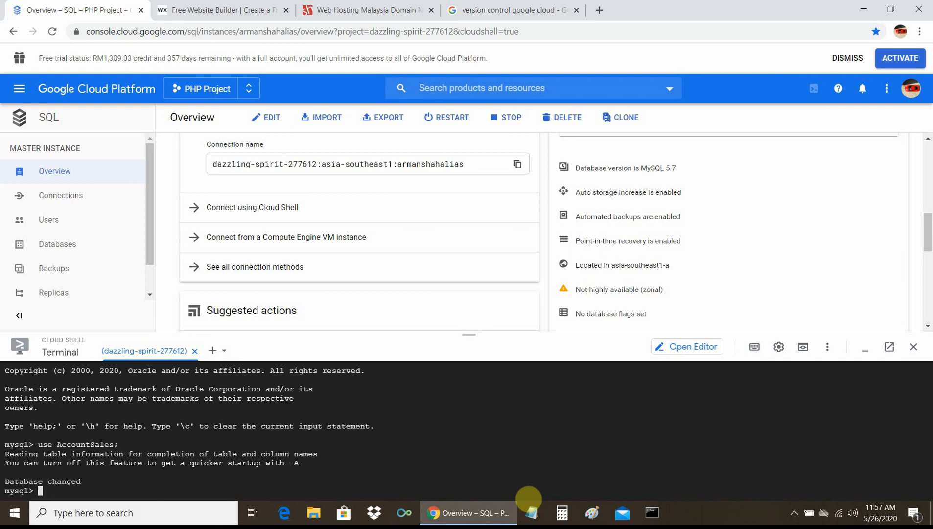
pyautogui.write('SHOW TABLES;')
pyautogui.press('Return')
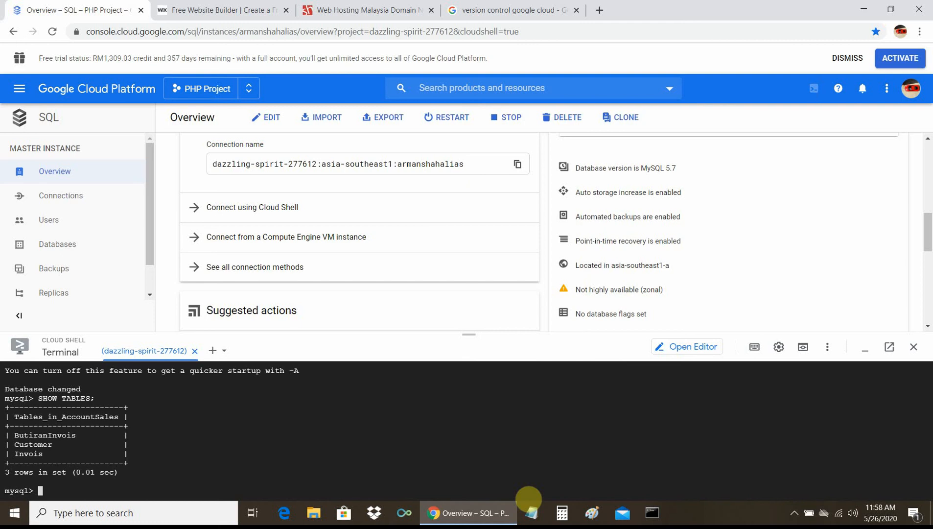
# Display all 9 rows of the Customer table, then quit MySQL with \q
pyautogui.write('SELECT * FROM Customer;')
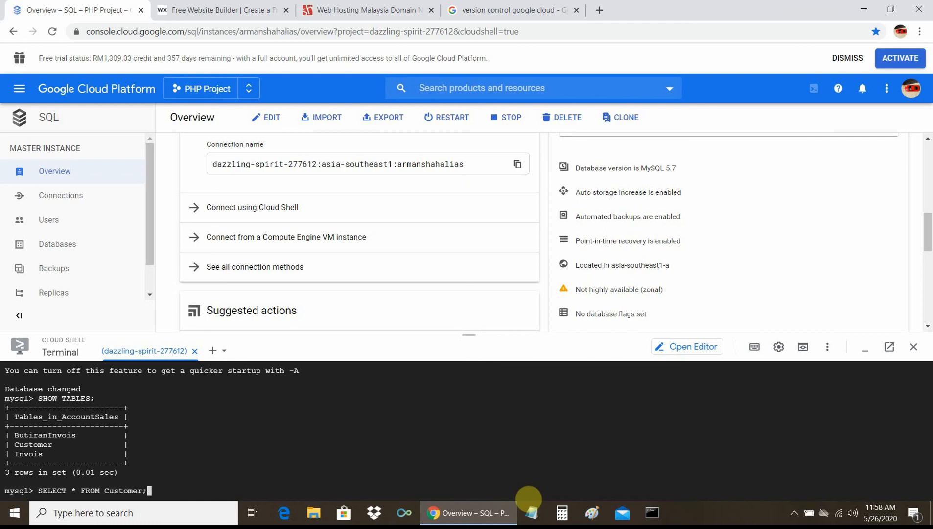
pyautogui.press('Return')
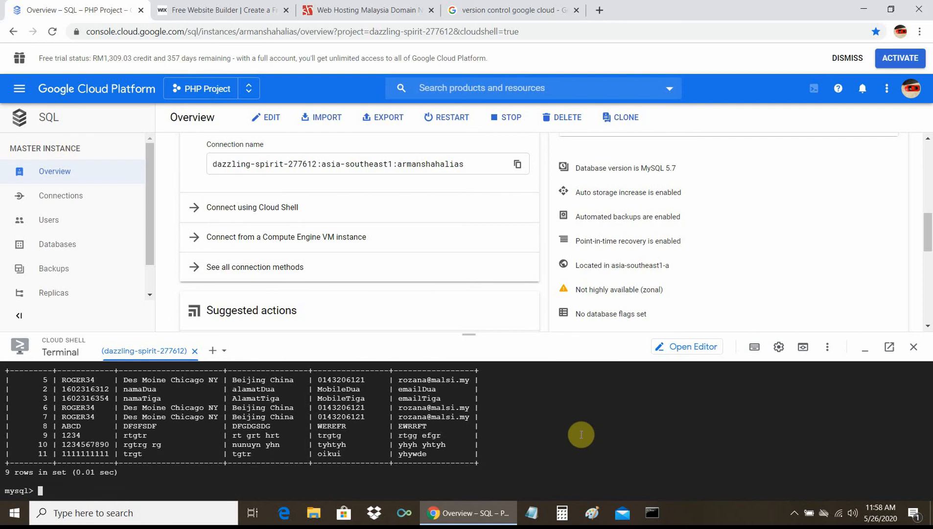
pyautogui.write('\\q')
pyautogui.press('Return')
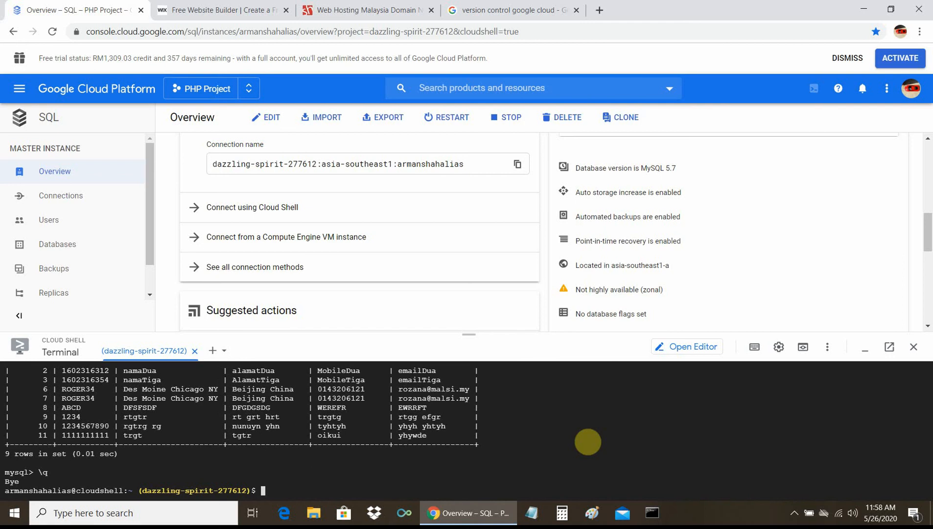
# Show the Cloud Shell help message, then exit Cloud Shell
pyautogui.write('help')
pyautogui.press('Return')
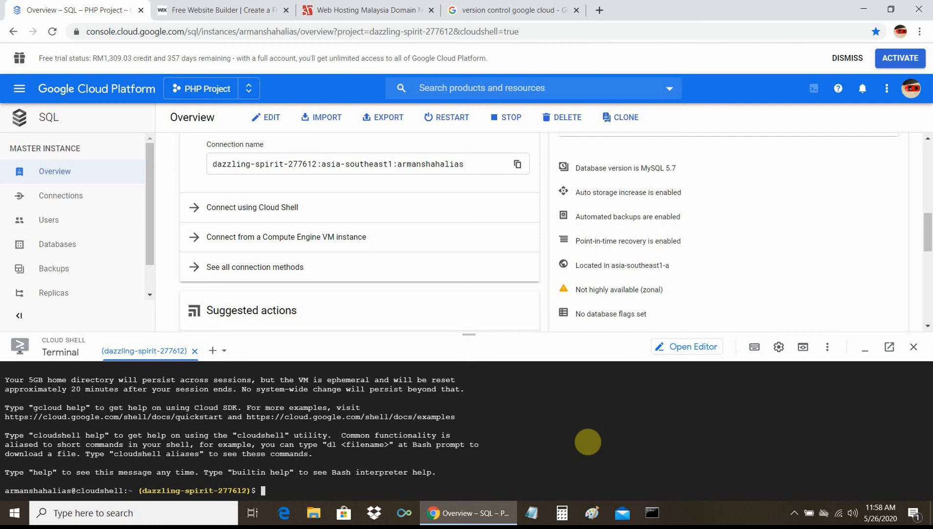
pyautogui.write('exit')
pyautogui.press('Return')
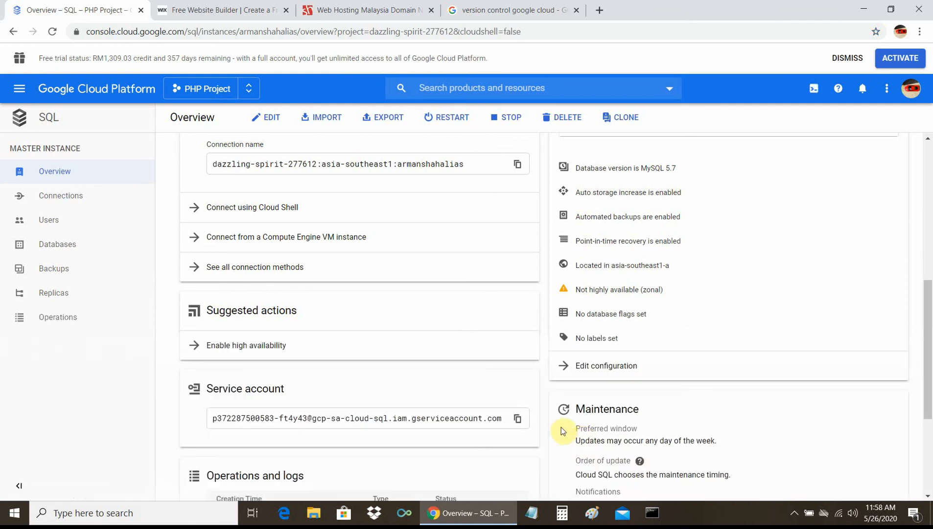
# Open a Windows Command Prompt window, move it aside, and return to the Cloud SQL overview
pyautogui.click(655, 514)
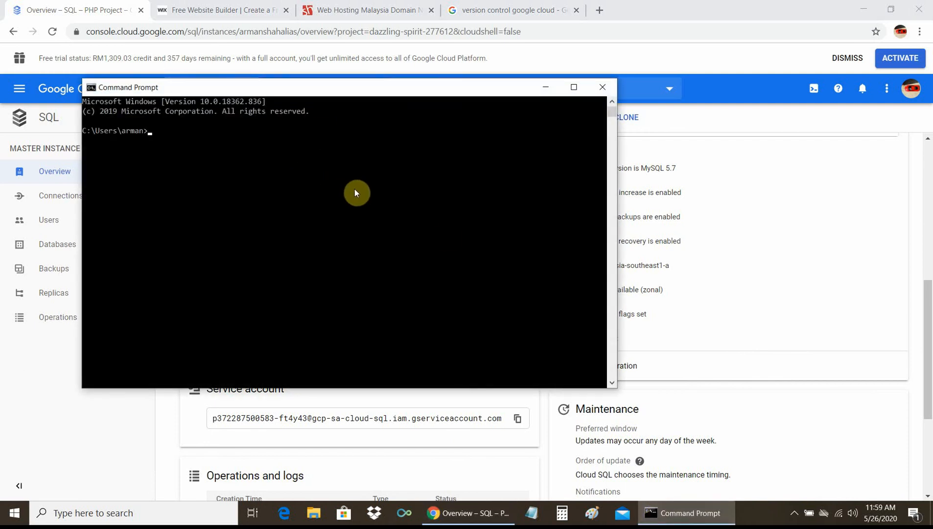
pyautogui.moveTo(371, 88); pyautogui.dragTo(495, 152)
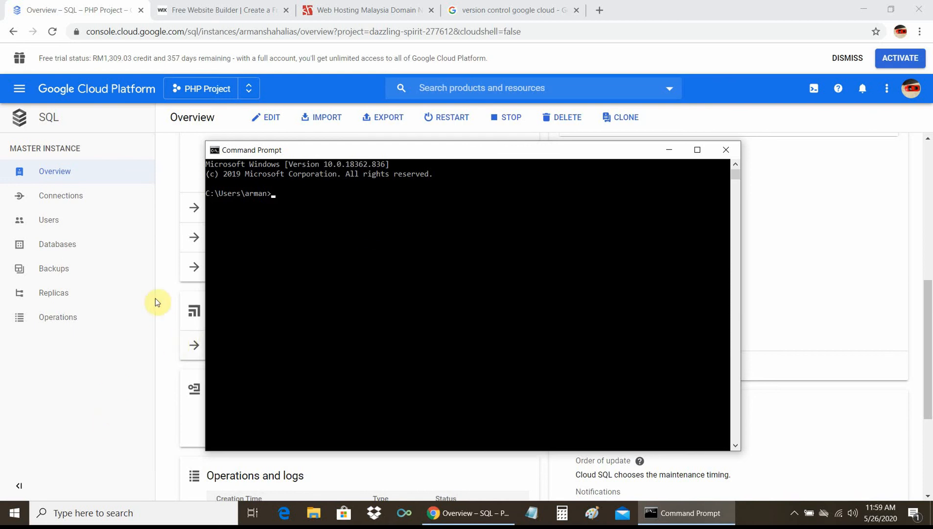
pyautogui.click(609, 32)
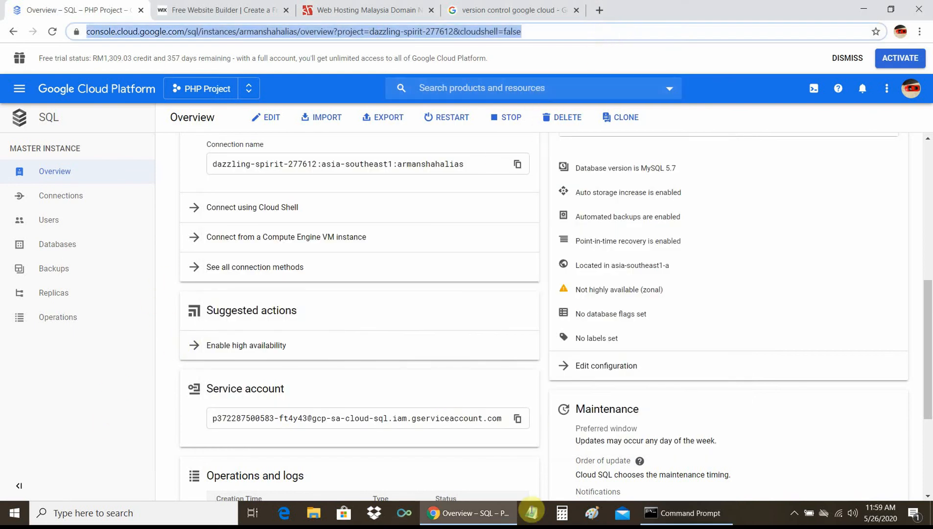
pyautogui.click(698, 515)
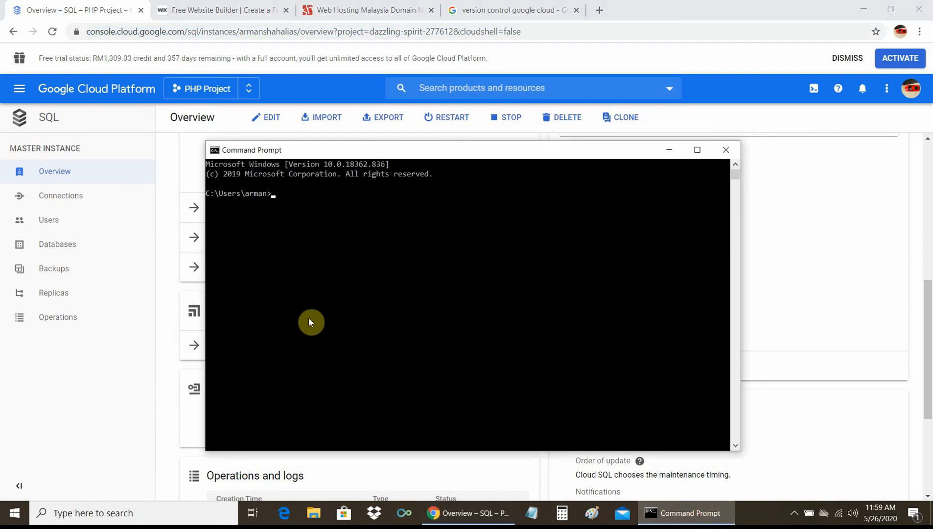
pyautogui.click(94, 414)
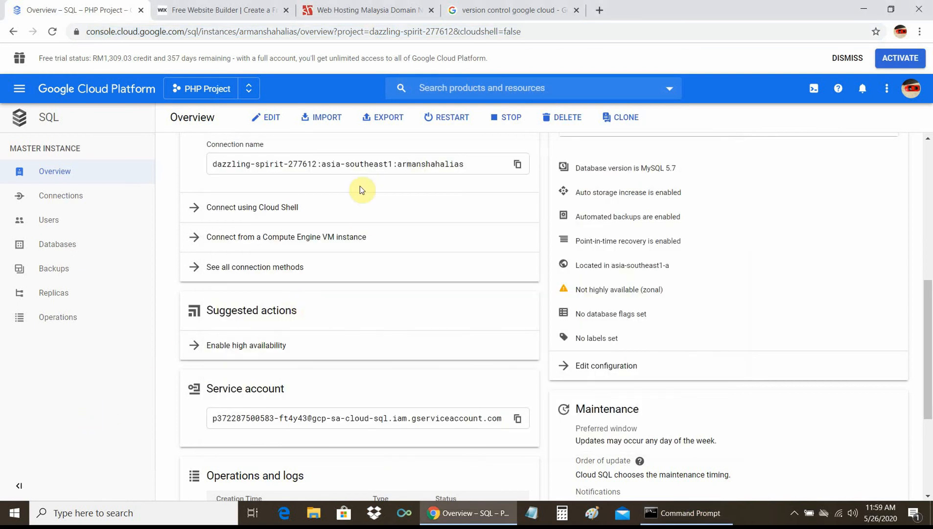
pyautogui.click(20, 89)
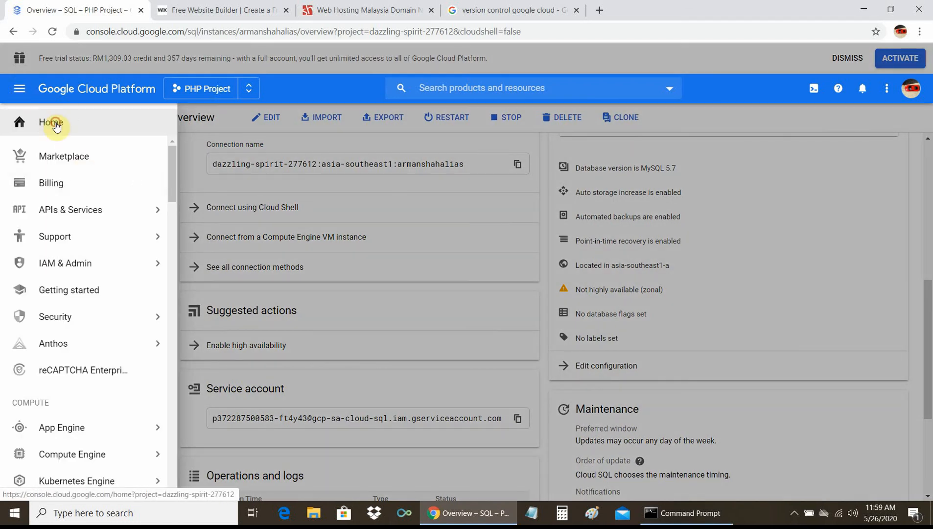
# Go to the PHP Project home dashboard and look over it
pyautogui.click(52, 122)
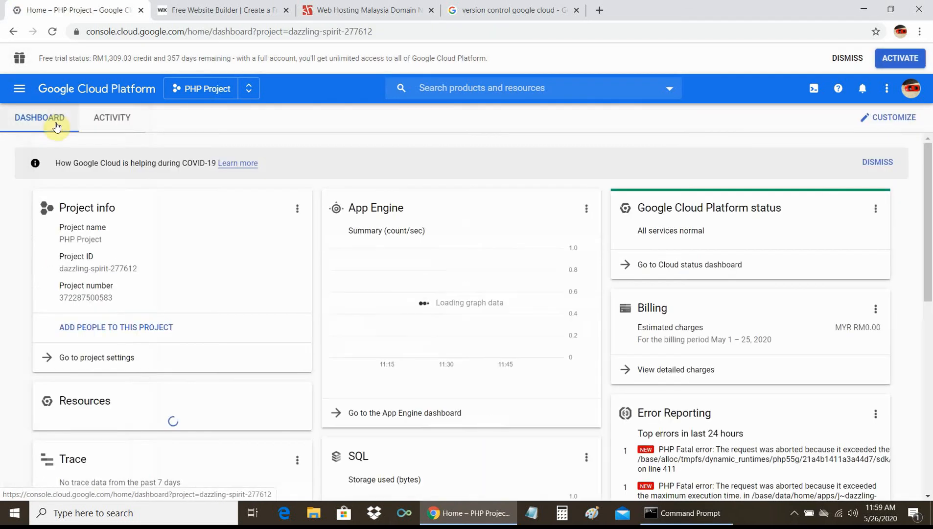
pyautogui.scroll(-2, 208, 310)
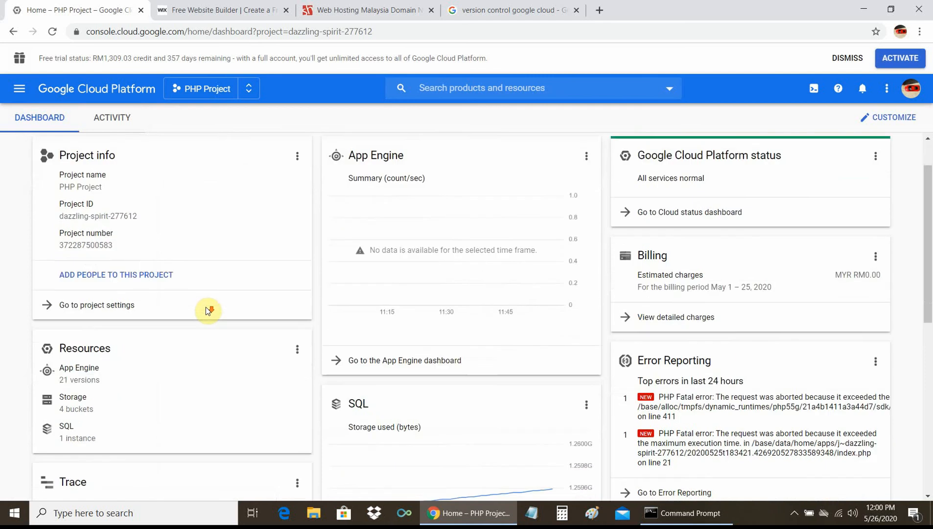
pyautogui.scroll(-1, 208, 310)
pyautogui.scroll(2, 208, 311)
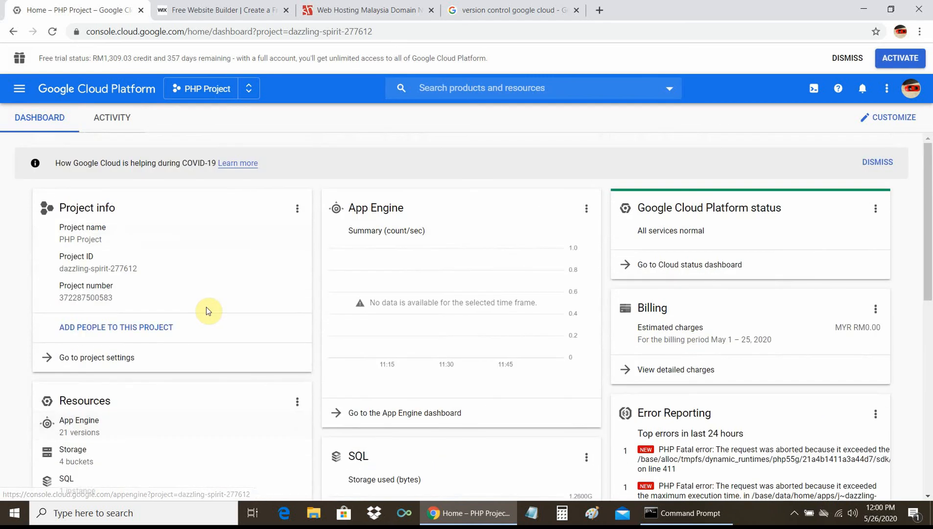
pyautogui.scroll(-1, 208, 310)
pyautogui.scroll(1, 206, 308)
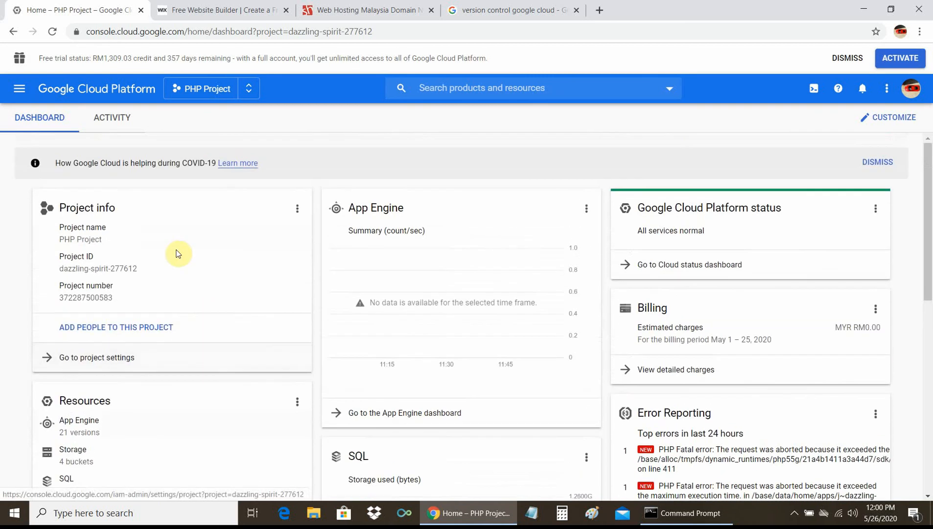
# Open App Engine > Dashboard, showing no recent requests and two PHP fatal errors
pyautogui.click(18, 93)
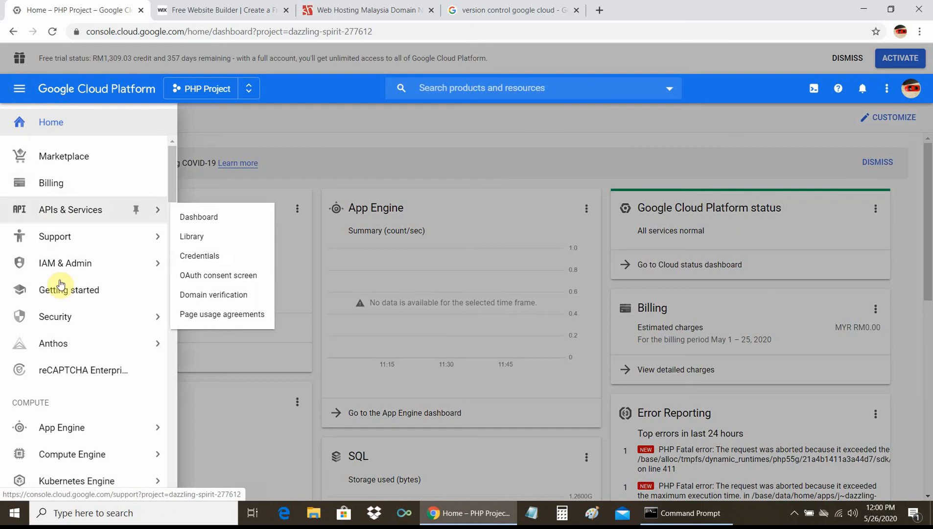
pyautogui.moveTo(76, 430)
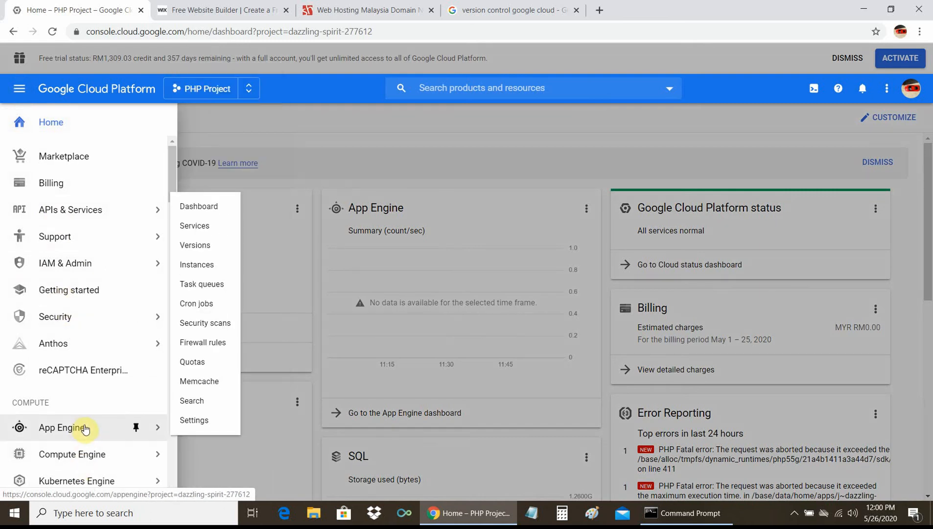
pyautogui.click(200, 207)
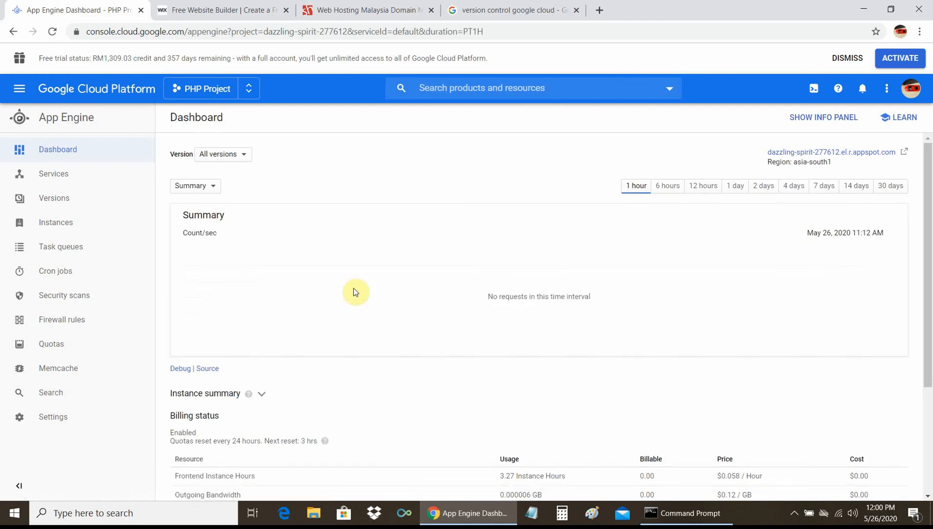
pyautogui.scroll(-1, 354, 292)
pyautogui.scroll(-3, 355, 291)
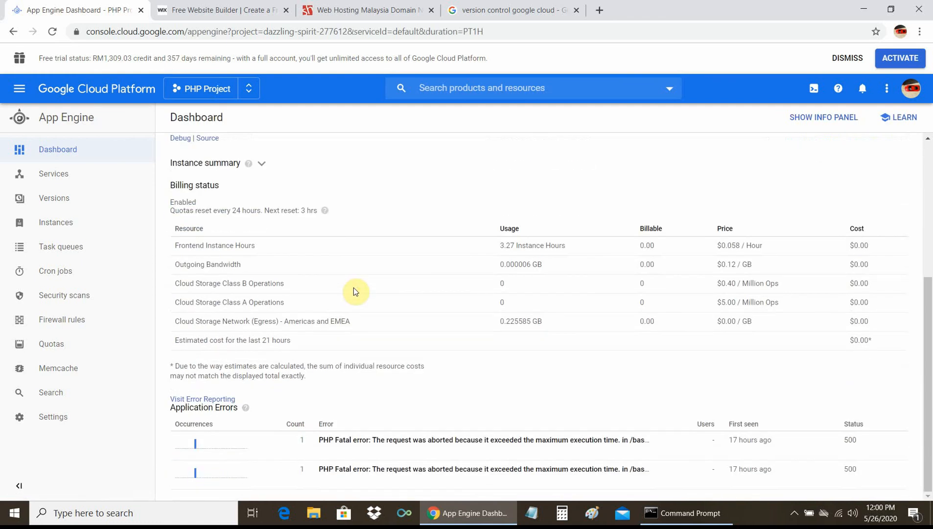
pyautogui.scroll(5, 354, 289)
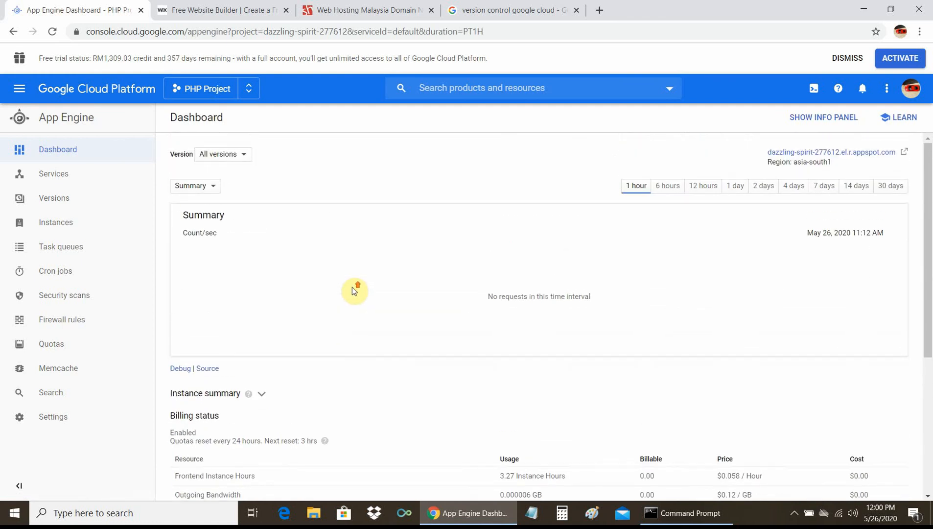
# Open the Getting started page, view its Starter checklist, then close it
pyautogui.click(18, 89)
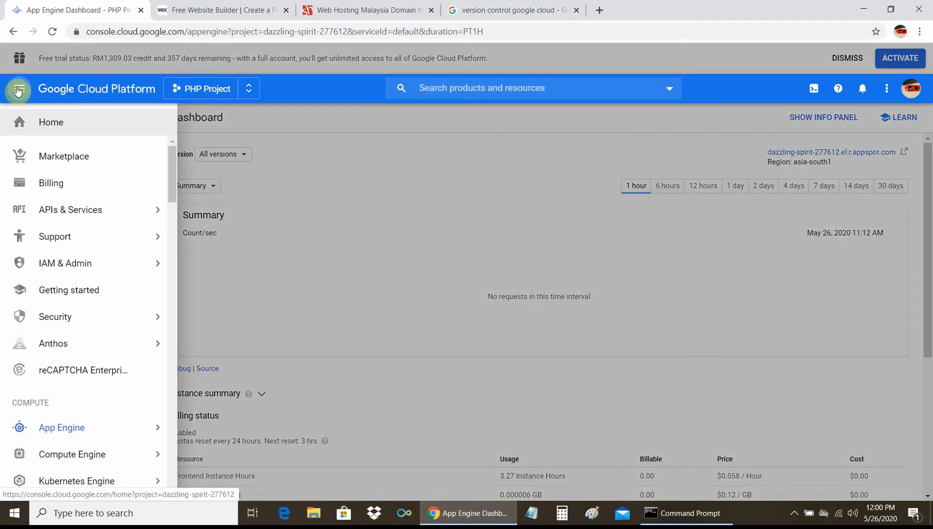
pyautogui.moveTo(82, 223)
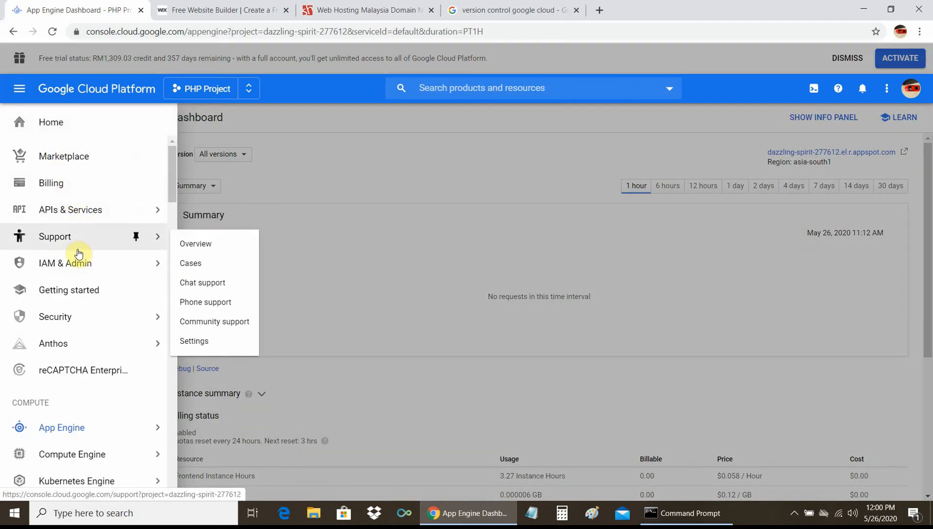
pyautogui.click(84, 290)
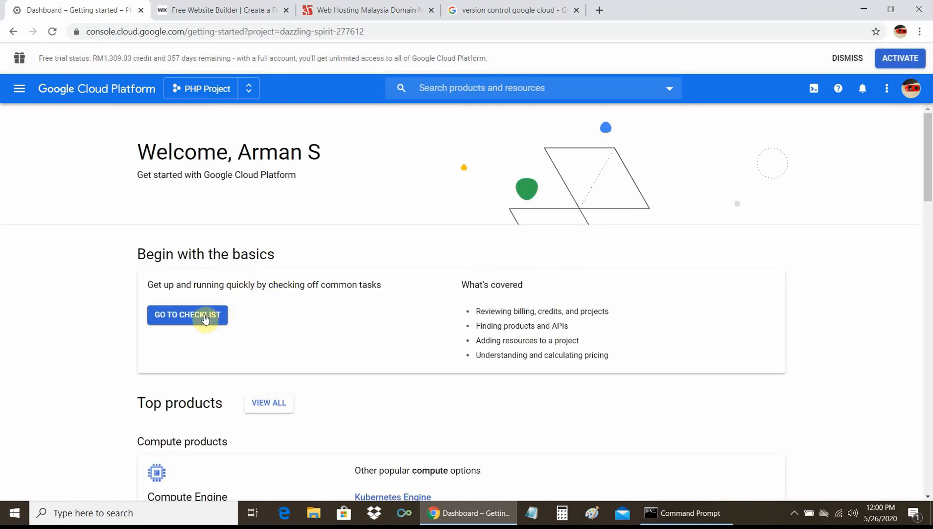
pyautogui.scroll(-3, 208, 313)
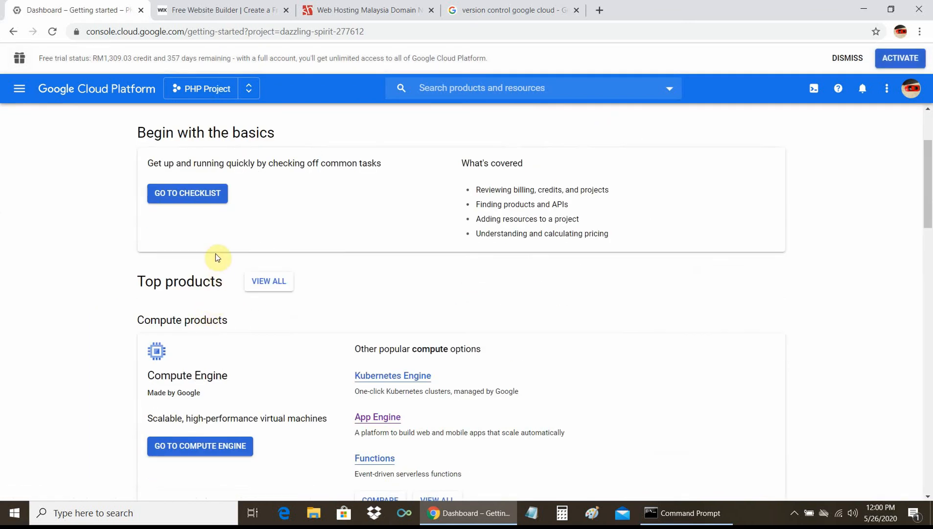
pyautogui.click(184, 195)
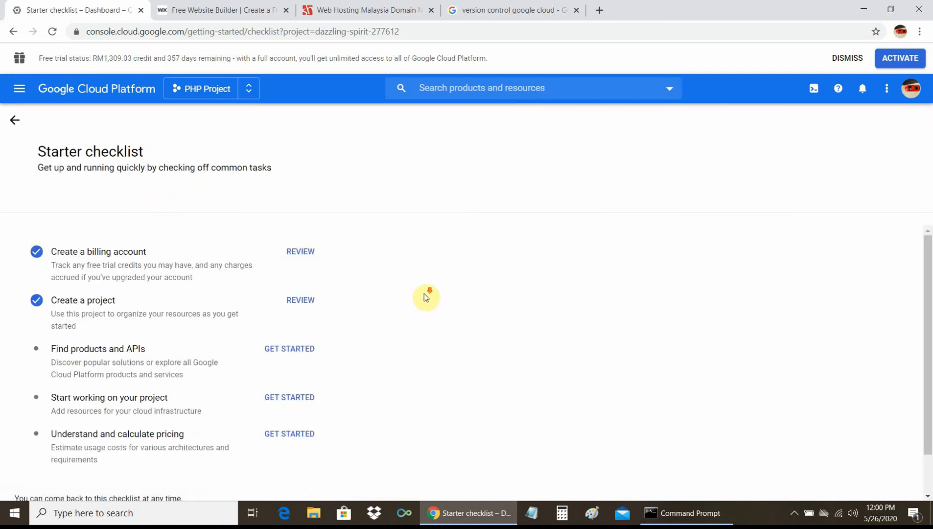
pyautogui.scroll(-1, 425, 294)
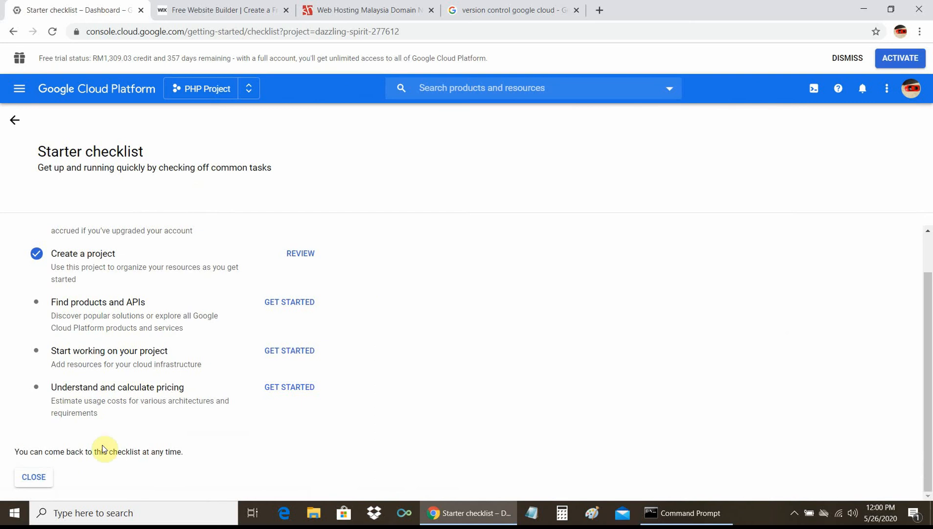
pyautogui.click(35, 478)
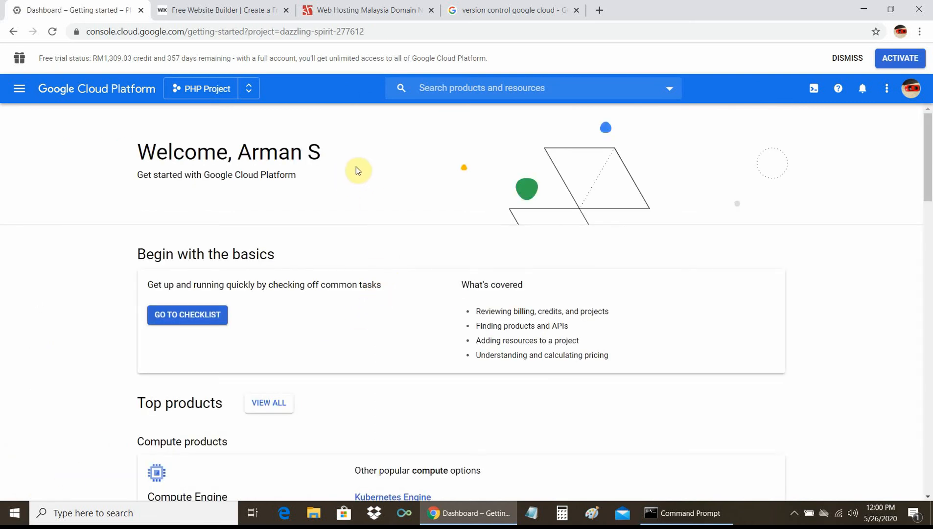
# Search the console for 'download S' and open the Cloud Storage for Firebase listing
pyautogui.click(447, 88)
pyautogui.write('download')
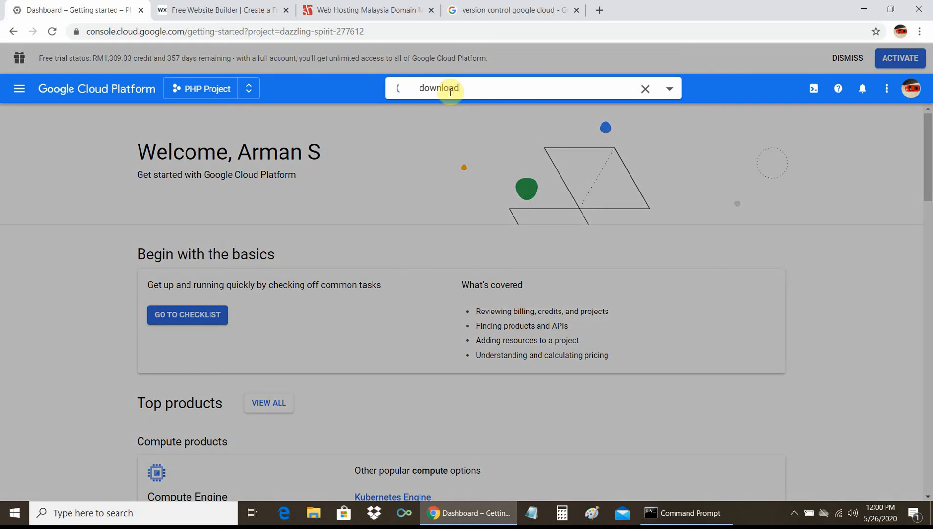
pyautogui.write(' SdK')
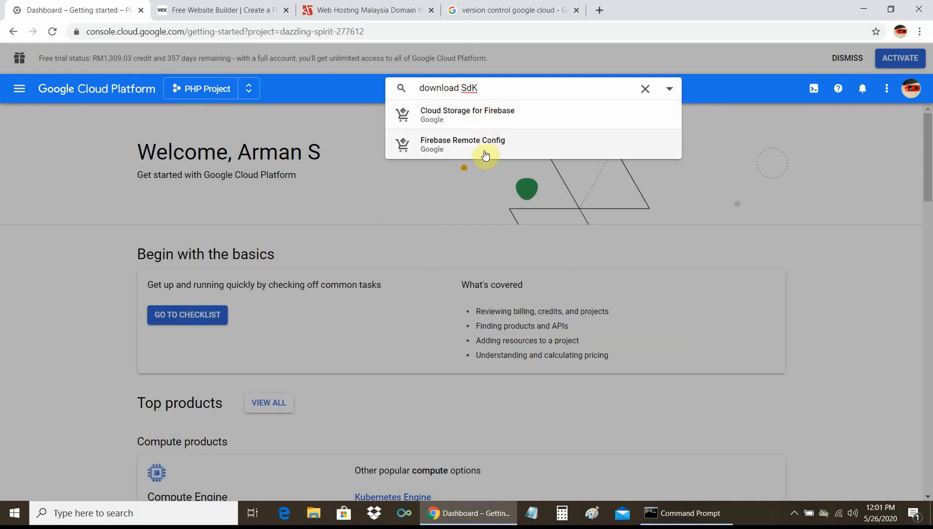
pyautogui.click(483, 118)
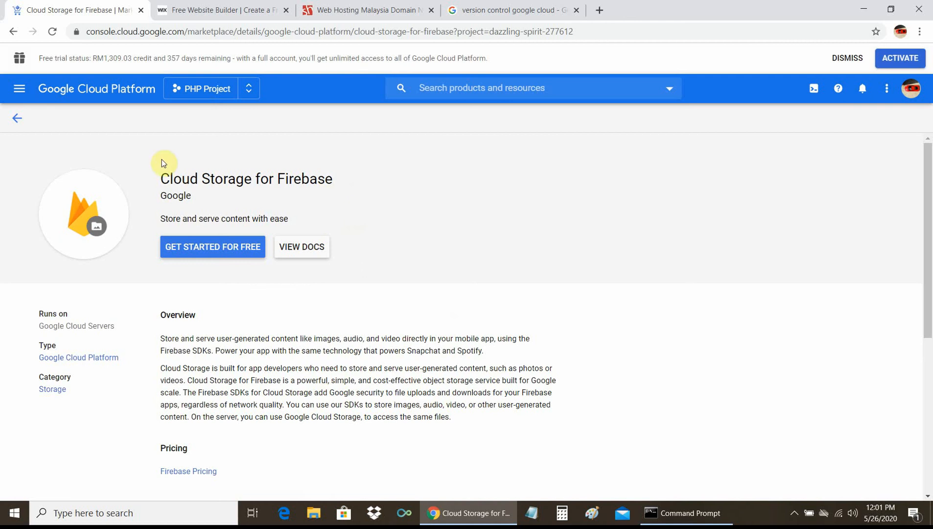
# Browse the navigation menu's product list, then close it
pyautogui.click(19, 91)
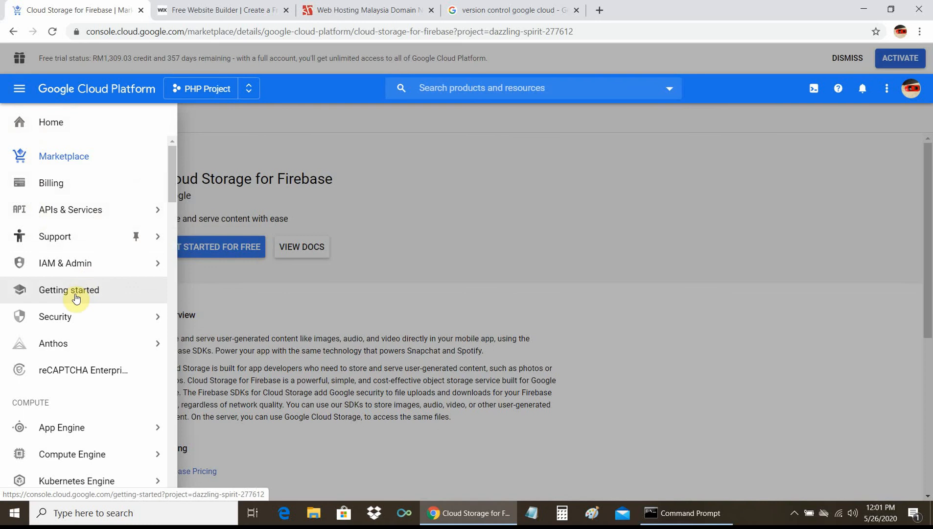
pyautogui.scroll(-4, 73, 270)
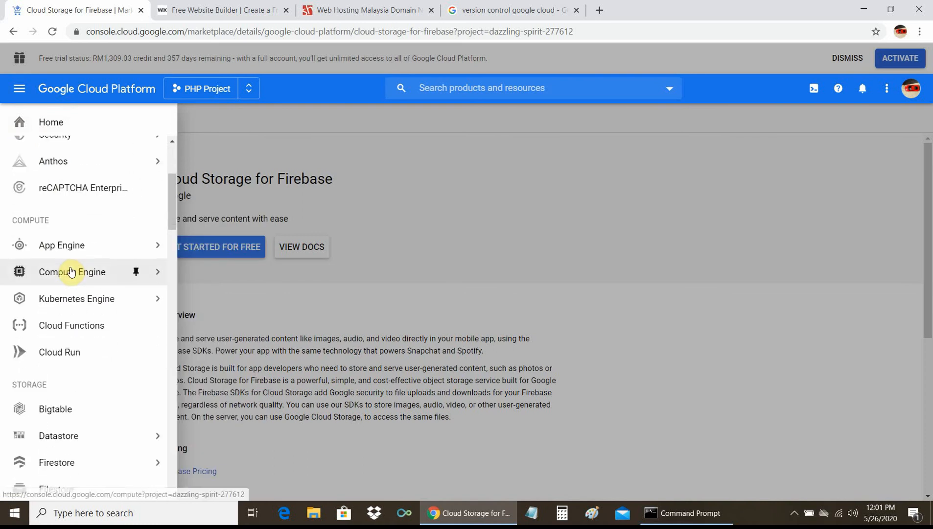
pyautogui.scroll(-4, 71, 271)
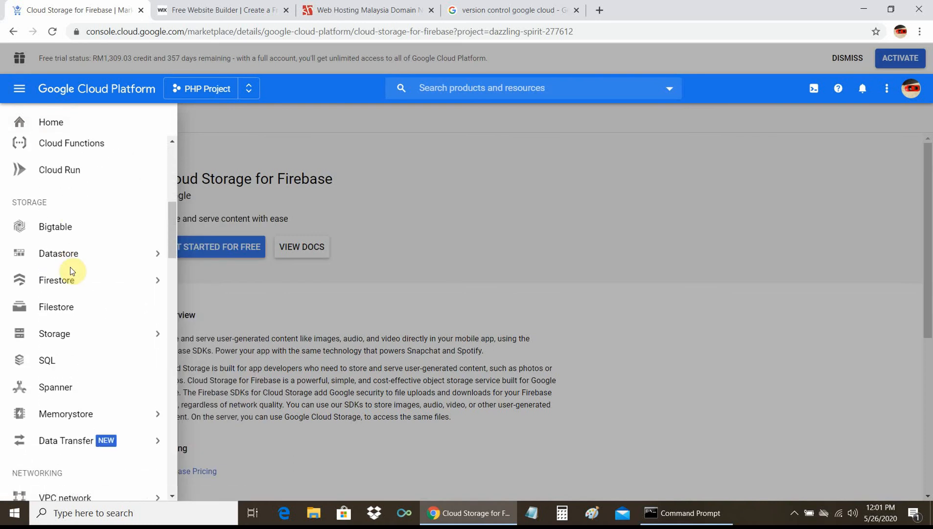
pyautogui.scroll(-1, 72, 300)
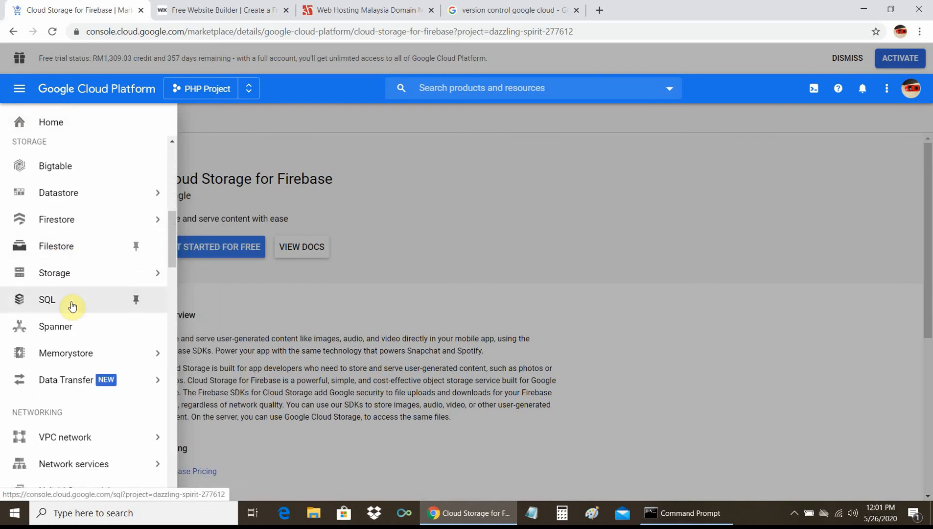
pyautogui.click(571, 206)
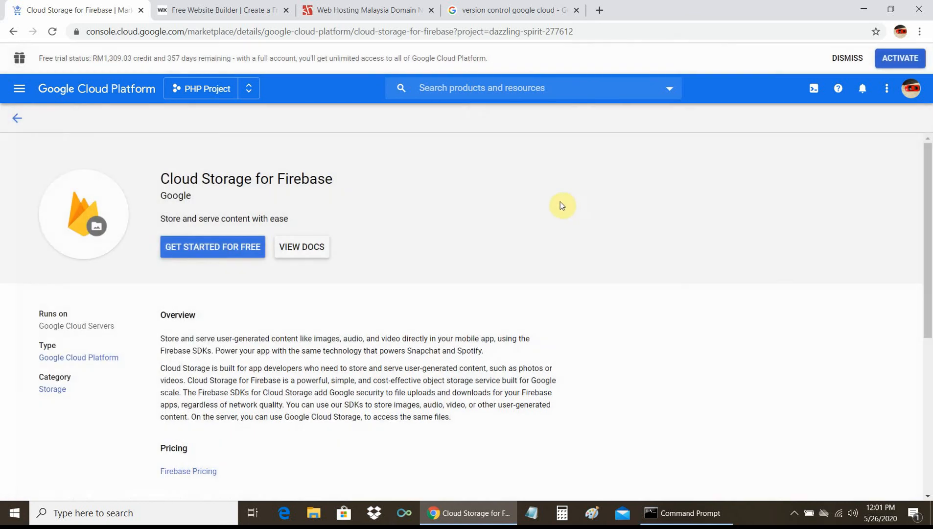
# Search Google for 'download sdk google cloud' and open the Cloud SDK ad in a new tab
pyautogui.click(499, 13)
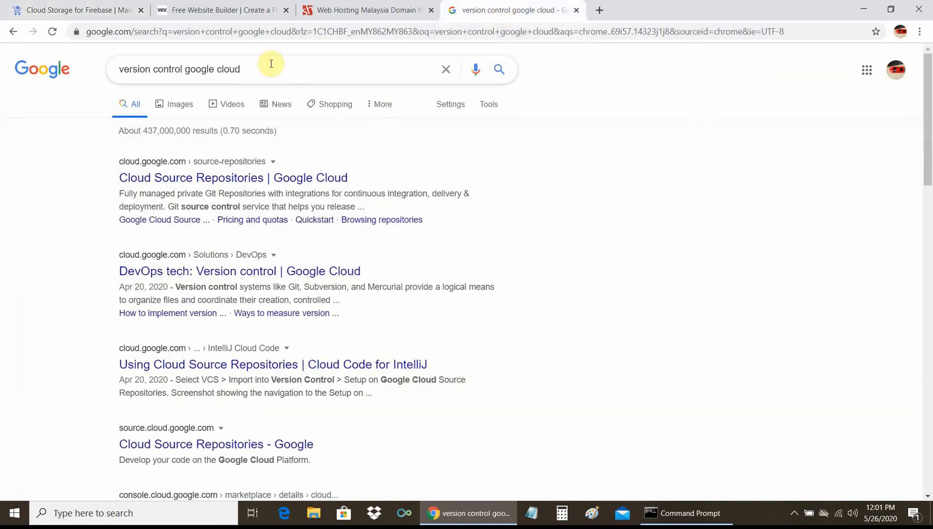
pyautogui.moveTo(252, 66); pyautogui.dragTo(72, 73)
pyautogui.write('downlo')
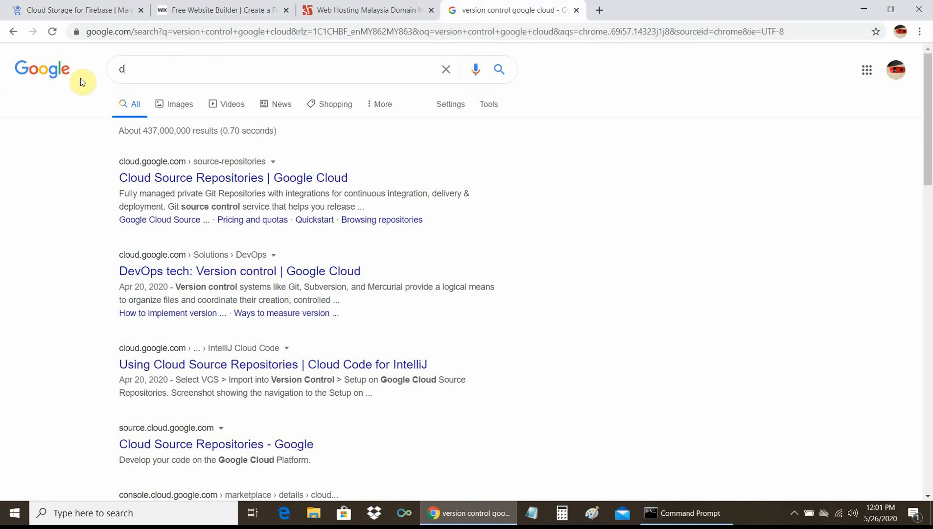
pyautogui.write('ad sdk')
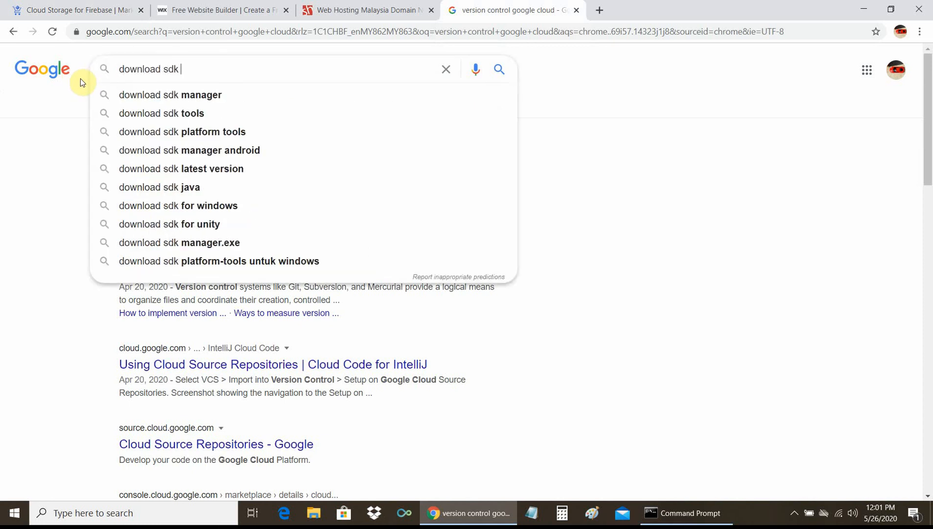
pyautogui.write(' googl')
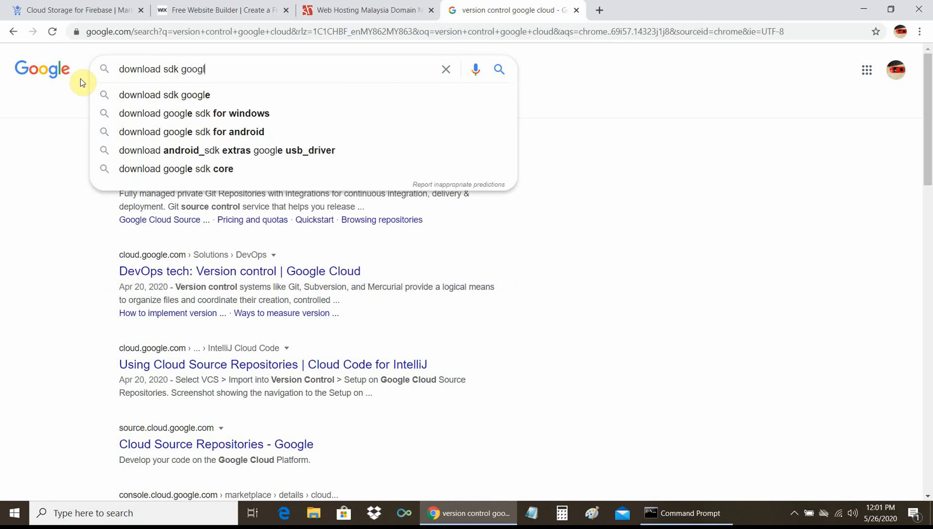
pyautogui.write('e cloud')
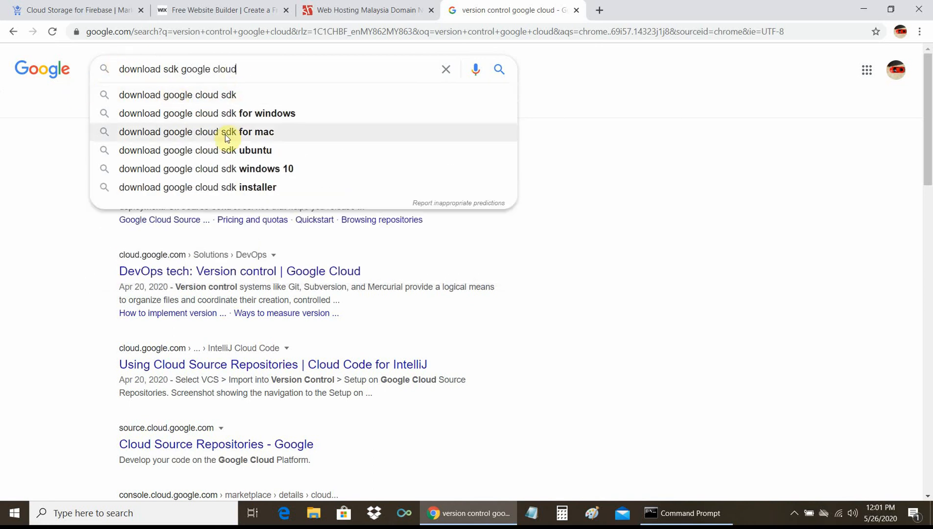
pyautogui.click(211, 95)
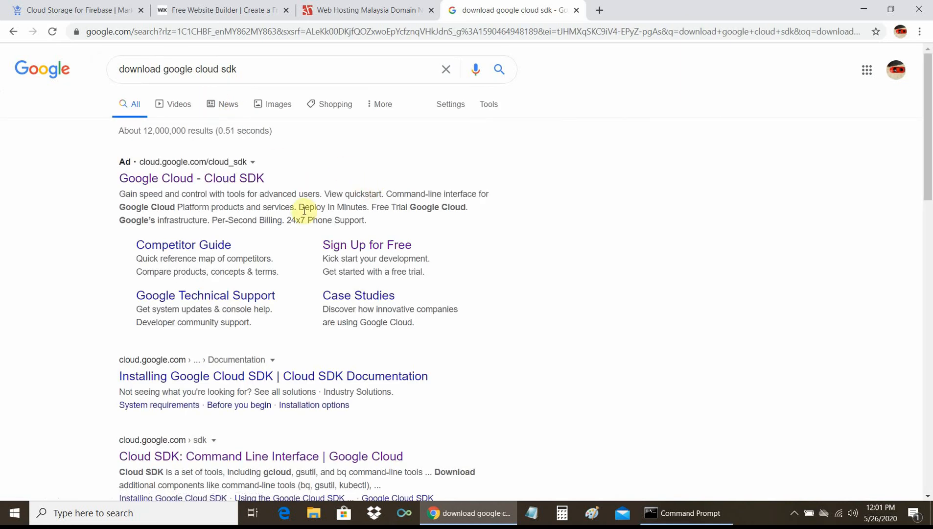
pyautogui.rightClick(209, 180)
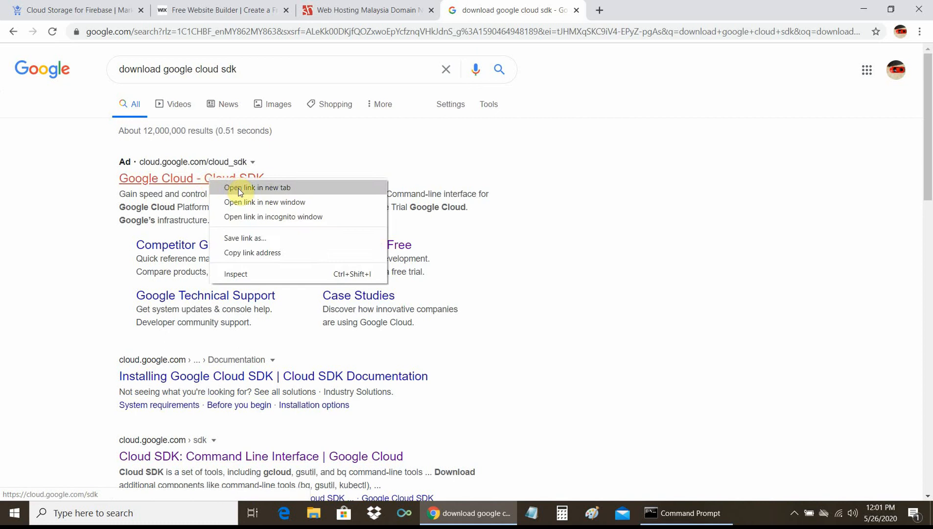
pyautogui.click(240, 187)
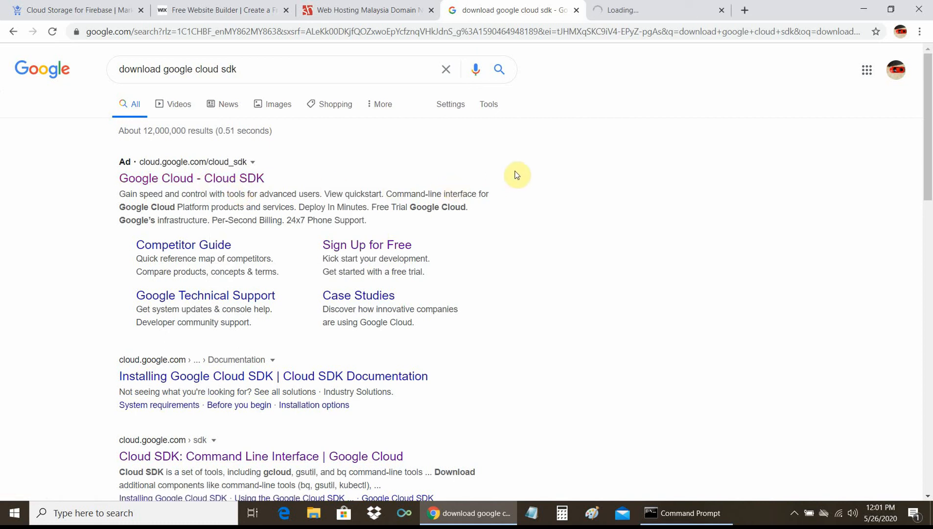
# Switch to the Cloud SDK tab and read through its overview and Benefits section
pyautogui.click(634, 10)
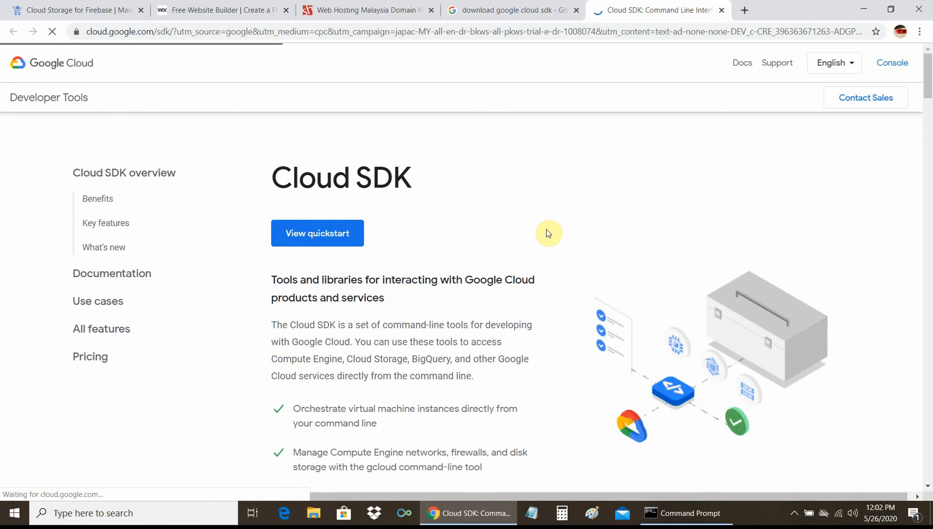
pyautogui.scroll(-3, 492, 203)
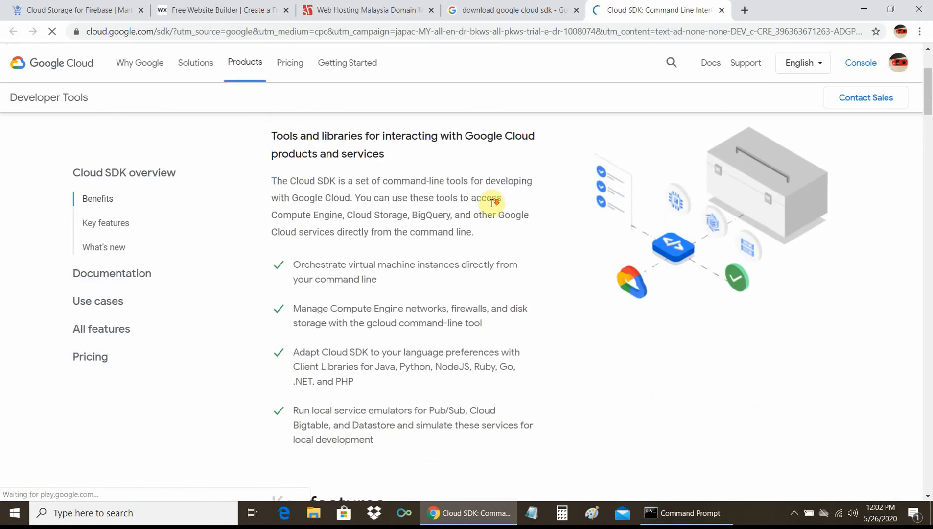
pyautogui.scroll(-3, 492, 203)
pyautogui.scroll(6, 487, 202)
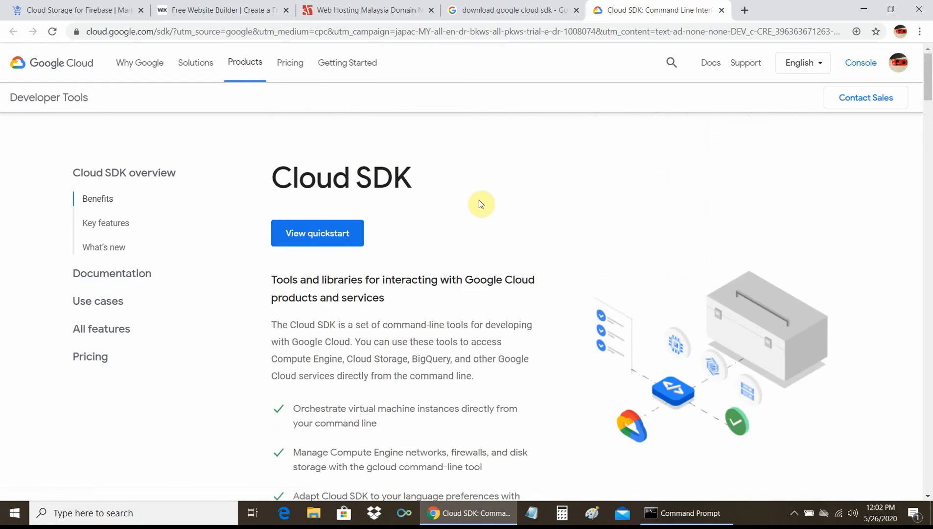
pyautogui.click(513, 12)
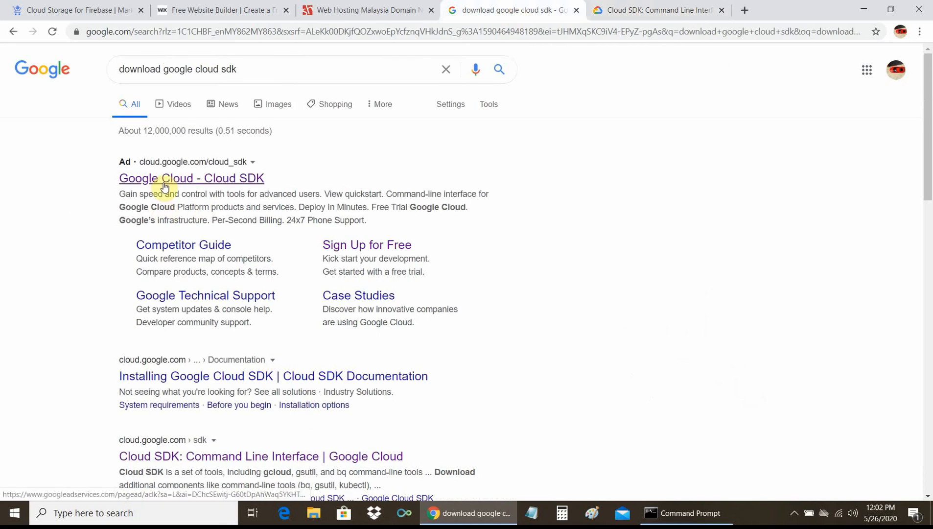
pyautogui.click(638, 12)
pyautogui.scroll(-2, 442, 231)
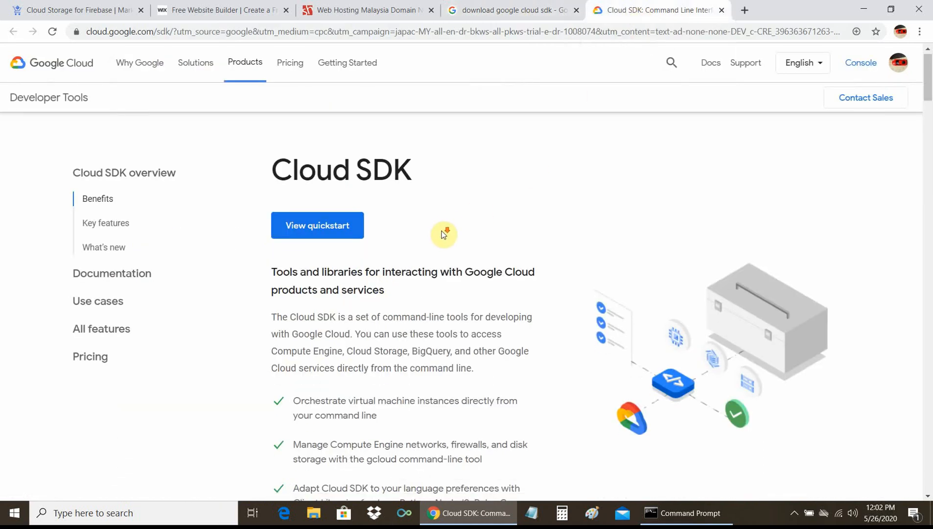
pyautogui.scroll(-8, 441, 234)
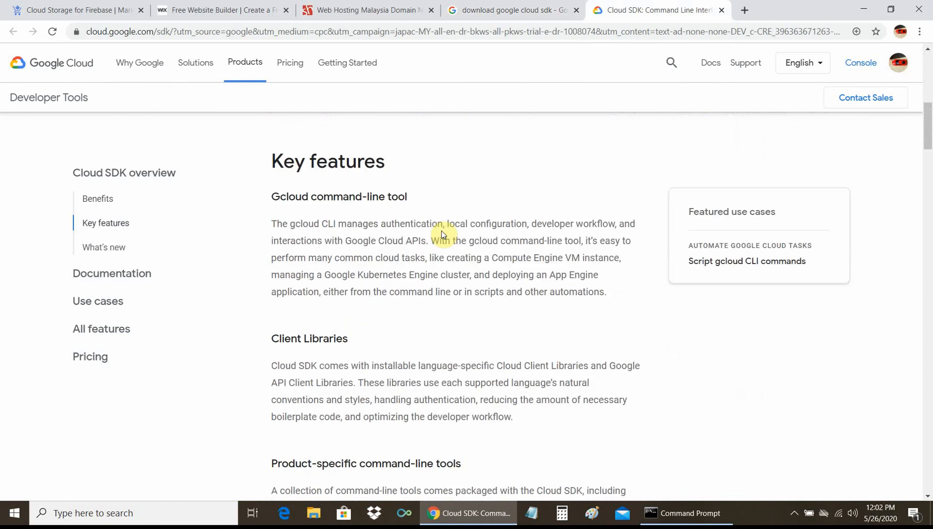
pyautogui.scroll(10, 443, 234)
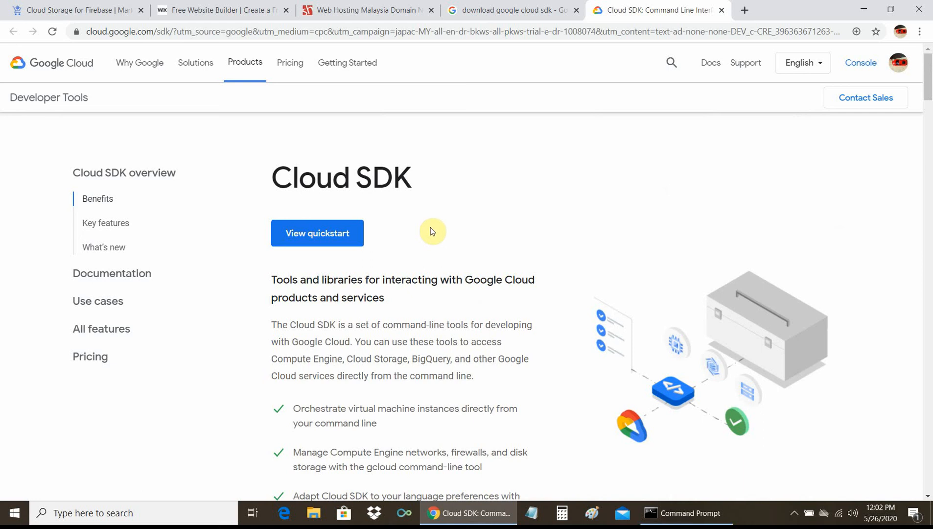
pyautogui.scroll(-4, 430, 228)
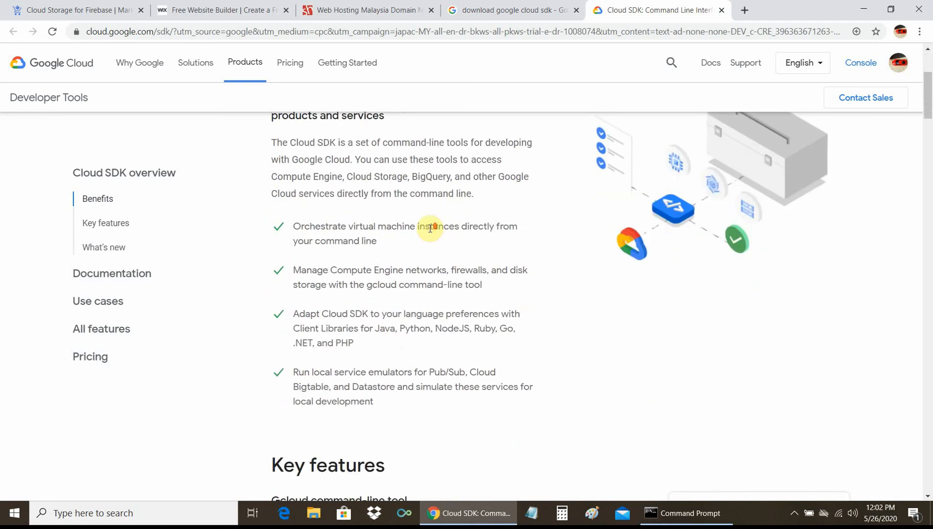
pyautogui.scroll(1, 431, 228)
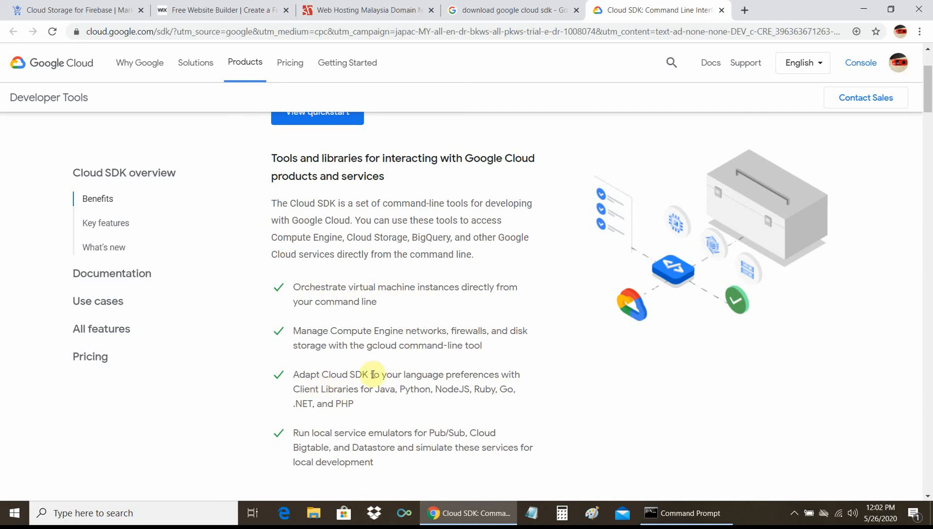
pyautogui.scroll(1, 373, 324)
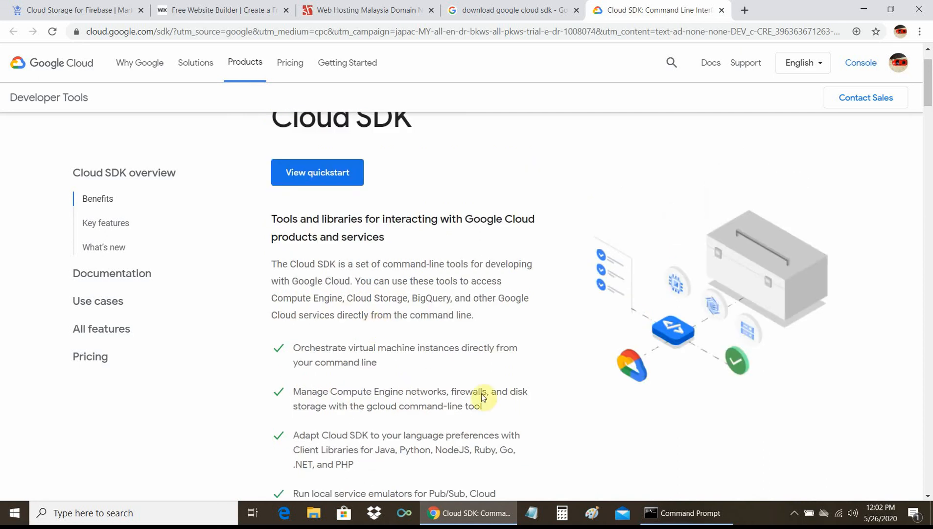
pyautogui.click(704, 514)
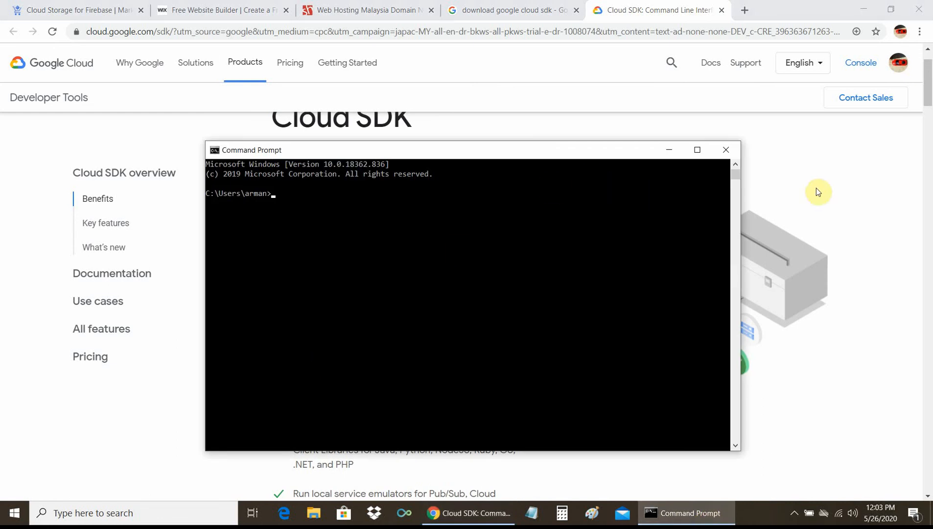
pyautogui.click(851, 185)
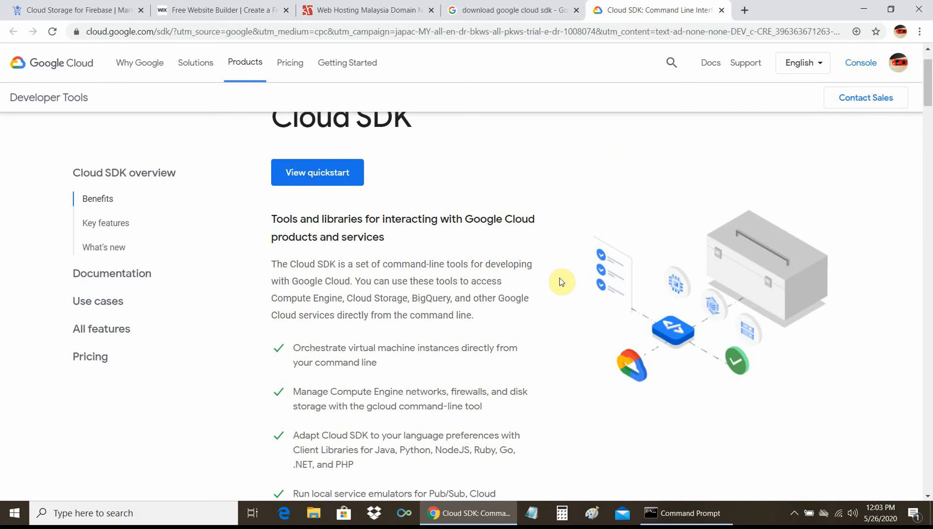
# Glance at the Wix tab, return to the Cloud SDK page, and bring Command Prompt forward
pyautogui.scroll(-1, 555, 296)
pyautogui.scroll(-2, 556, 297)
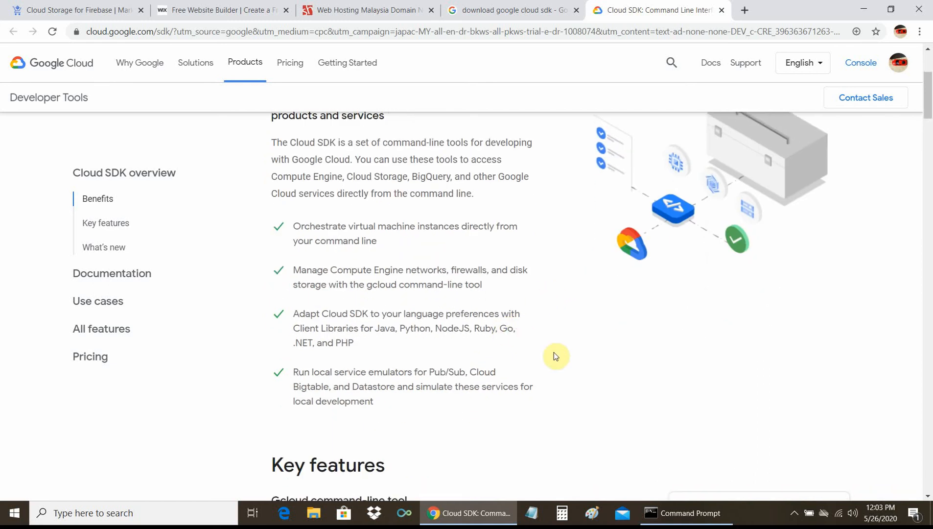
pyautogui.scroll(3, 556, 352)
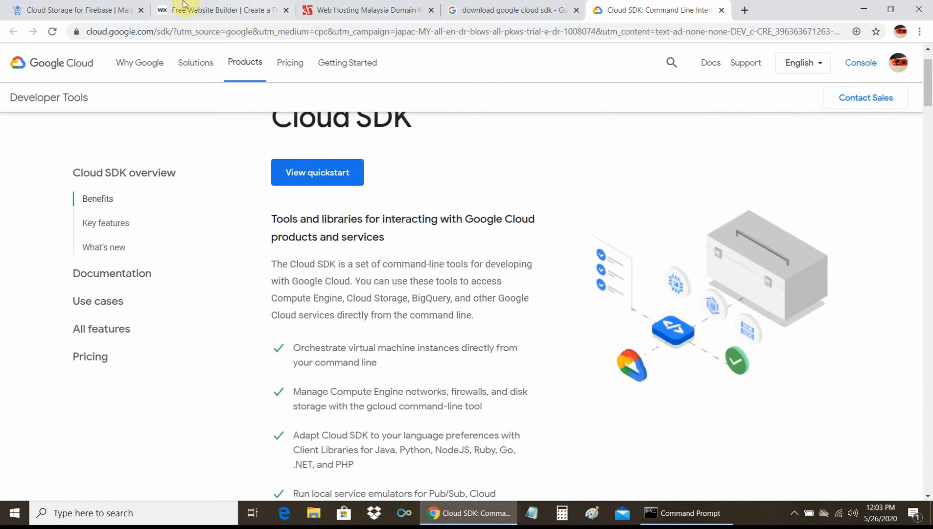
pyautogui.click(189, 11)
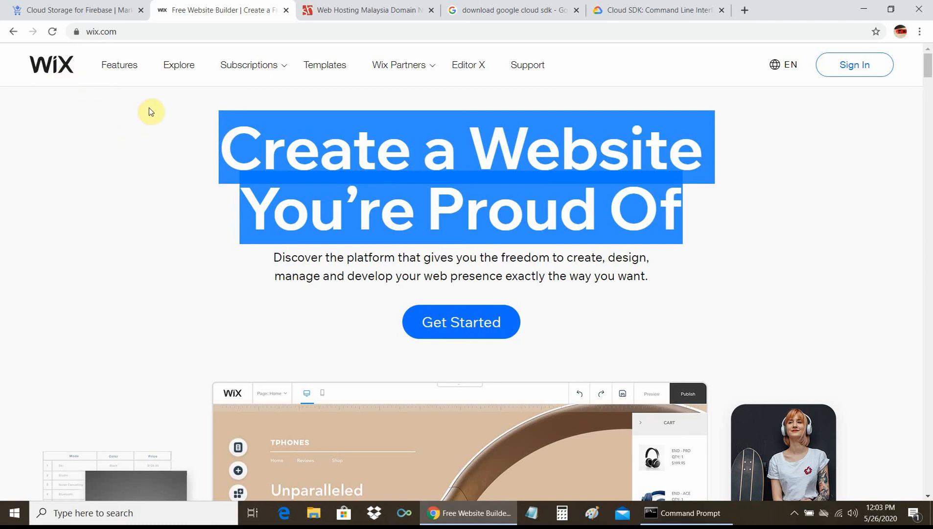
pyautogui.click(648, 10)
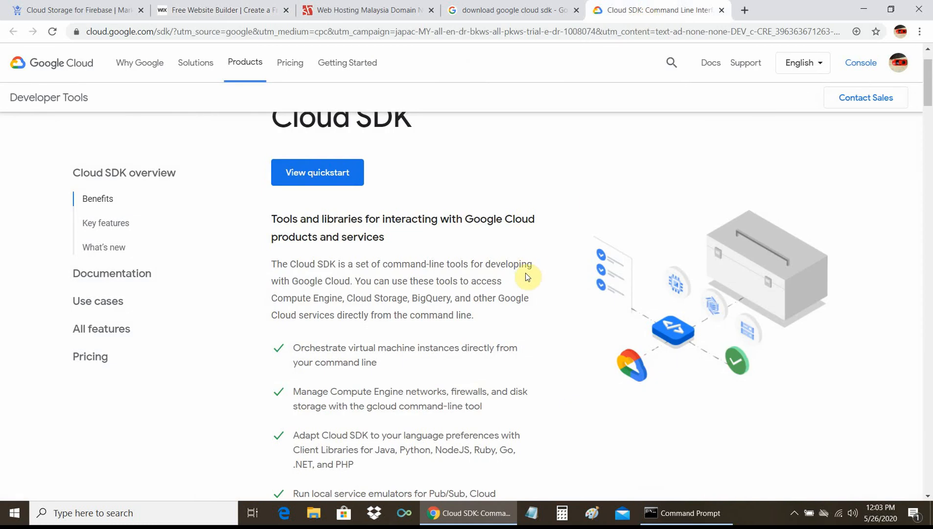
pyautogui.scroll(1, 408, 217)
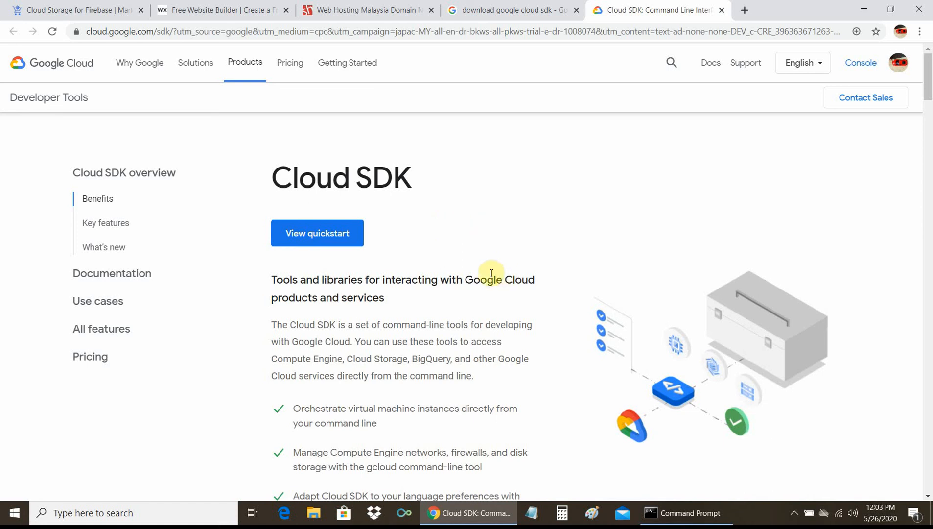
pyautogui.click(698, 518)
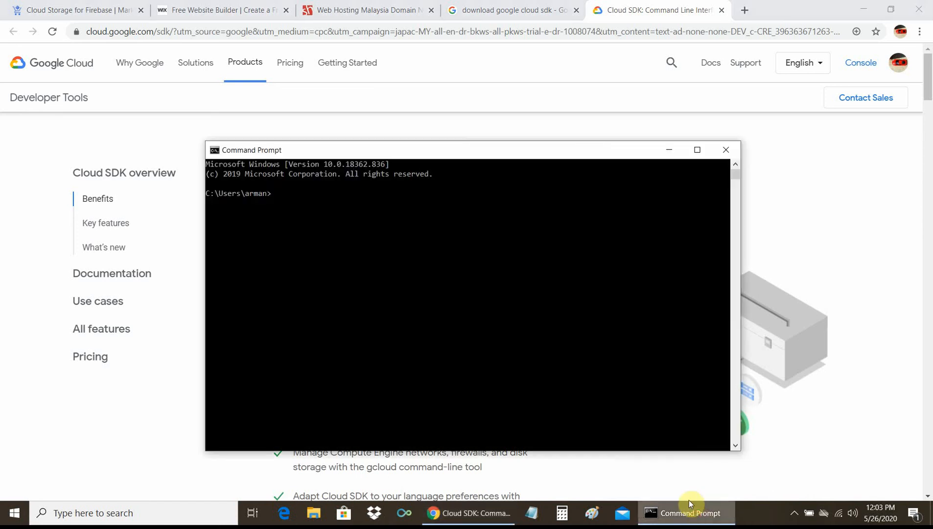
# Minimize Command Prompt and scroll the Cloud SDK page down and back to the top
pyautogui.click(670, 152)
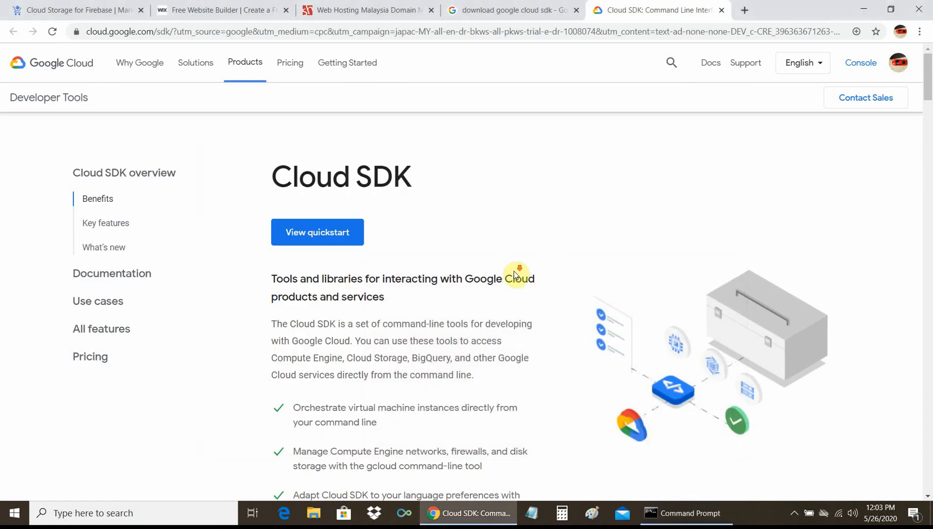
pyautogui.scroll(-8, 517, 274)
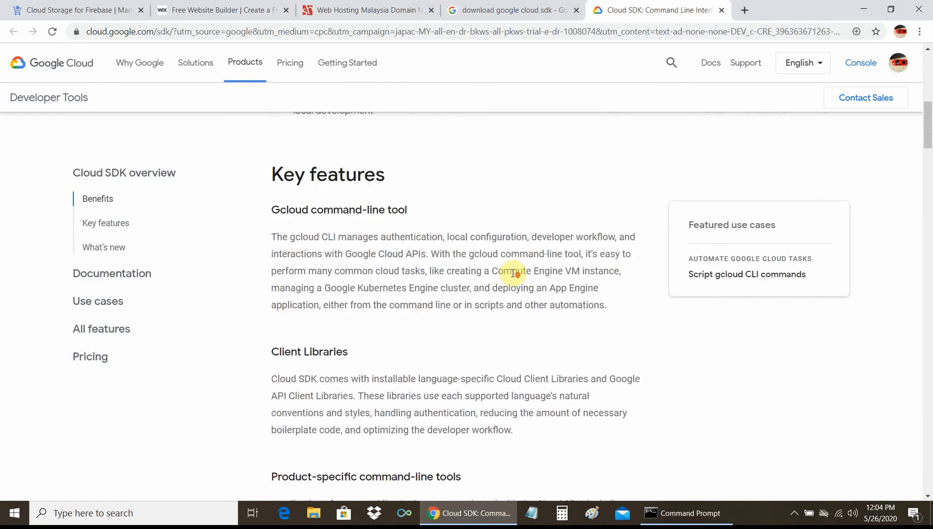
pyautogui.scroll(-10, 514, 274)
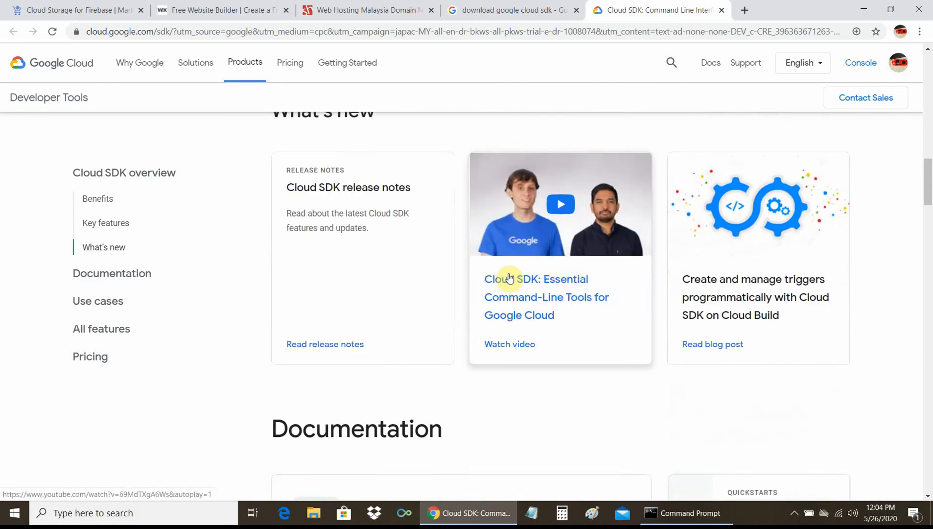
pyautogui.scroll(-7, 509, 277)
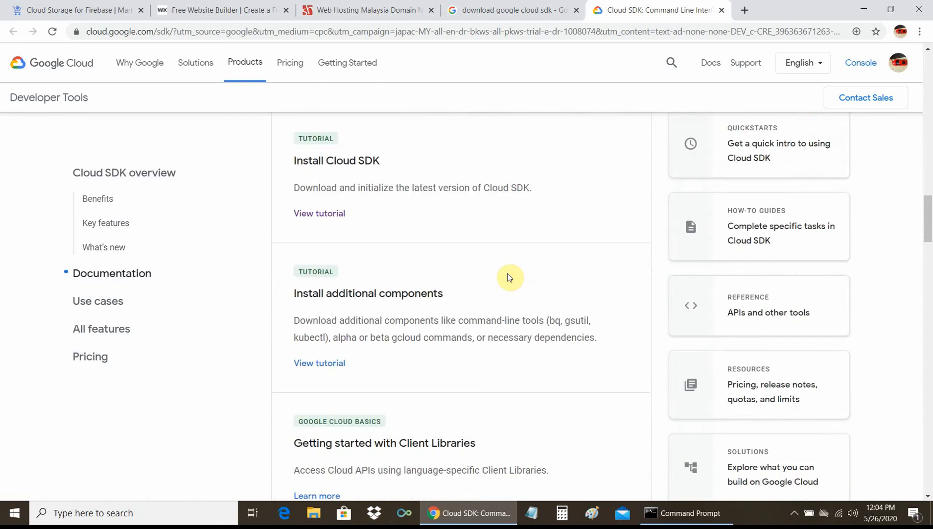
pyautogui.scroll(15, 511, 282)
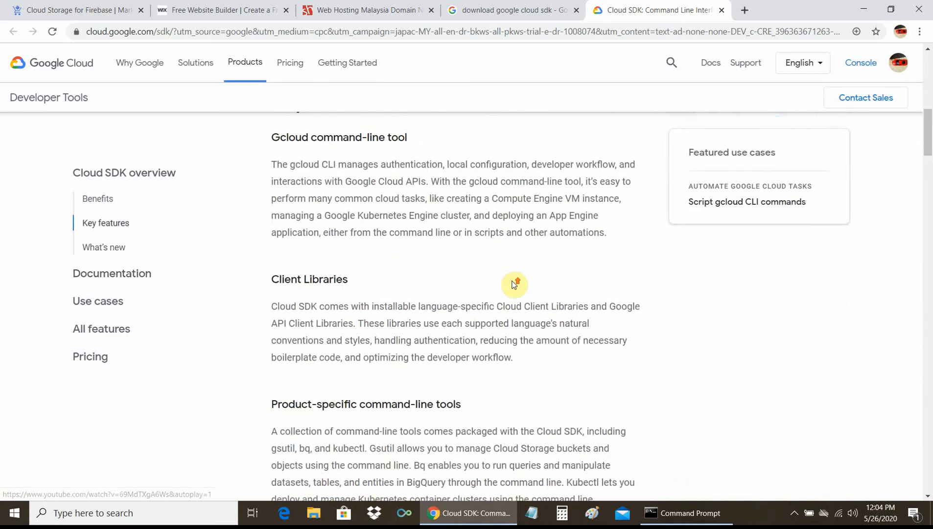
pyautogui.scroll(10, 514, 284)
pyautogui.scroll(2, 511, 280)
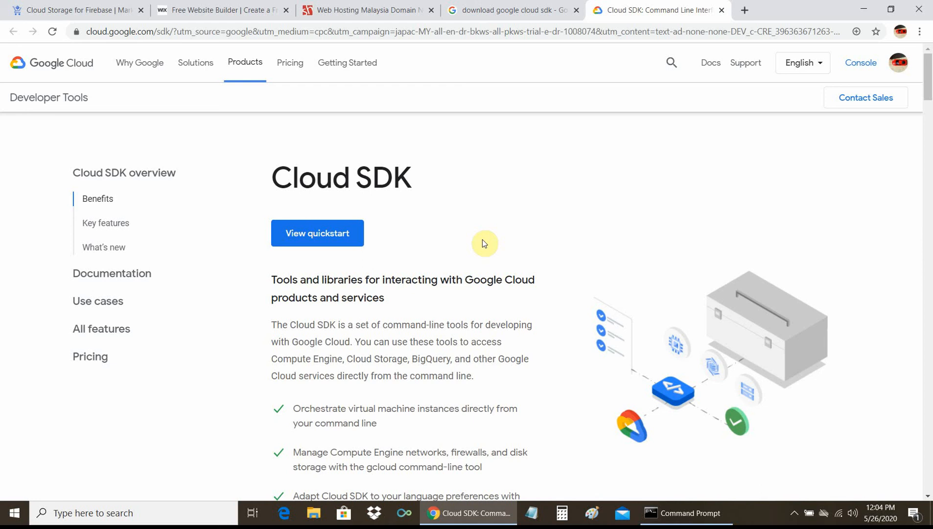
pyautogui.click(688, 513)
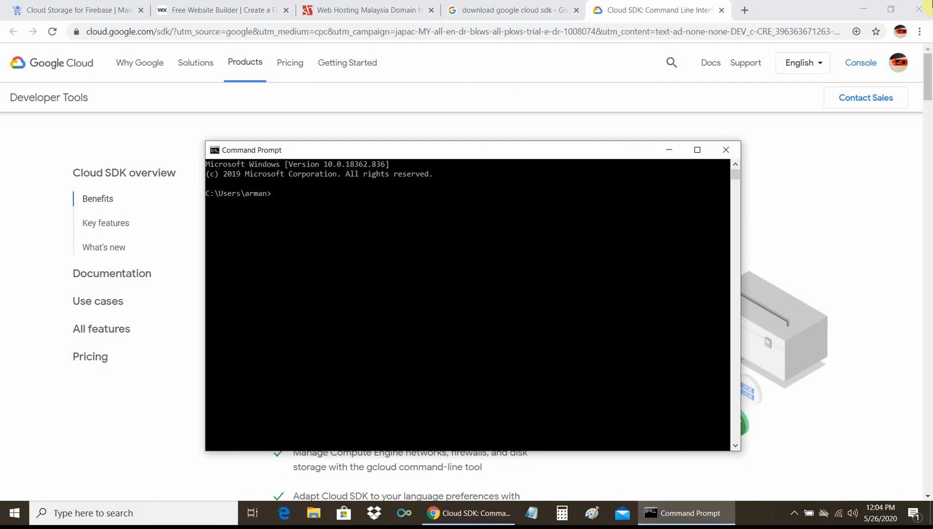
pyautogui.click(865, 11)
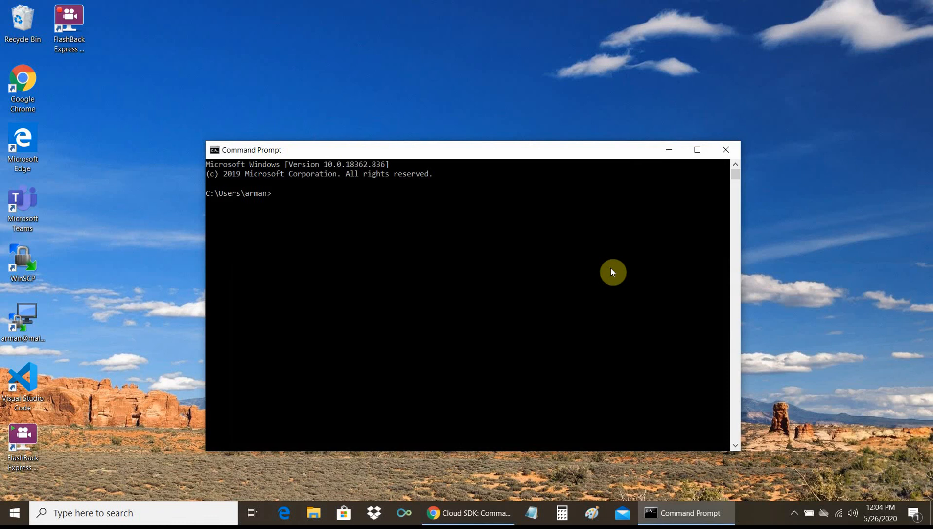
pyautogui.click(492, 516)
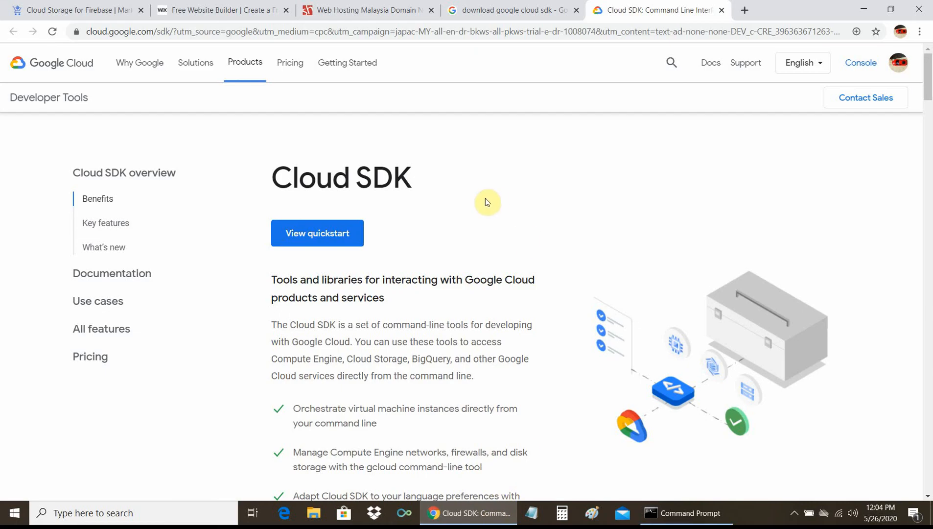
# From the Cloud Storage for Firebase tab, go to PHP Project's Home dashboard via the Navigation menu
pyautogui.click(54, 11)
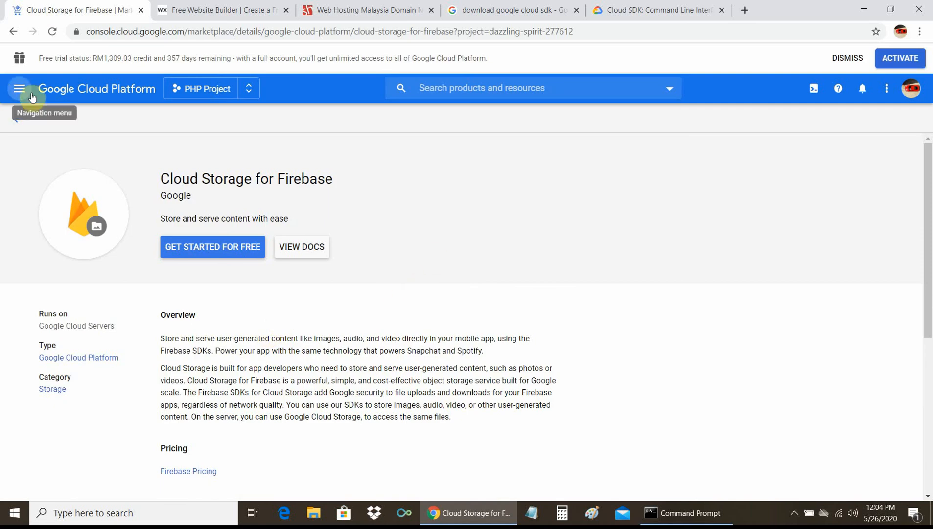
pyautogui.click(17, 89)
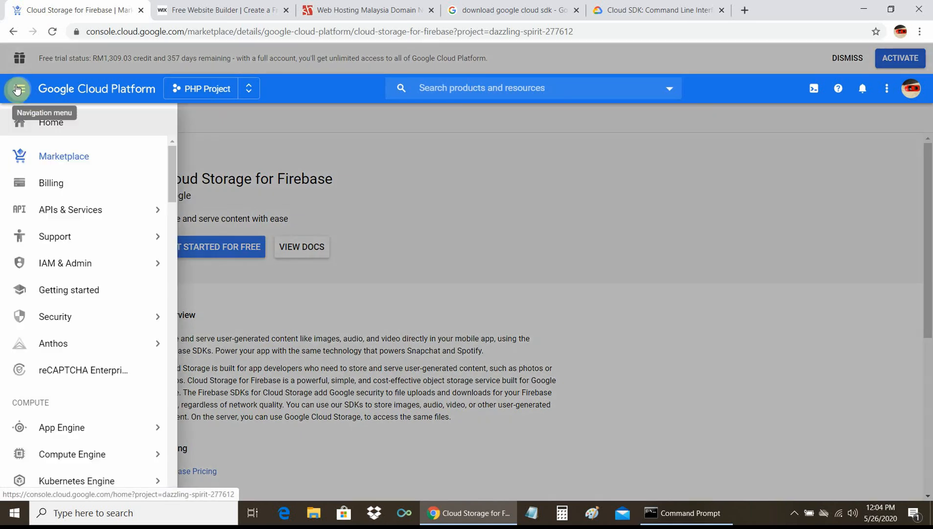
pyautogui.click(59, 124)
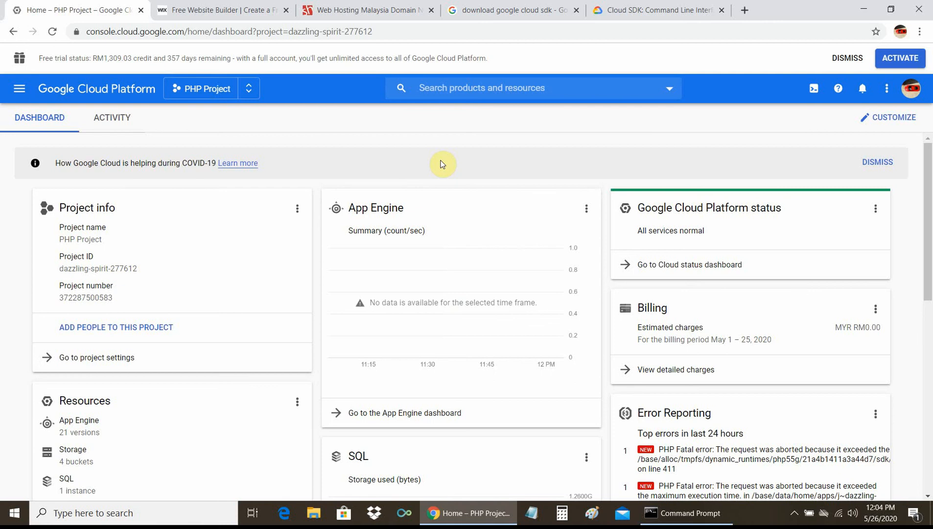
pyautogui.scroll(-4, 423, 178)
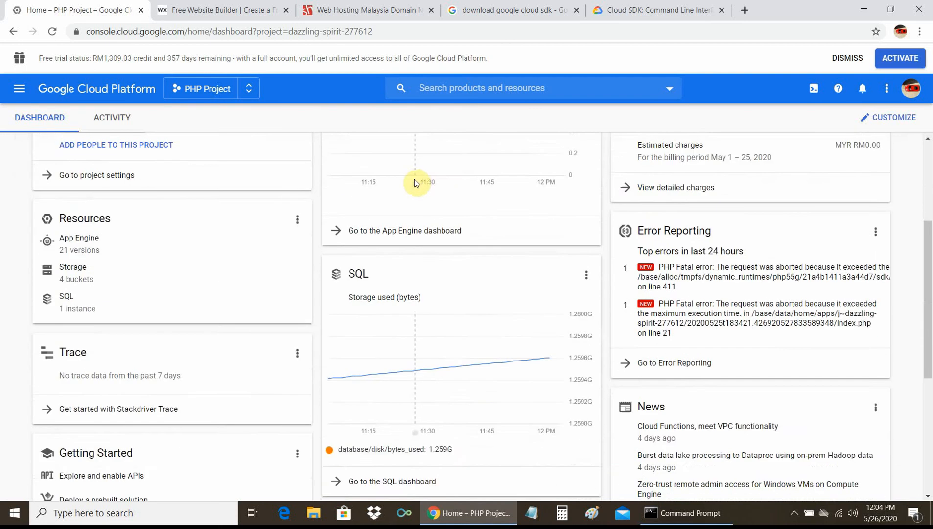
pyautogui.scroll(4, 412, 179)
# Browse the Navigation menu's product list, then close it to return to the dashboard
pyautogui.click(19, 88)
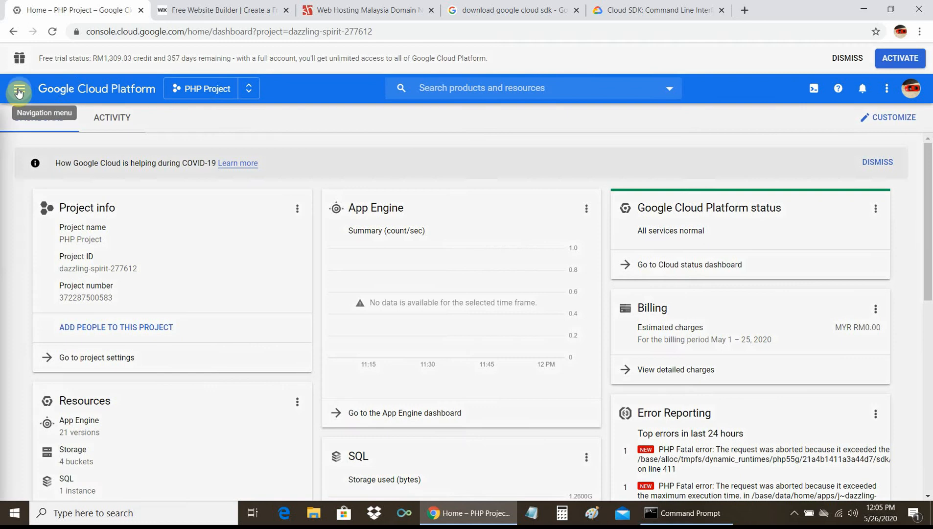
pyautogui.scroll(-7, 100, 362)
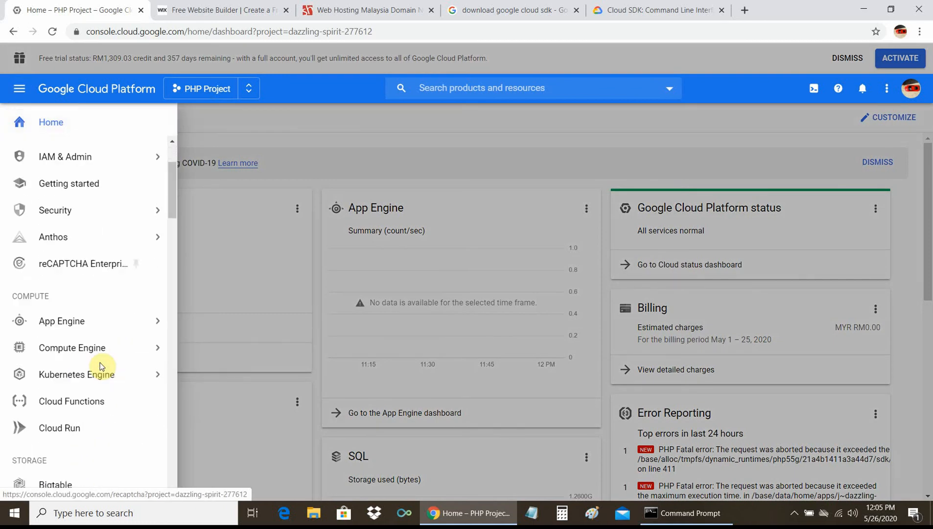
pyautogui.scroll(-1, 100, 362)
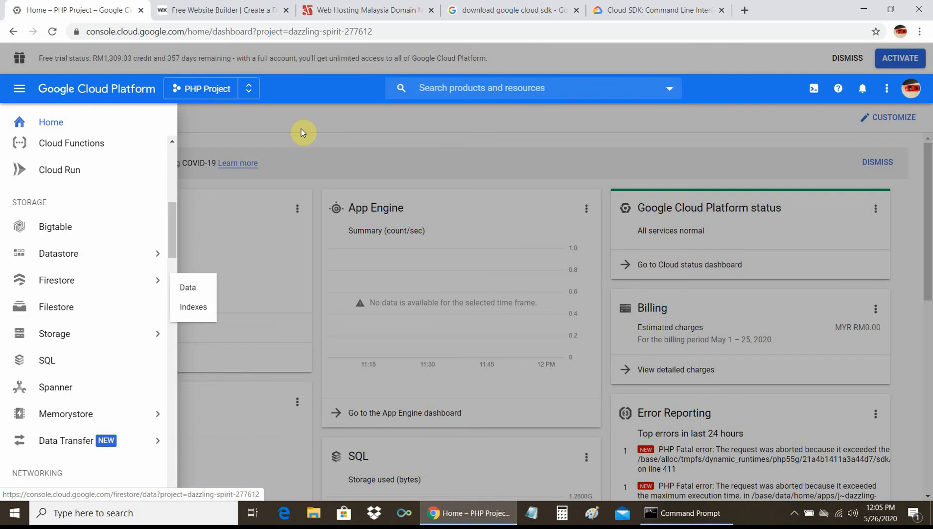
pyautogui.click(301, 129)
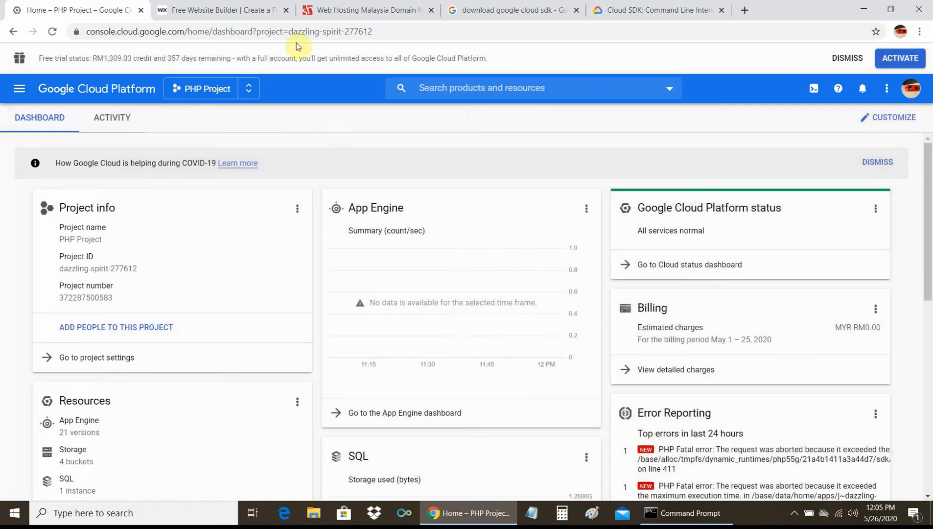
pyautogui.click(216, 12)
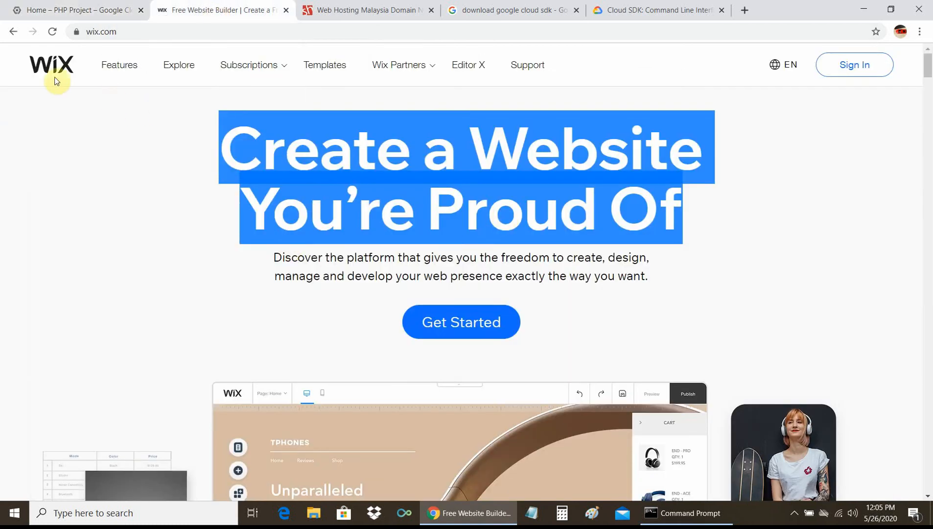
pyautogui.click(588, 213)
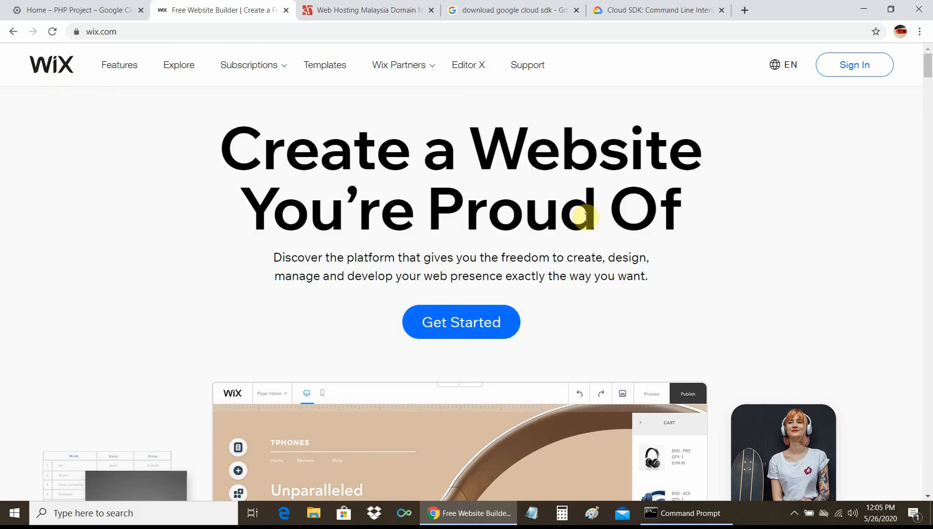
pyautogui.click(360, 11)
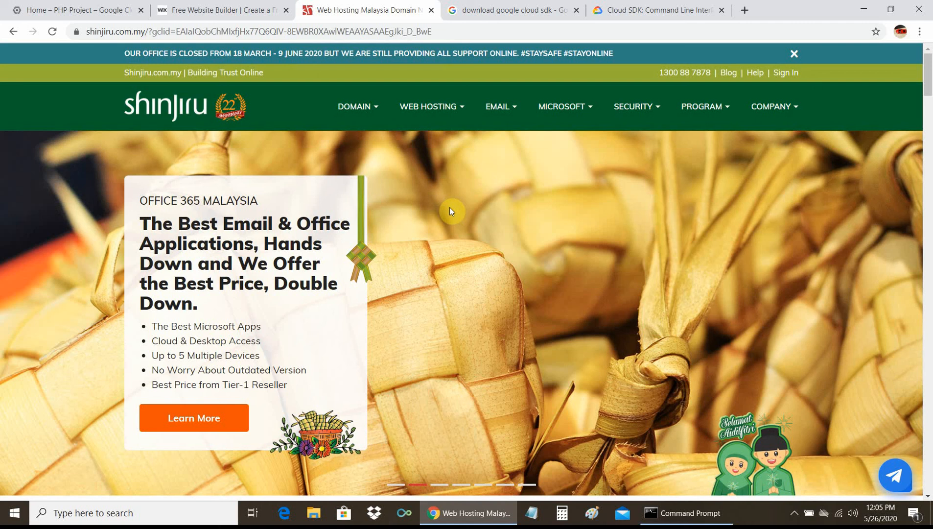
pyautogui.click(69, 11)
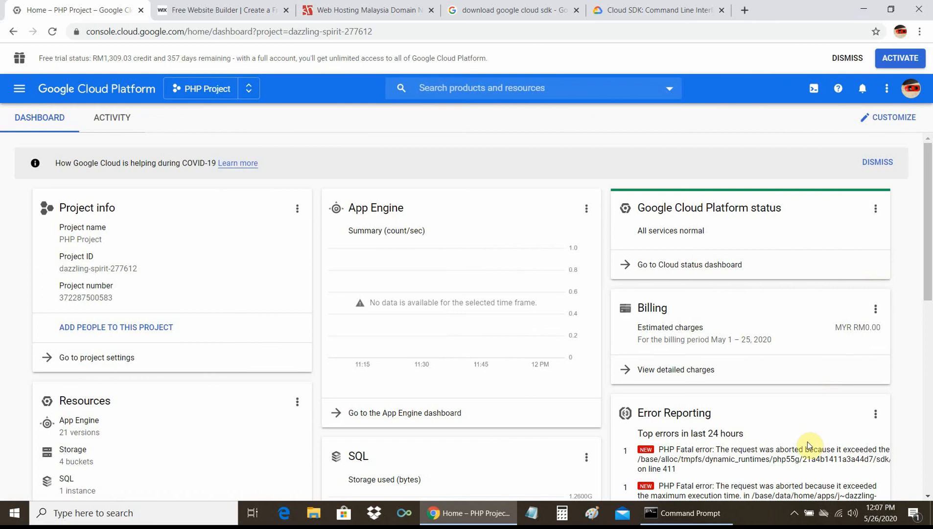
pyautogui.click(795, 513)
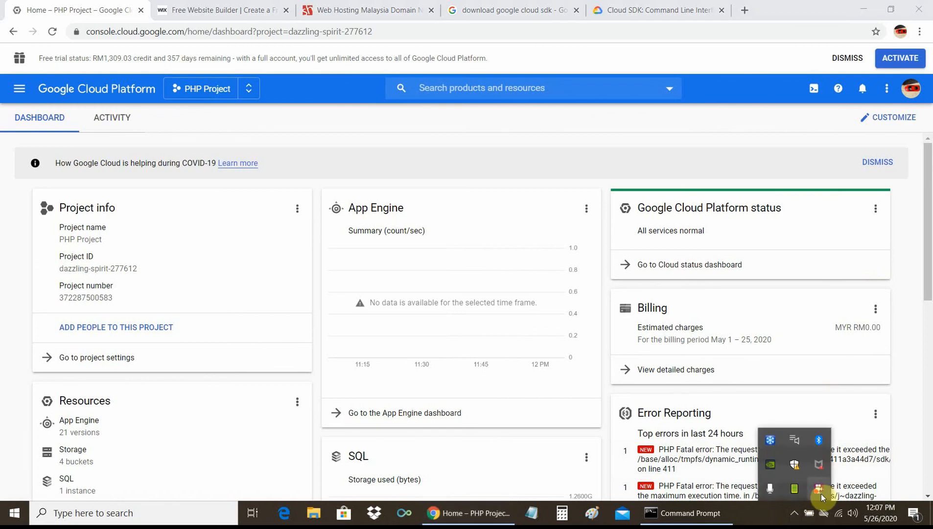
pyautogui.rightClick(821, 493)
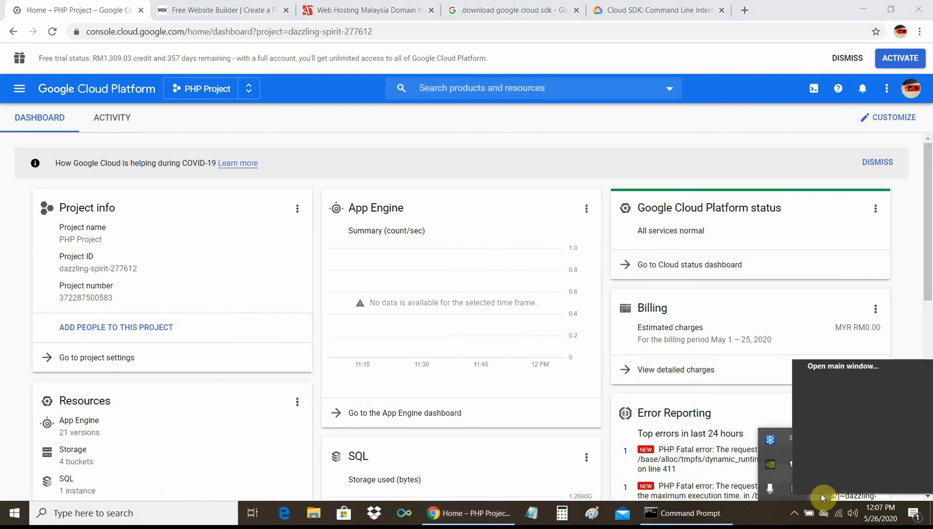